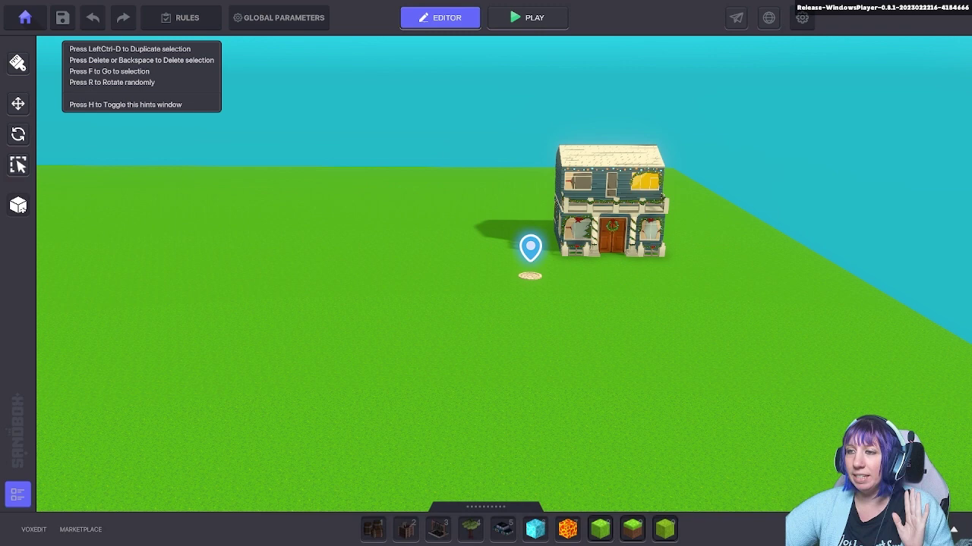
Place eleven Standard Tree A assets on the grass behind and along both sides of the house.
scroll(712, 288, up, 1)
mouse_move(712, 289)
middle_down()
mouse_move(723, 324)
mouse_move(712, 348)
middle_up()
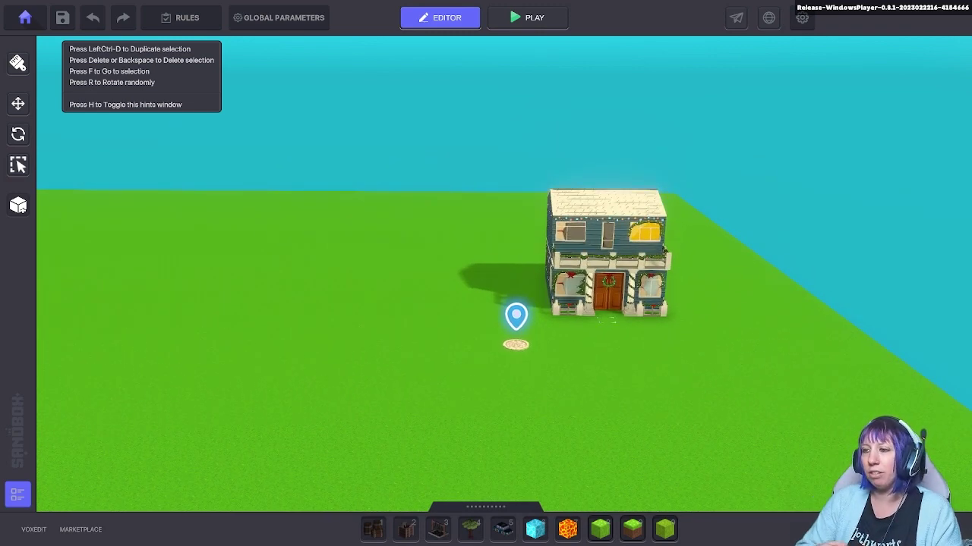
click(516, 345)
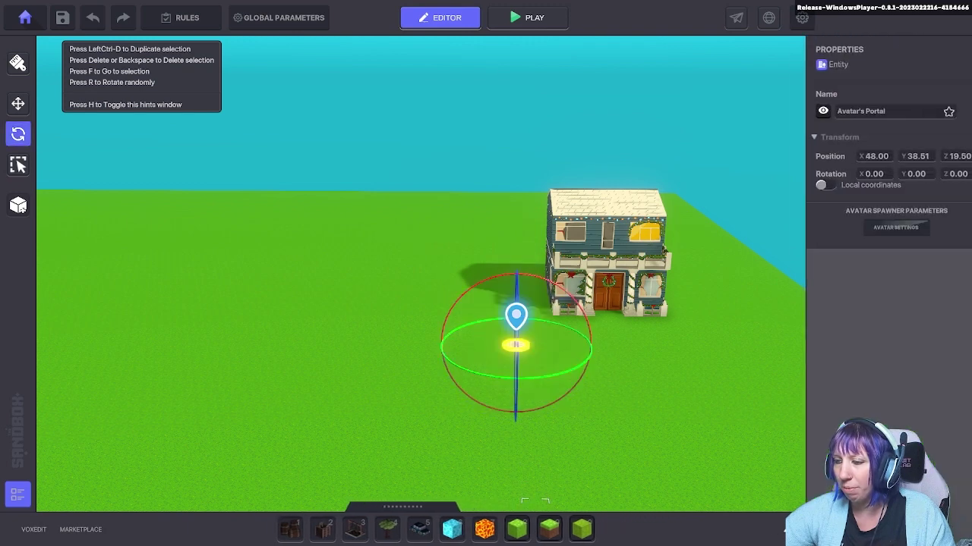
key(4)
click(515, 257)
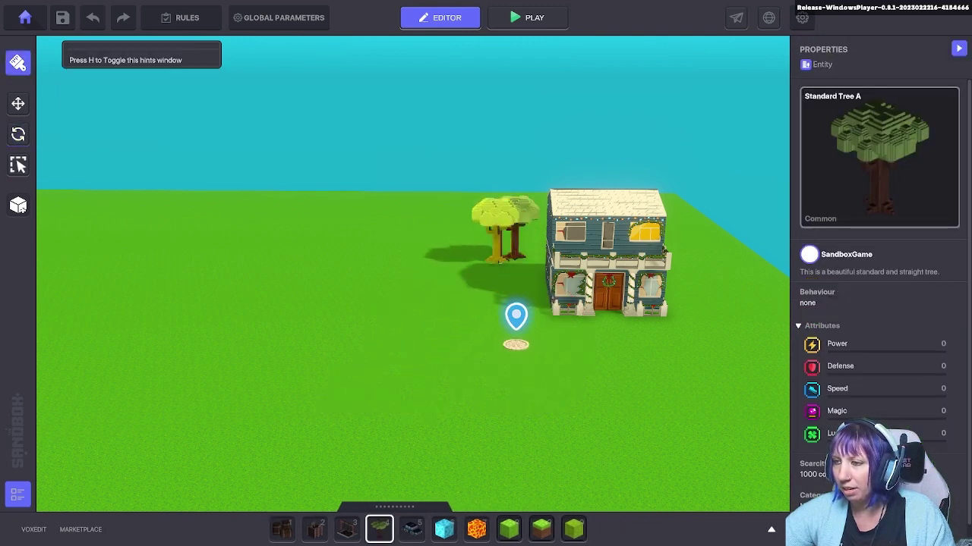
click(497, 260)
click(458, 305)
click(394, 263)
click(423, 292)
click(673, 239)
click(689, 270)
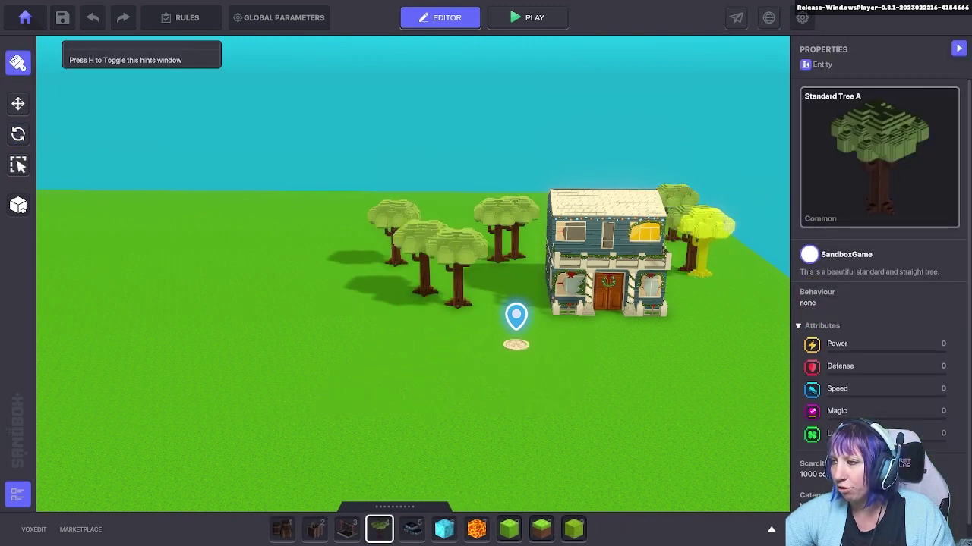
click(709, 291)
click(740, 324)
click(523, 222)
click(450, 228)
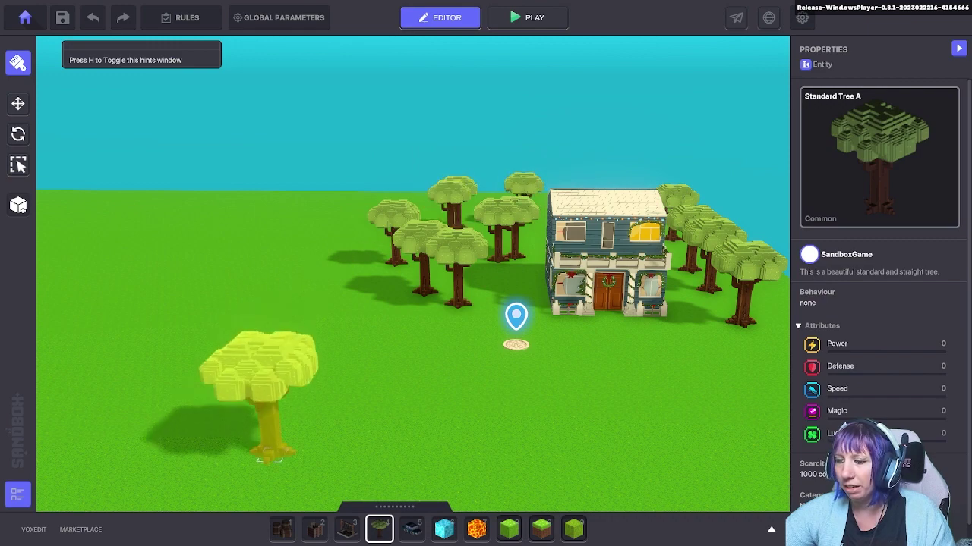
key(Escape)
Inspect the roofless brick room with its sandy floor elsewhere on the land.
right_drag(304, 486, 213, 471)
key(a)
key(s)
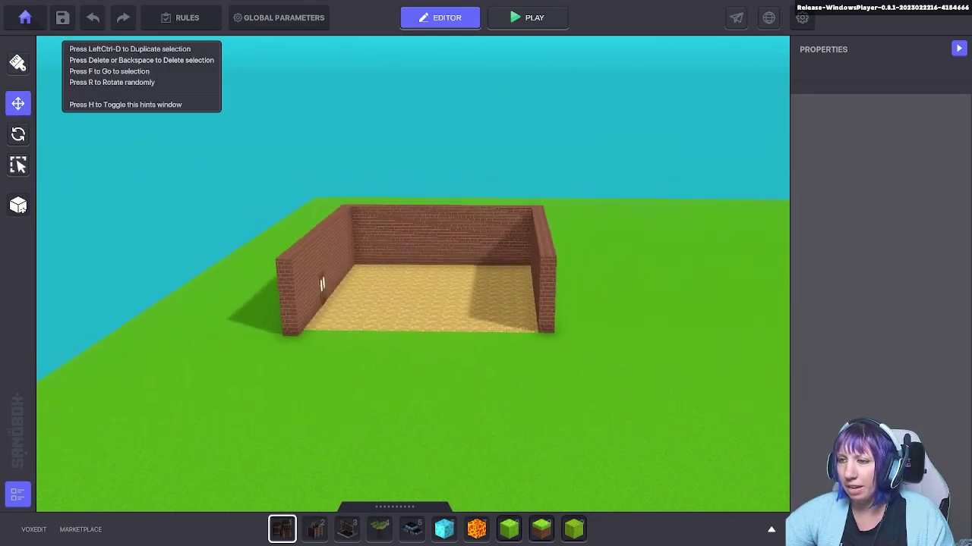
mouse_move(425, 303)
right_down()
mouse_move(303, 326)
mouse_move(470, 342)
mouse_move(403, 319)
mouse_move(425, 323)
right_up()
key(w)
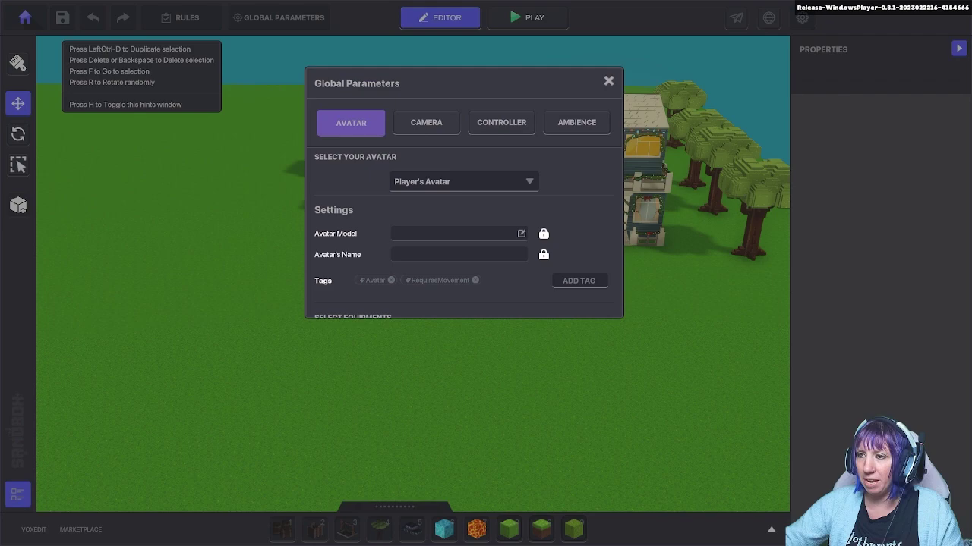
Set the instant death message of the controller's Health component to KillAvatar.
click(501, 122)
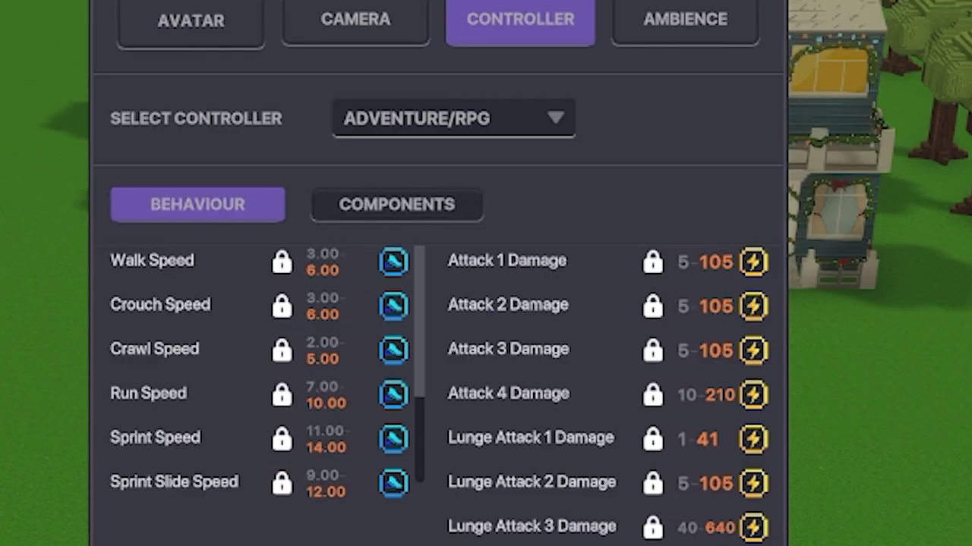
click(397, 205)
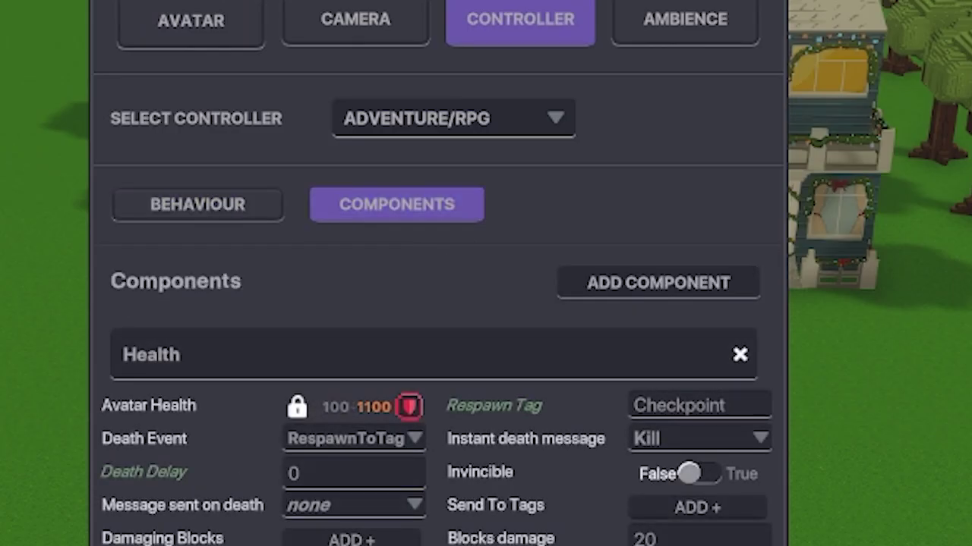
click(698, 439)
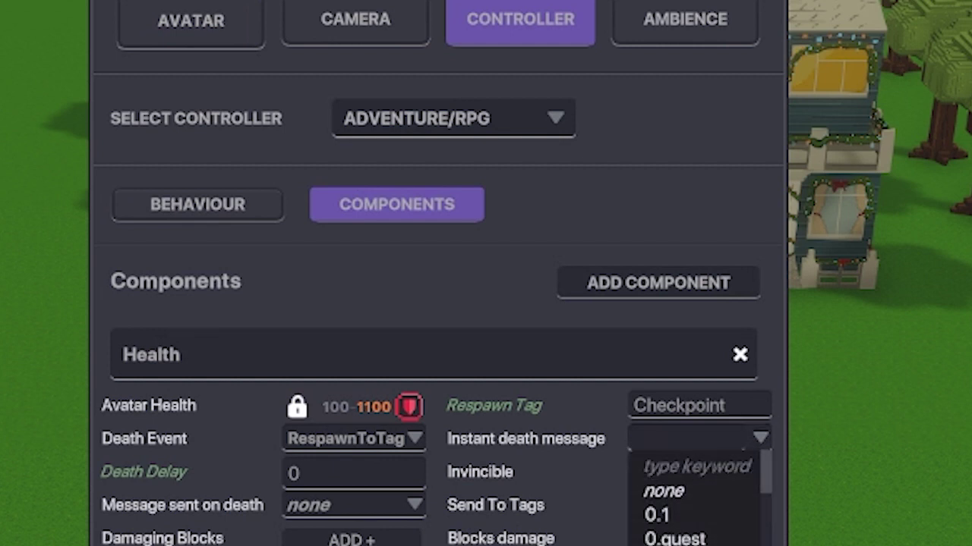
text(Ki;ll)
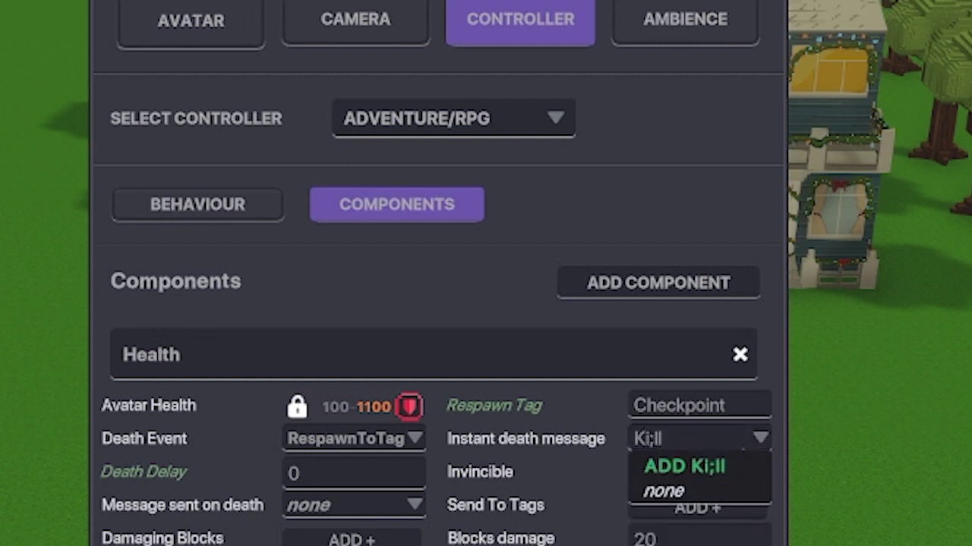
key(BackSpace)
key(BackSpace)
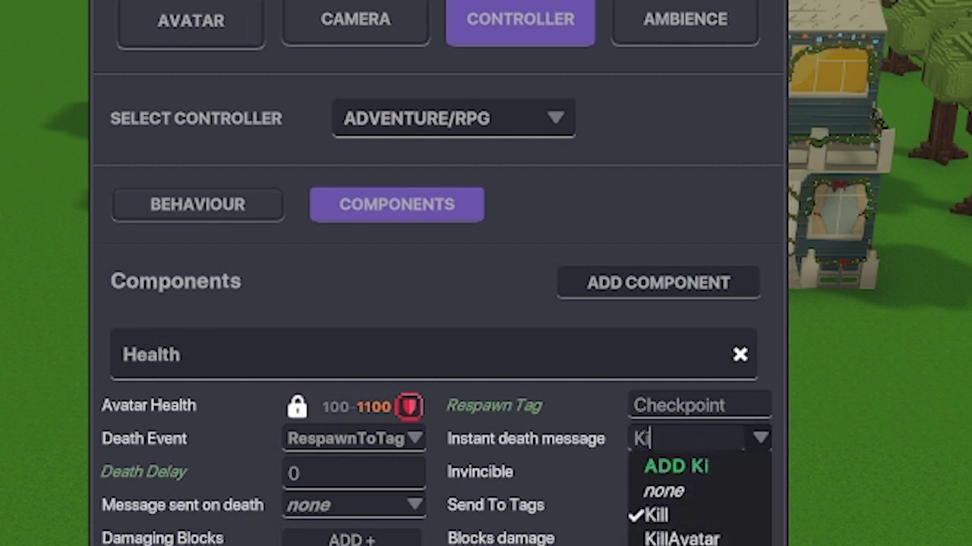
click(759, 439)
Set the Health component's death delay to -2.
click(354, 473)
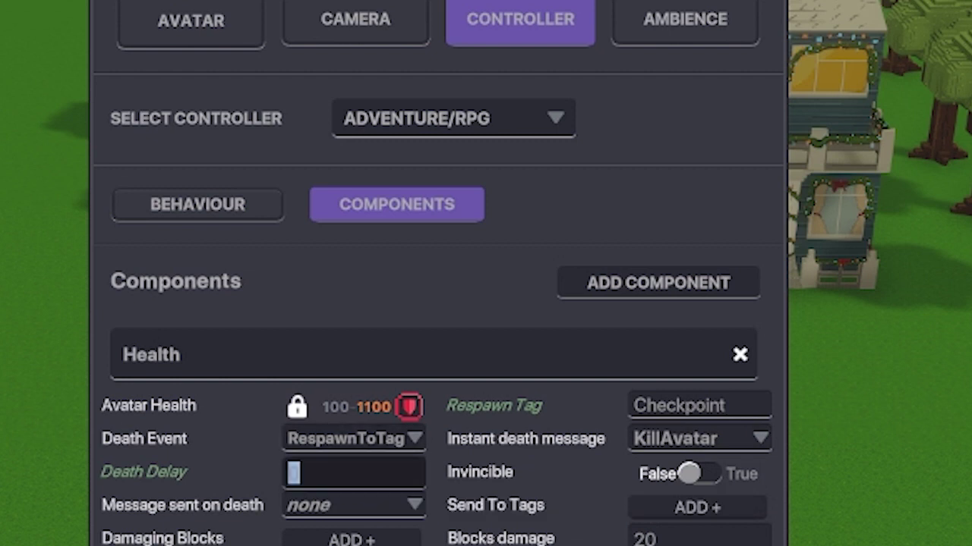
text(-2)
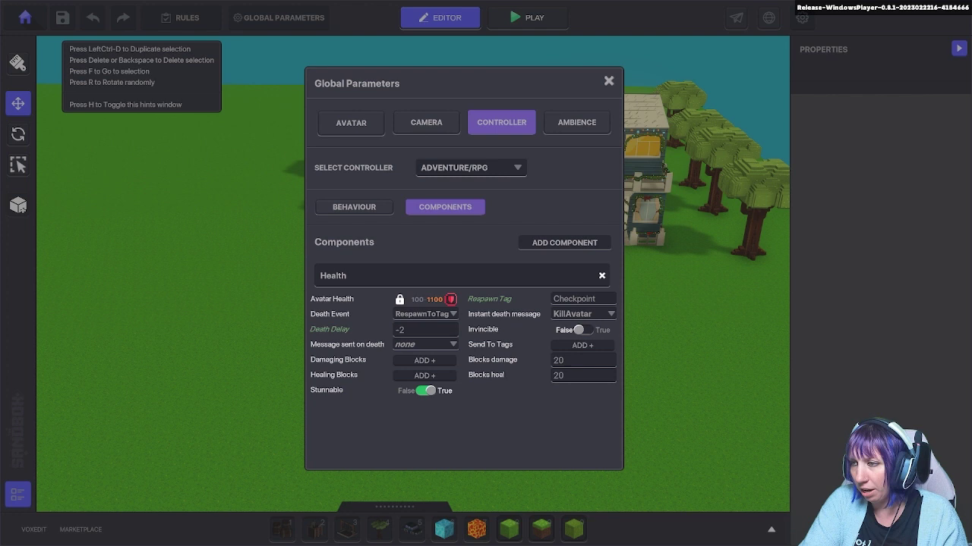
key(Return)
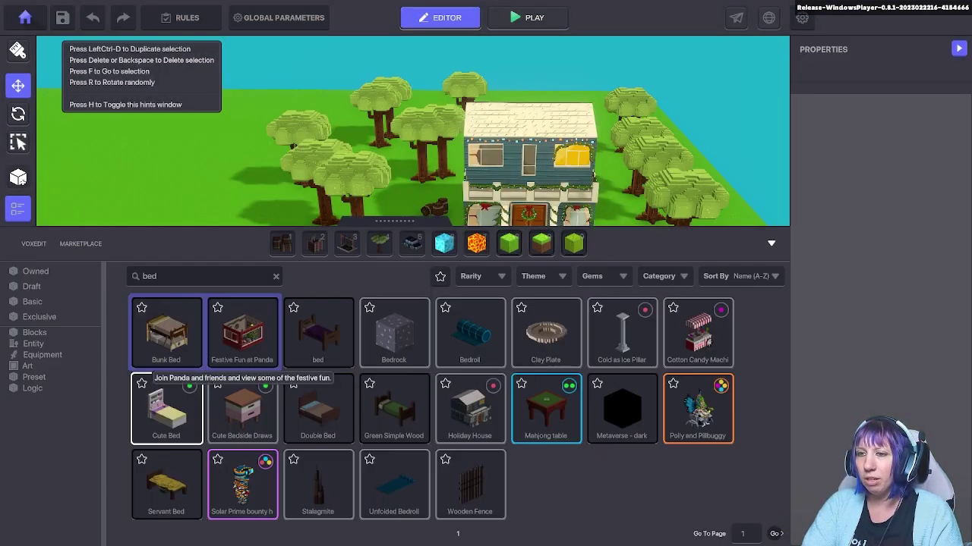
Search the asset library for "sign" and choose the Sign asset for placement.
click(151, 276)
key(BackSpace)
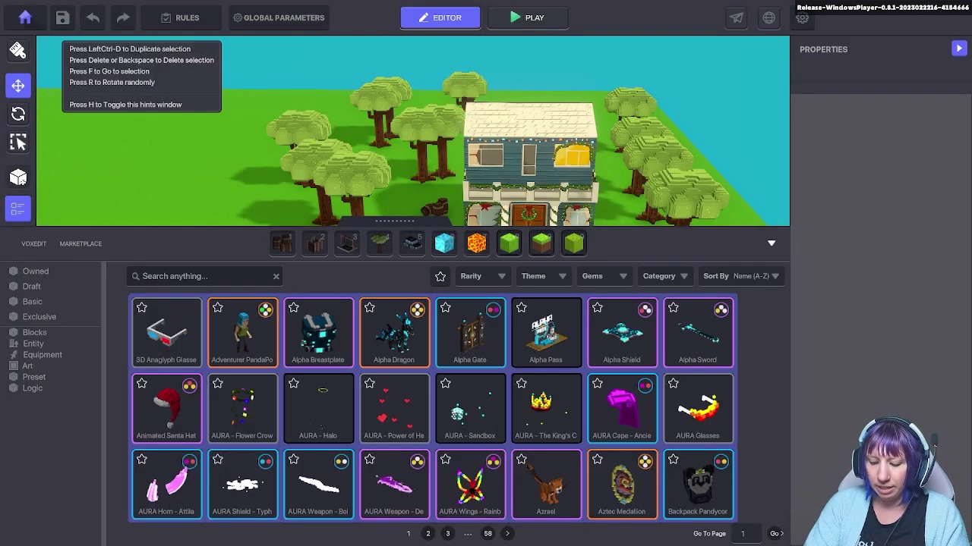
text(sign)
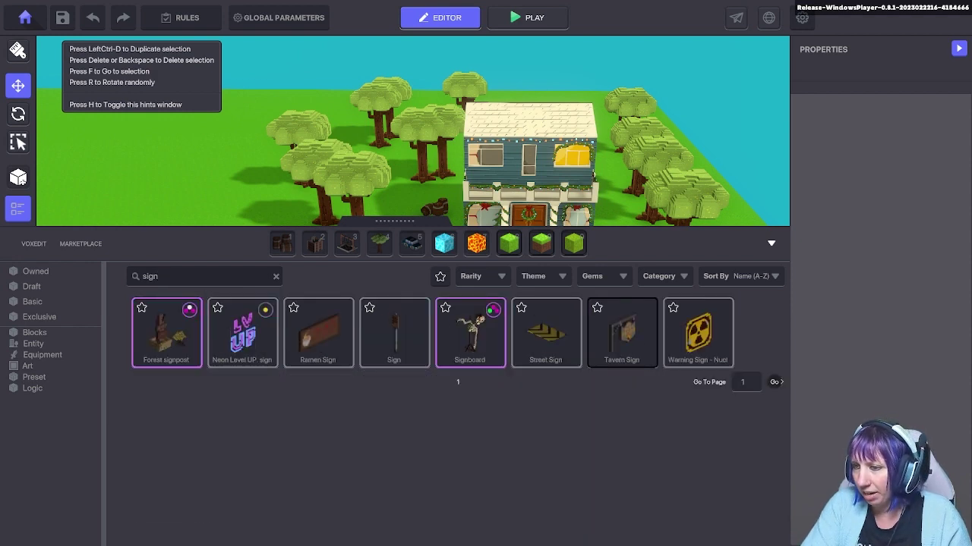
click(393, 332)
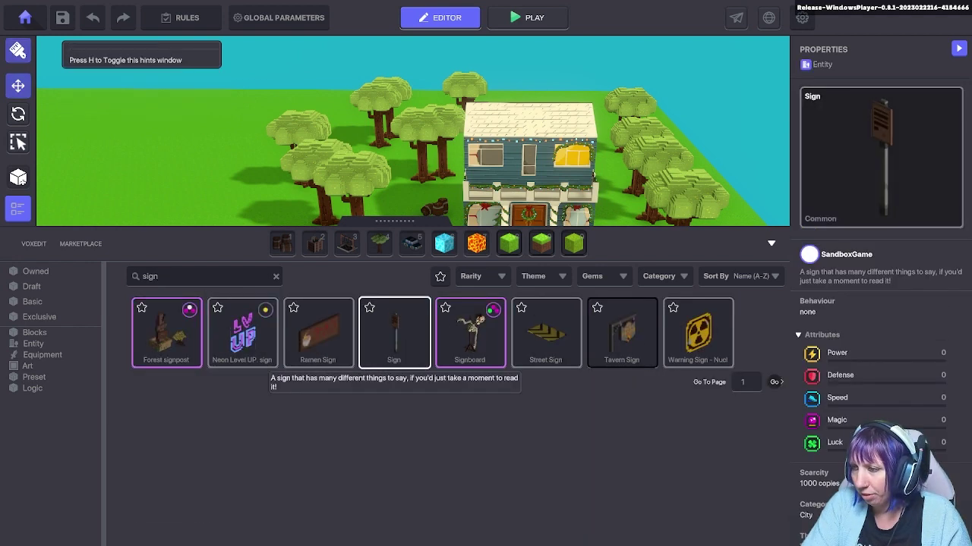
Place the sign on the grass in front of the house's entrance and rotate it to 90 degrees about Y.
key(Tab)
scroll(533, 283, up, 3)
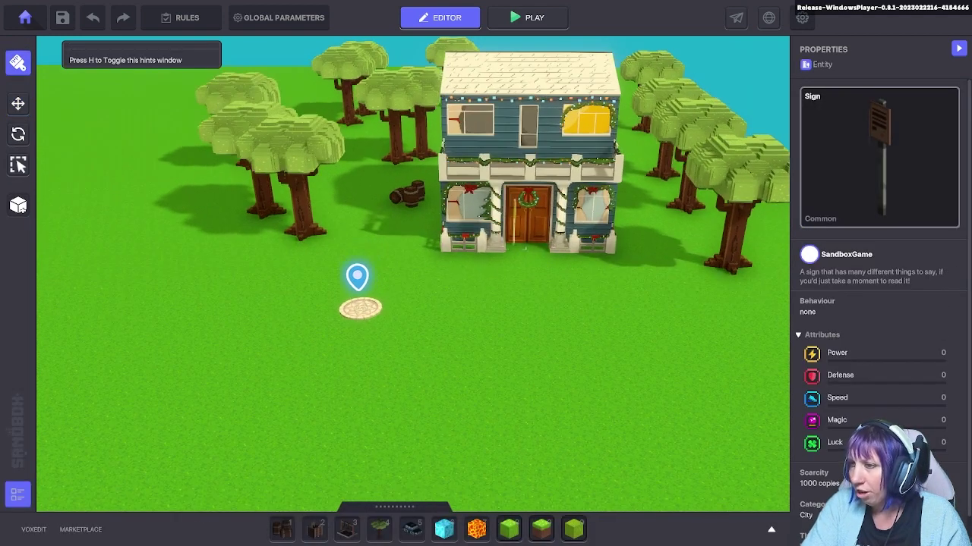
scroll(505, 267, up, 3)
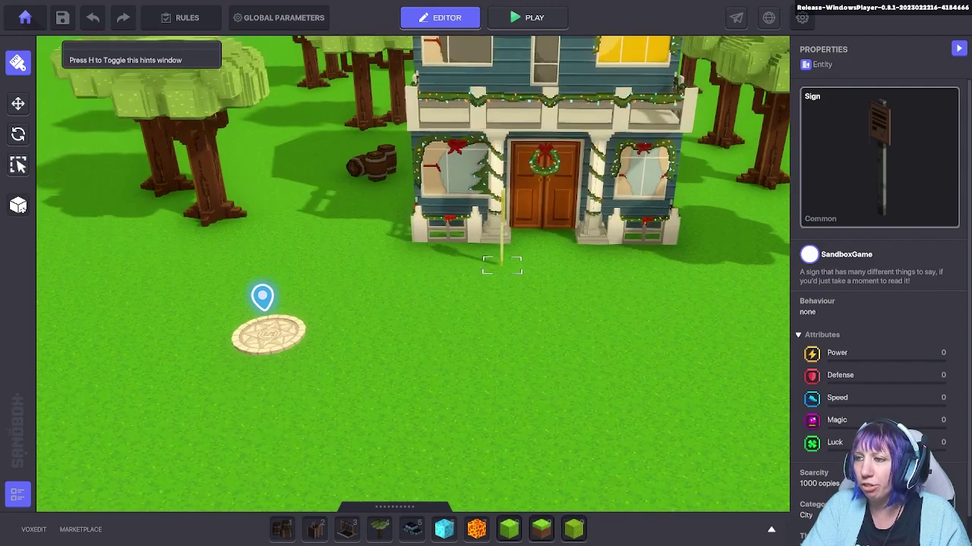
middle_drag(502, 266, 454, 332)
click(456, 332)
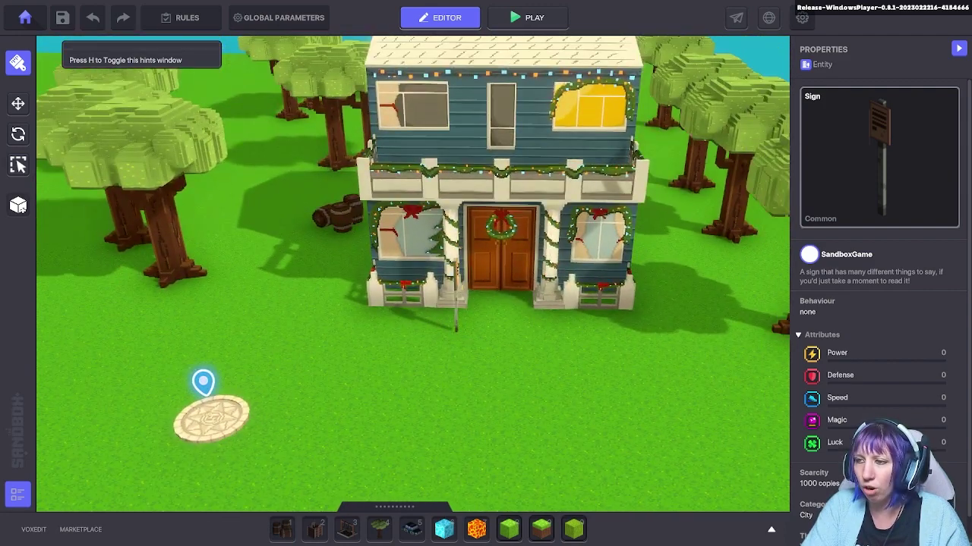
click(18, 134)
click(457, 284)
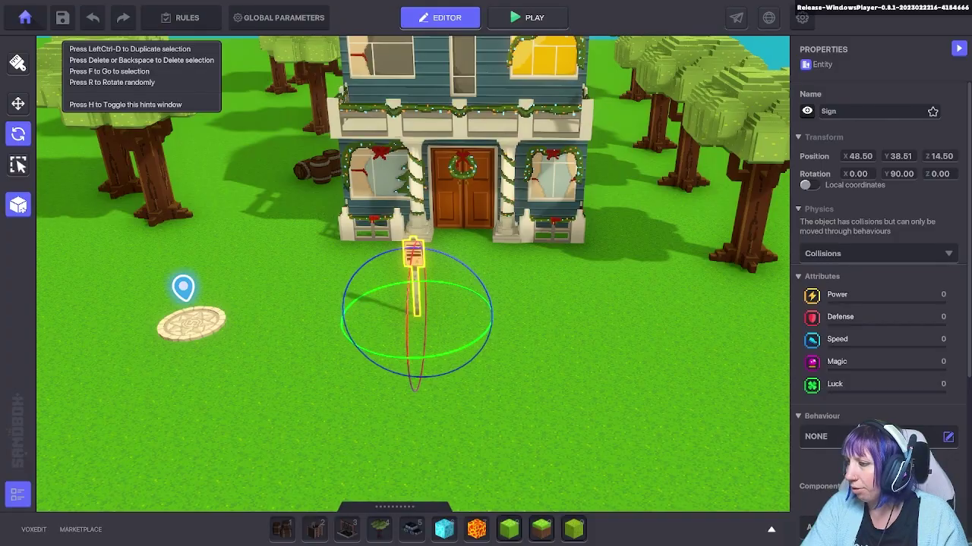
Assign the [SP] Asker behaviour to the sign and set its question to "Do you want to enter?".
click(948, 437)
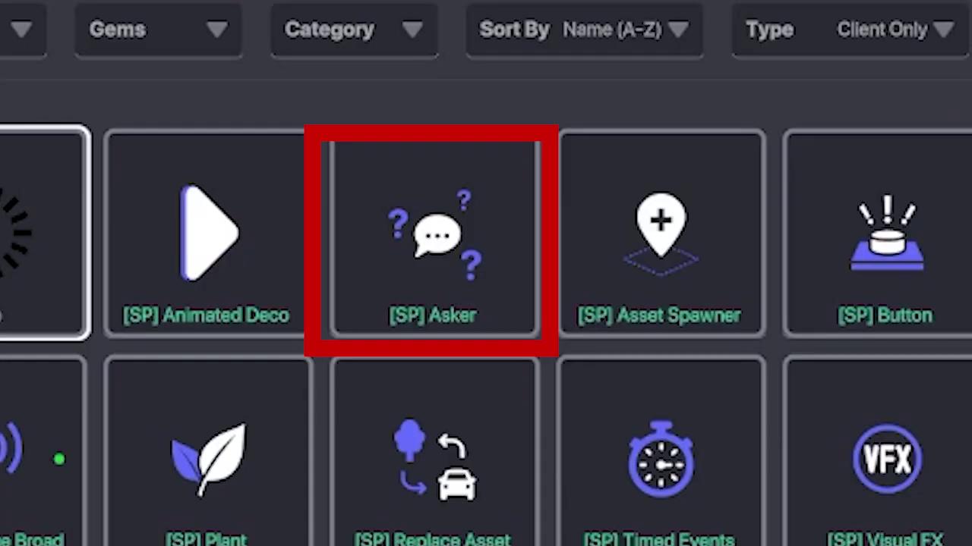
click(478, 224)
scroll(880, 448, down, 3)
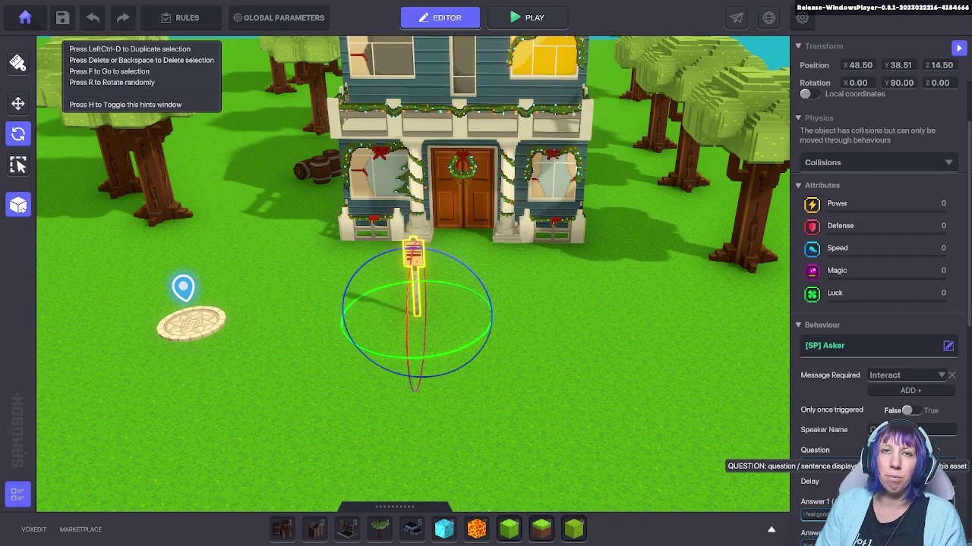
scroll(827, 431, down, 2)
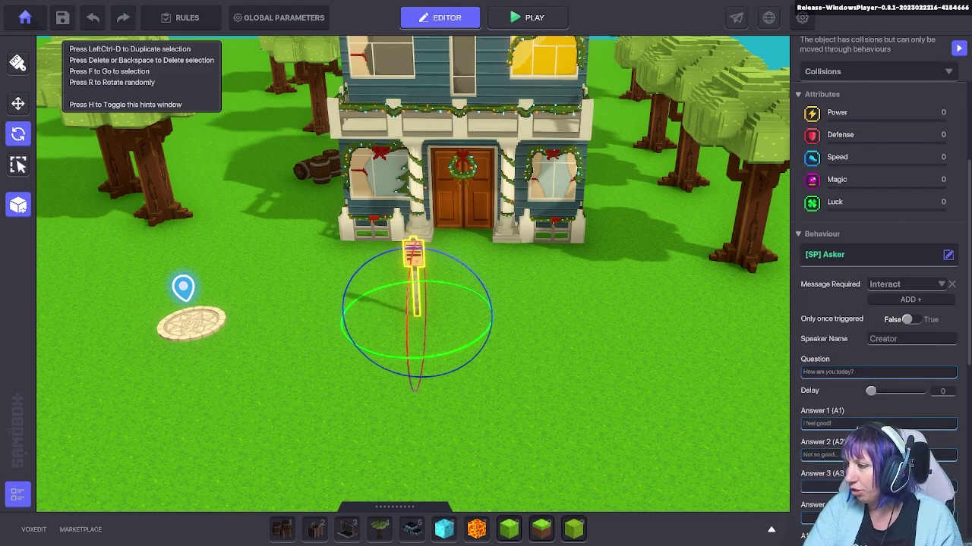
click(867, 372)
key(BackSpace)
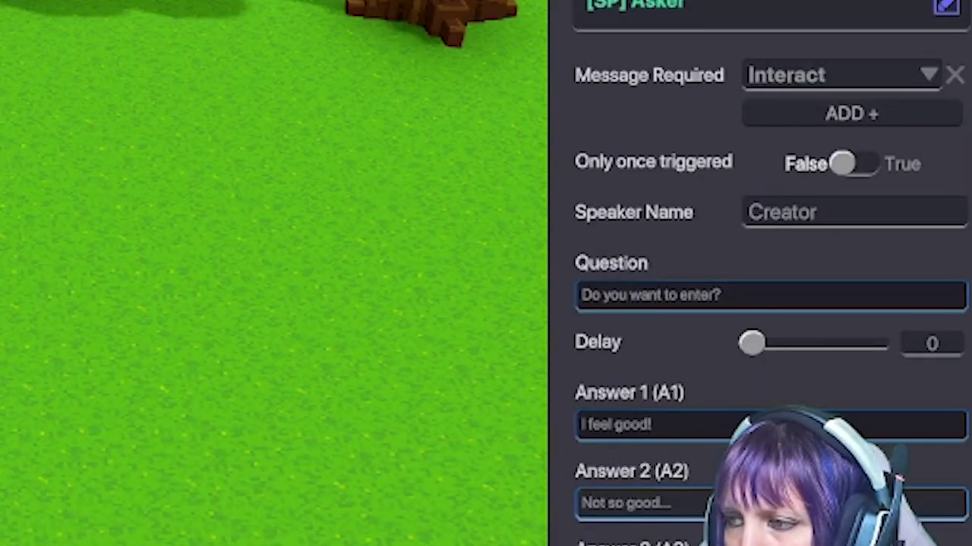
Set the sign's Answer 1 to "Yes" and Answer 2 to "No".
key(BackSpace)
key(BackSpace)
key(BackSpace)
key(BackSpace)
key(BackSpace)
key(BackSpace)
key(BackSpace)
key(BackSpace)
key(BackSpace)
key(BackSpace)
key(BackSpace)
key(BackSpace)
text(Yes)
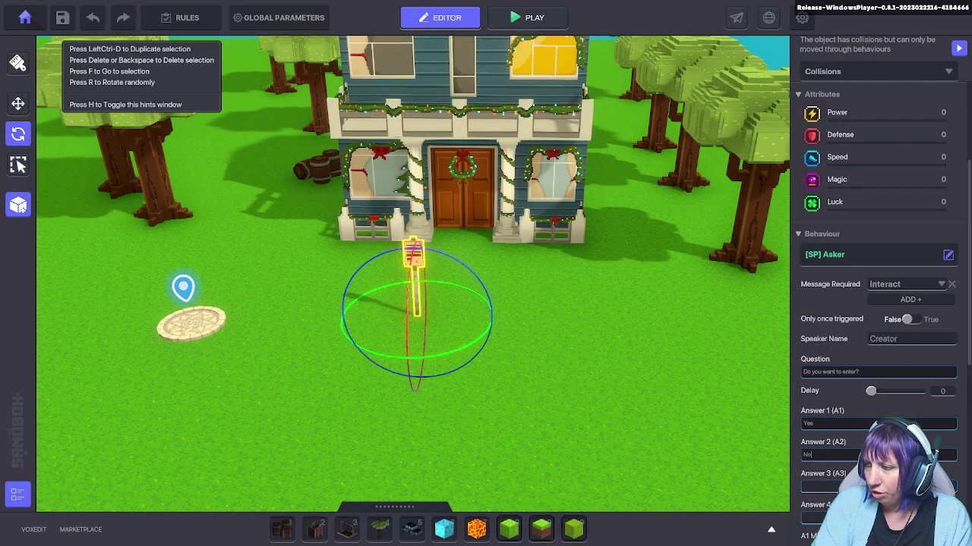
Rename the sign to T.1House.
scroll(872, 304, up, 5)
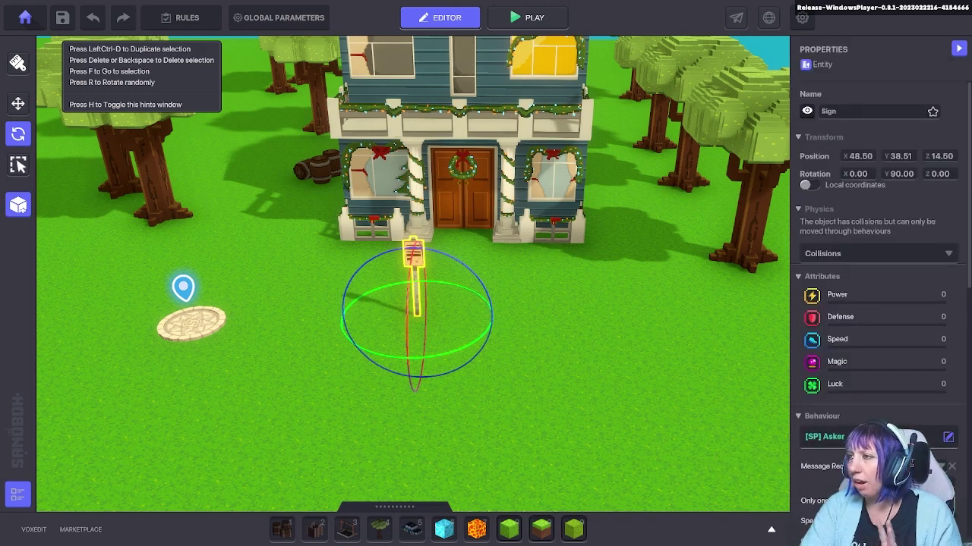
click(866, 112)
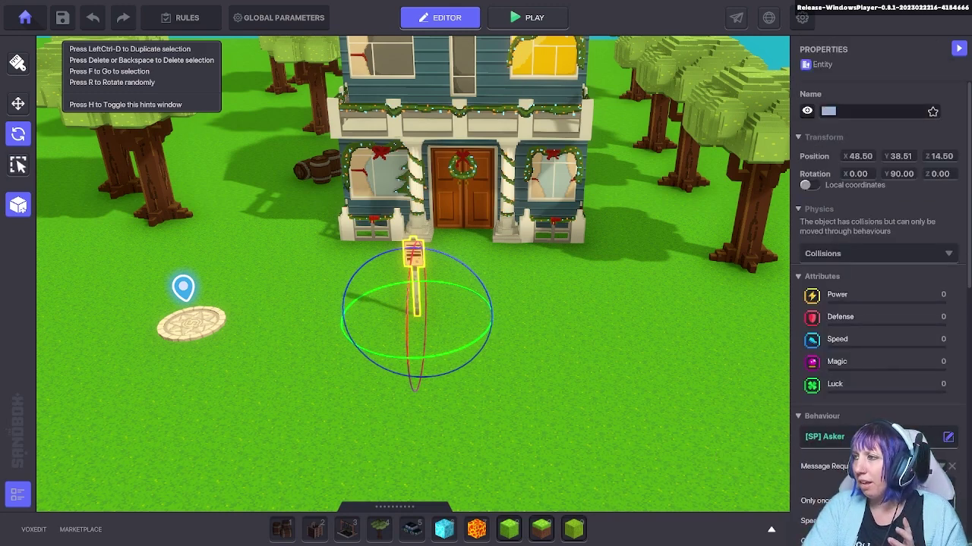
key(BackSpace)
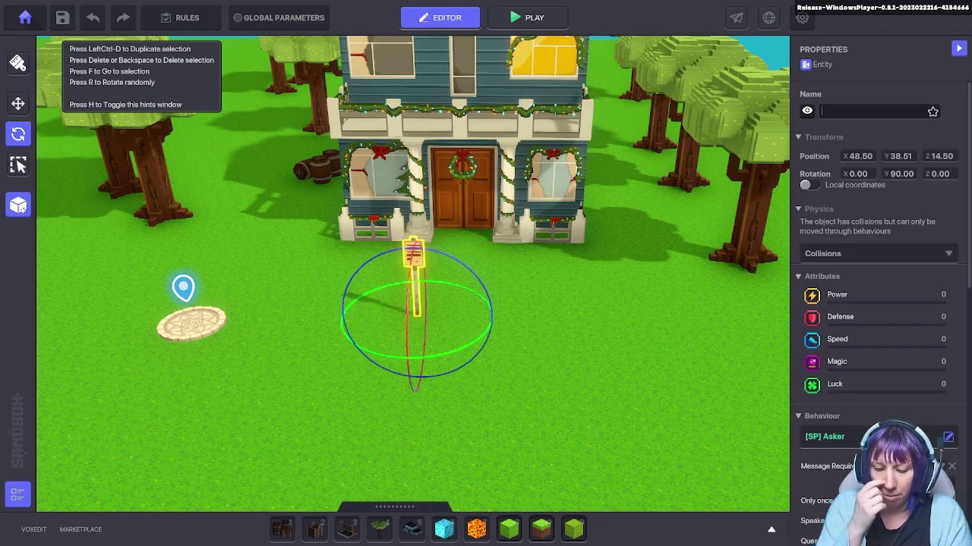
text(T.1)
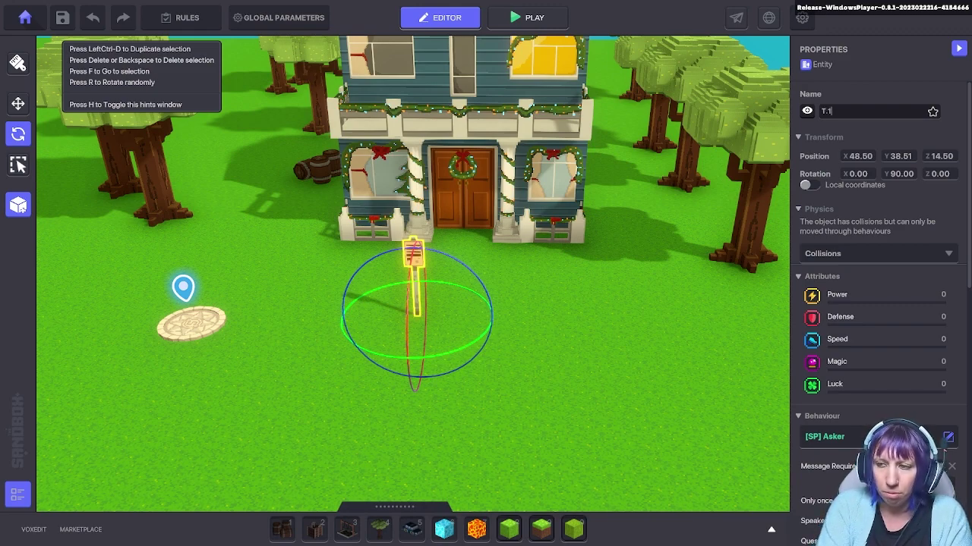
text(House)
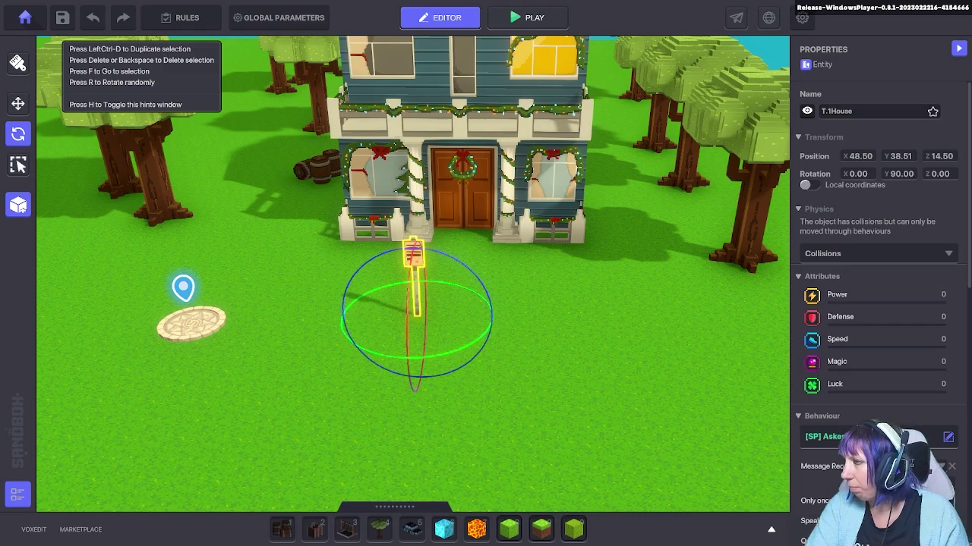
Add a message named "House" as the message sent by the T.1House sign's Answer 1 (A1).
scroll(903, 349, down, 5)
click(908, 354)
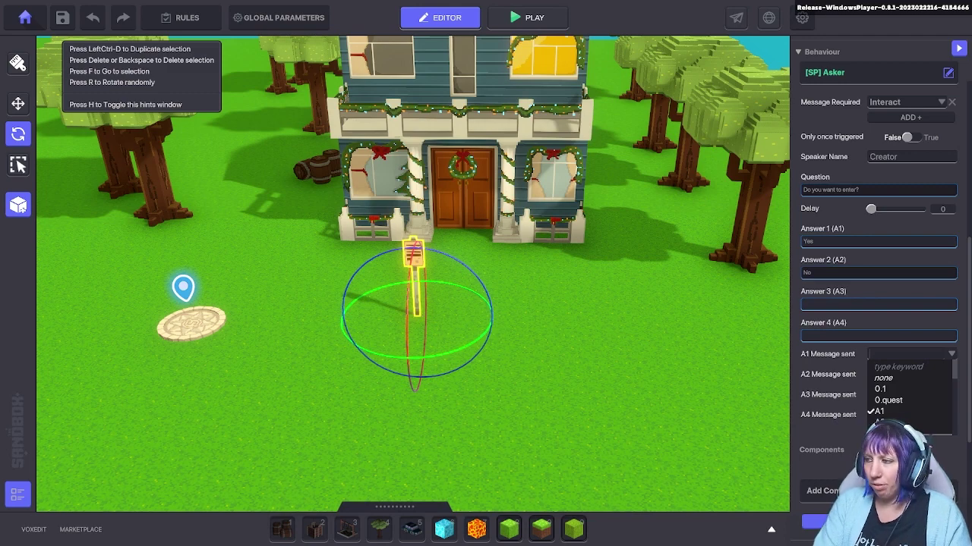
text(Outside)
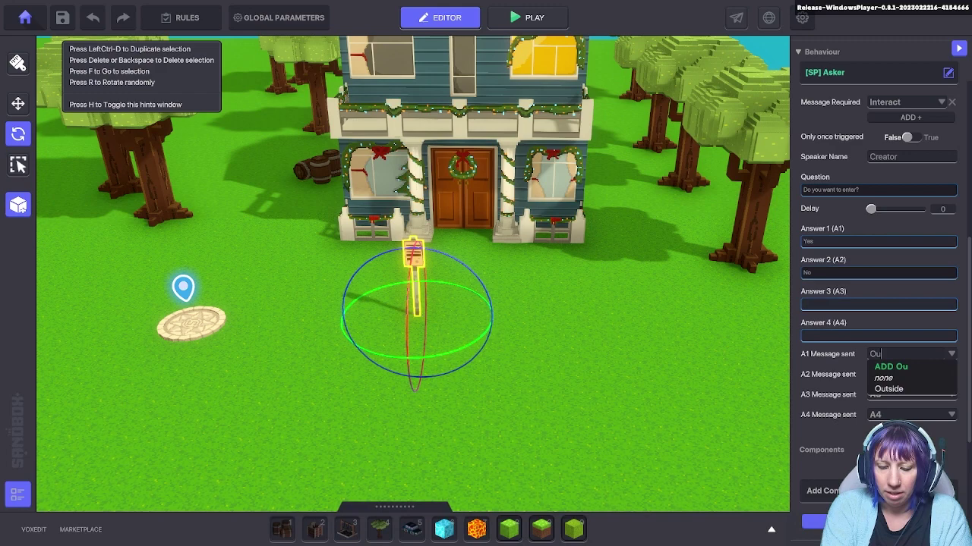
key(BackSpace)
key(BackSpace)
key(BackSpace)
key(BackSpace)
key(BackSpace)
key(BackSpace)
key(BackSpace)
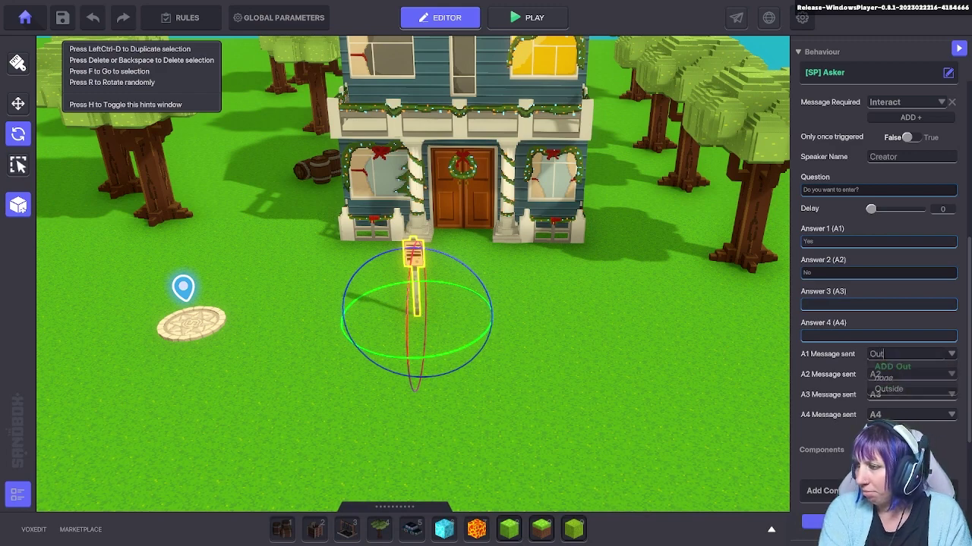
text(House)
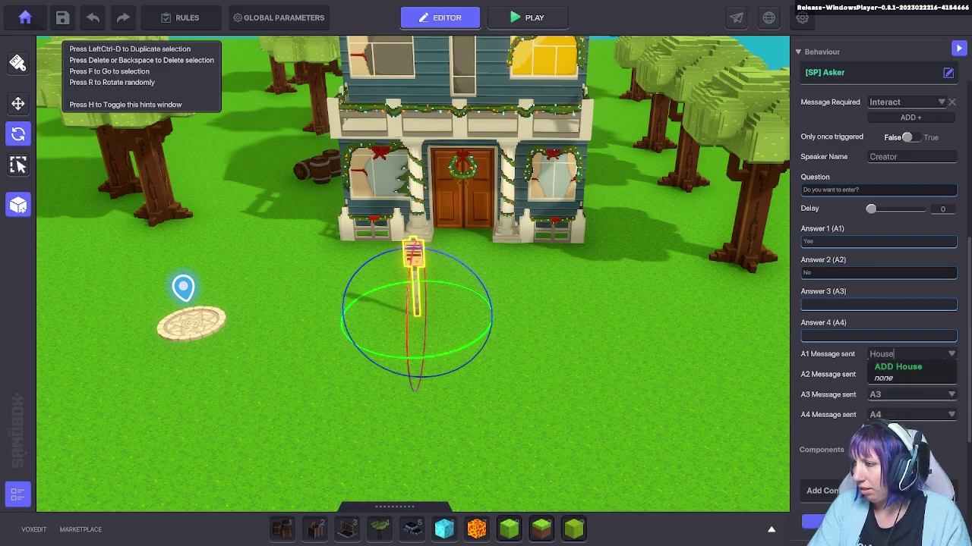
key(Return)
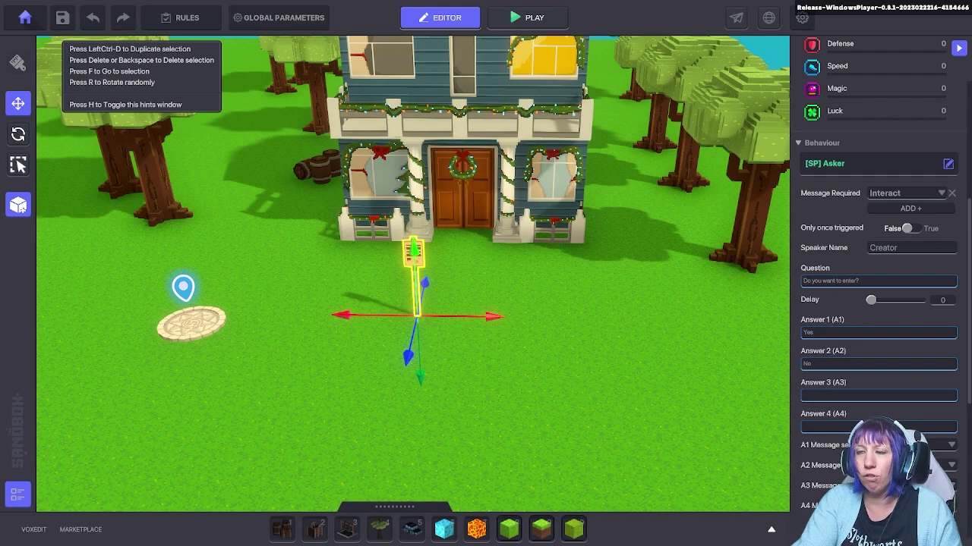
Set the T.1House sign's physics to No Collisions.
scroll(828, 197, up, 4)
click(878, 253)
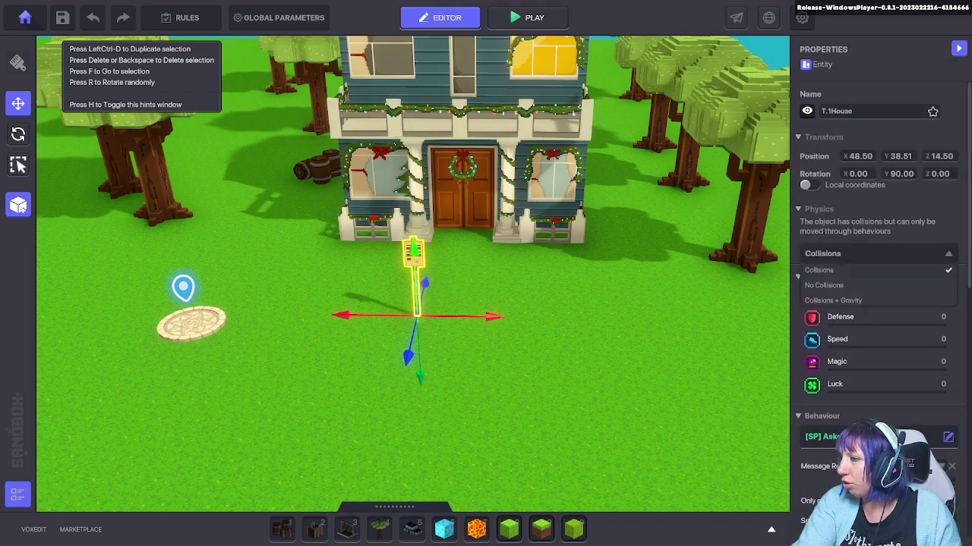
click(825, 286)
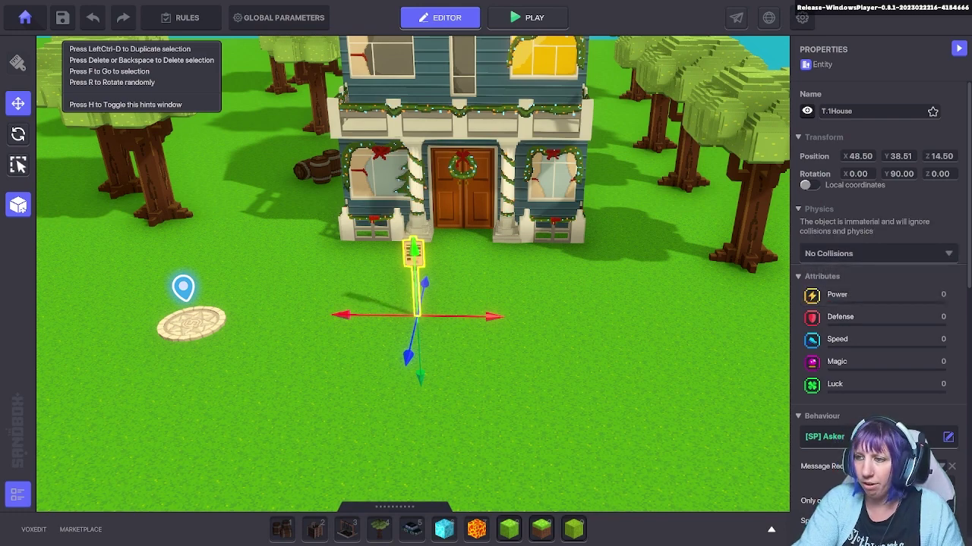
Search the asset library for "sign" and place a Ramen Sign beside the T.1House sign in front of the door.
key(Escape)
key(space)
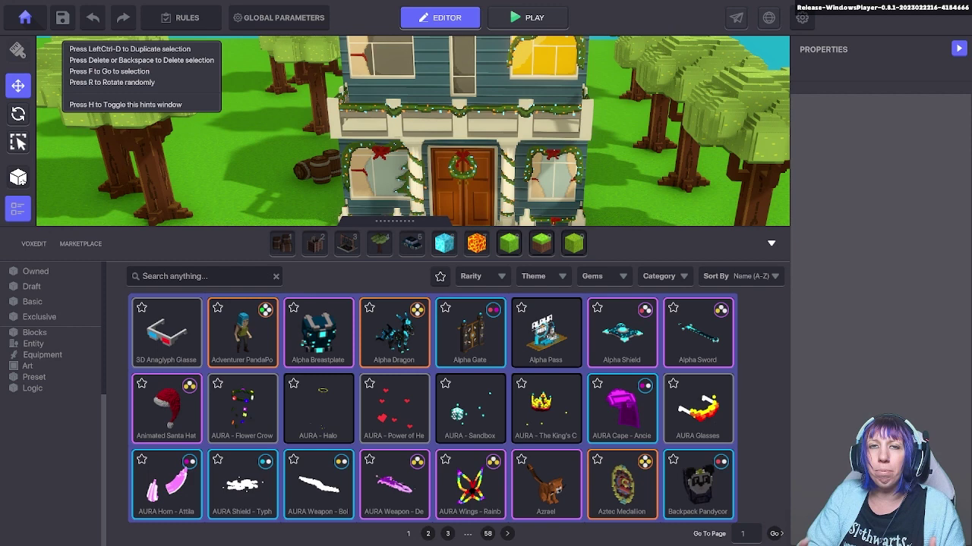
text(sign)
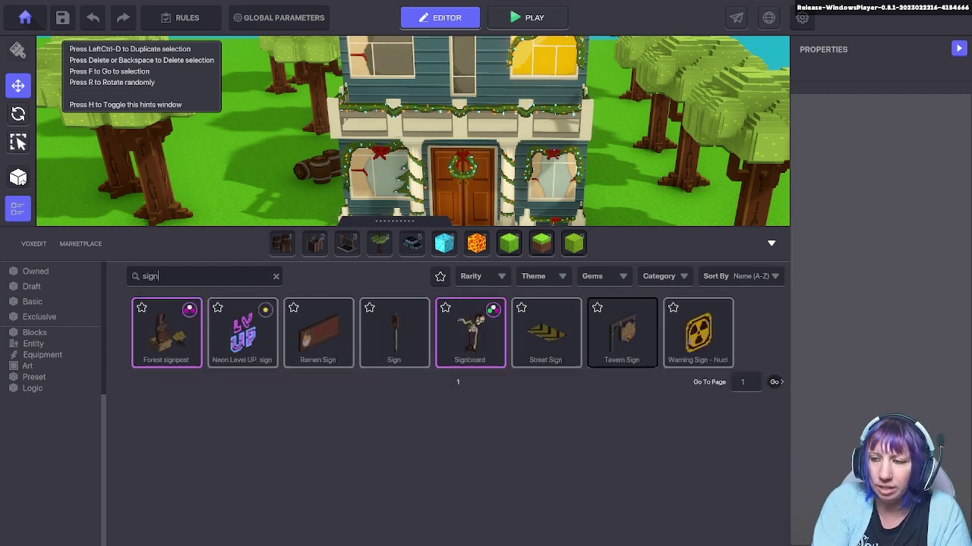
click(317, 333)
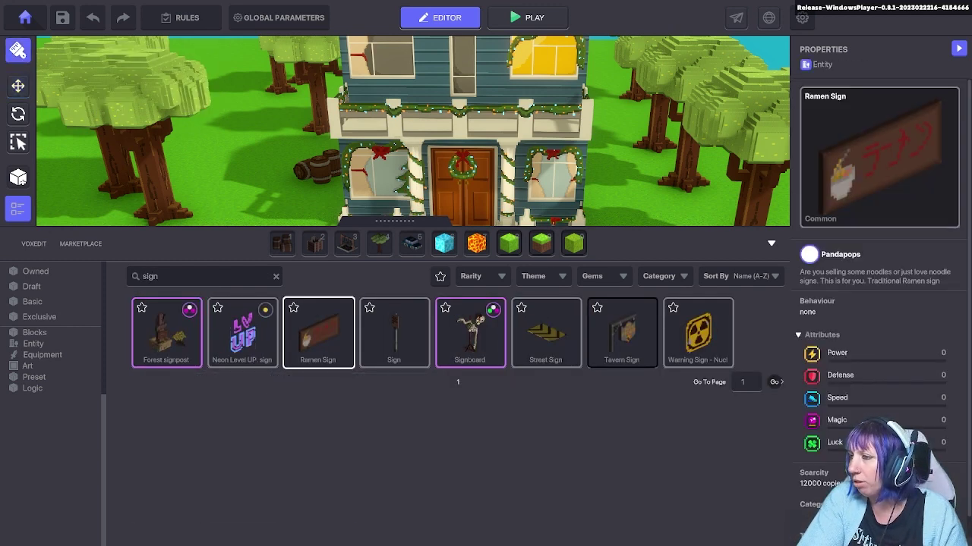
click(771, 244)
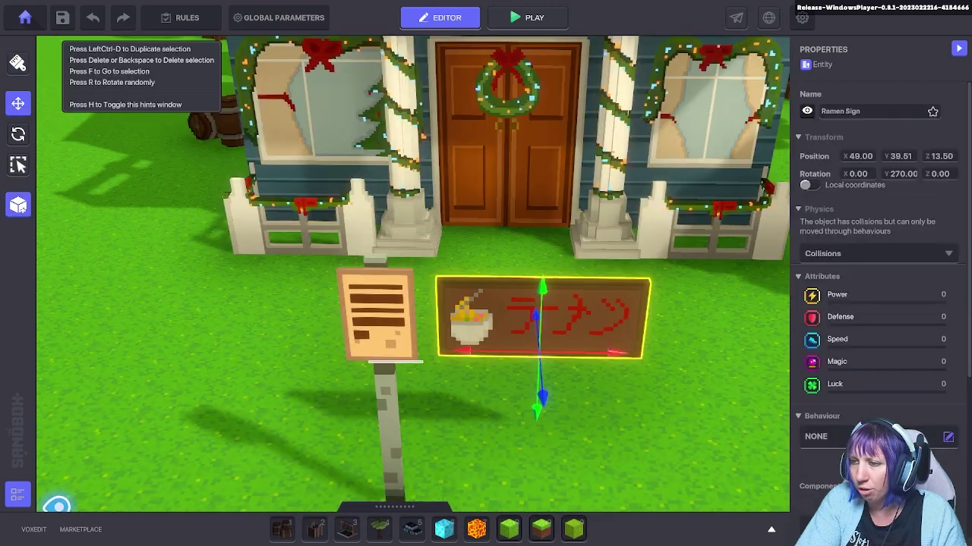
Adjust the Ramen Sign's height and sideways position next to the post sign, and set its physics to No Collisions.
drag(369, 362, 423, 362)
drag(503, 332, 575, 373)
alt+drag(473, 398, 364, 381)
click(477, 339)
drag(477, 318, 475, 250)
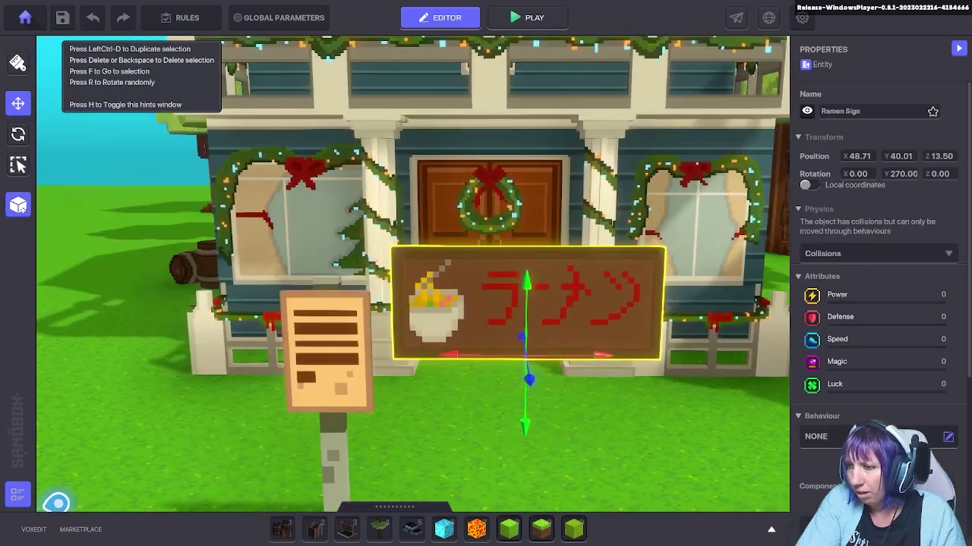
drag(526, 304, 526, 326)
drag(450, 376, 434, 376)
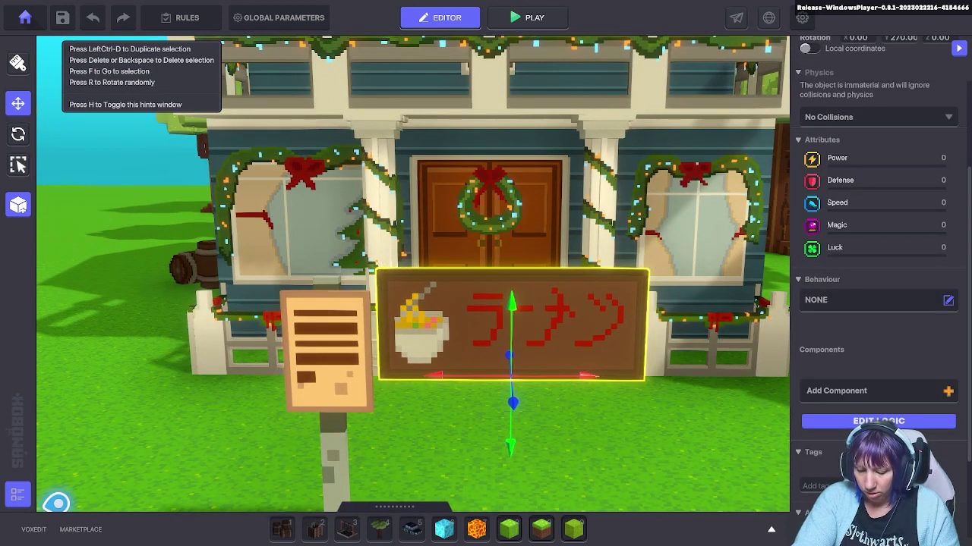
Assign the [SP] Asset Spawner behaviour to the Ramen Sign and set its spawn offset to 0, 0, 0.
click(948, 300)
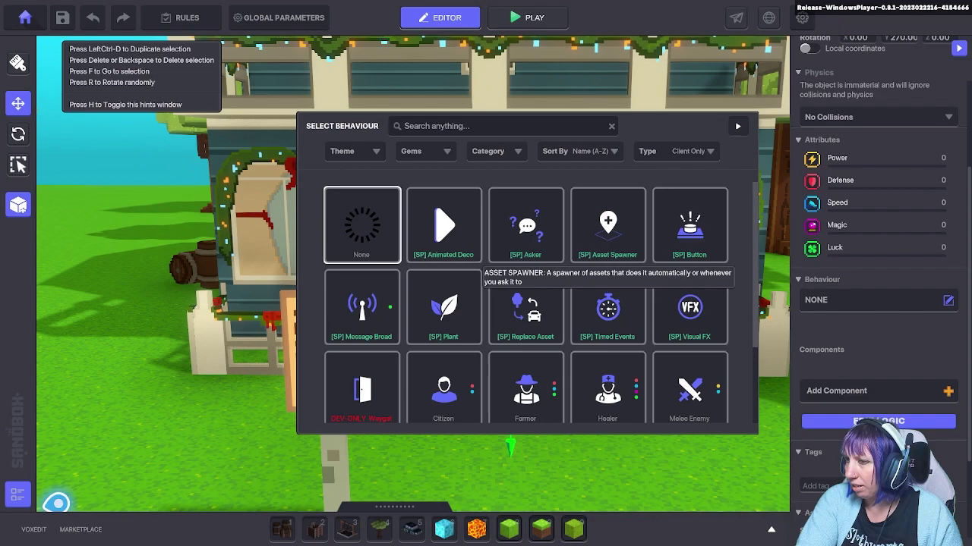
click(607, 228)
key(f)
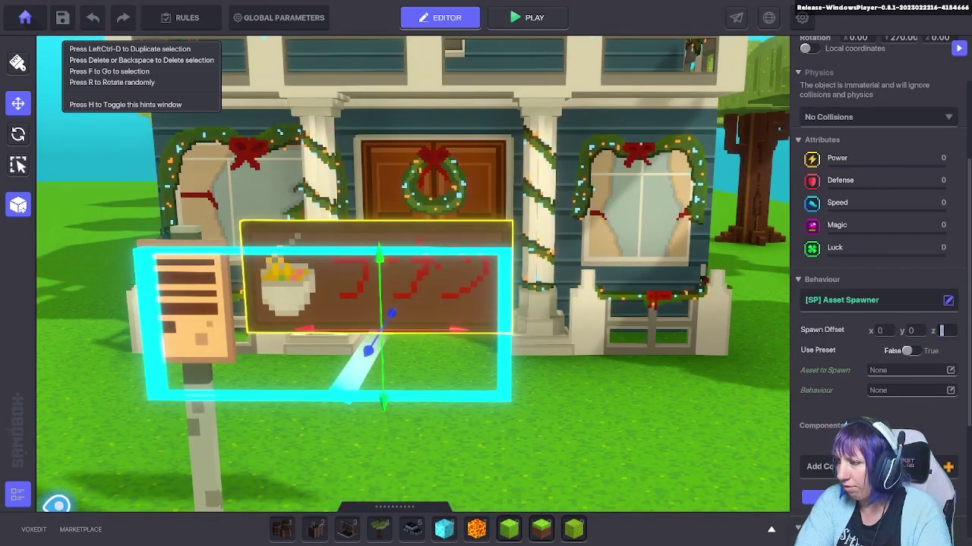
text(0)
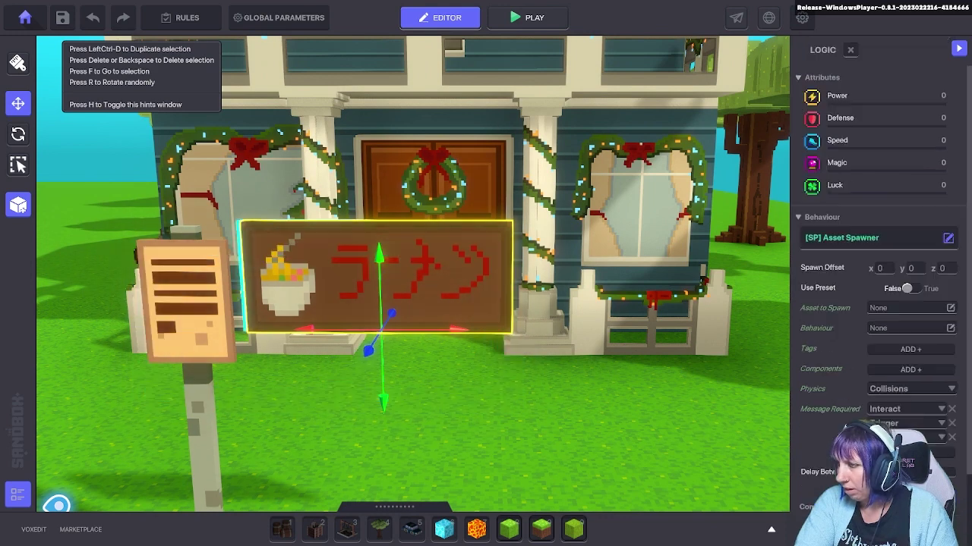
Search the models for "flag" and set Ornate Flagstone as the spawner's asset to spawn.
click(950, 309)
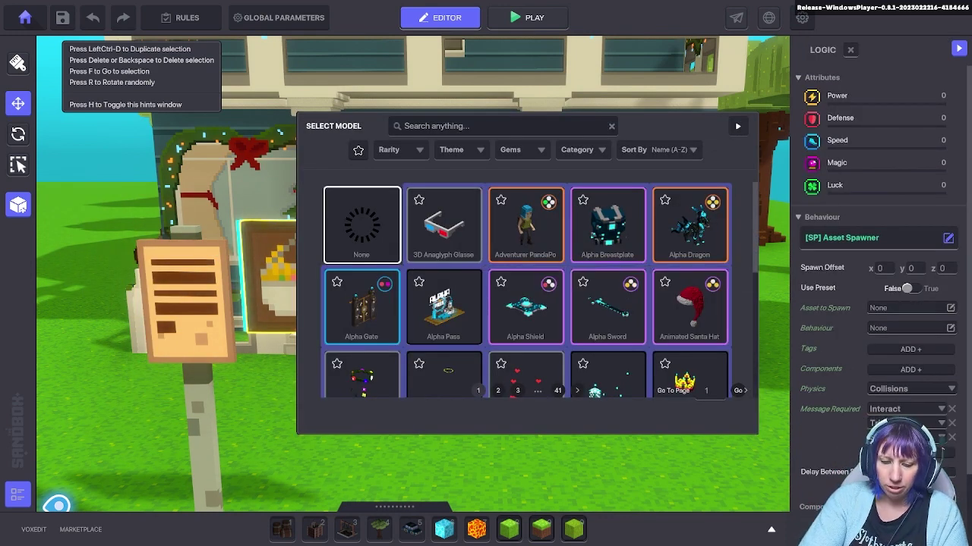
text(flag)
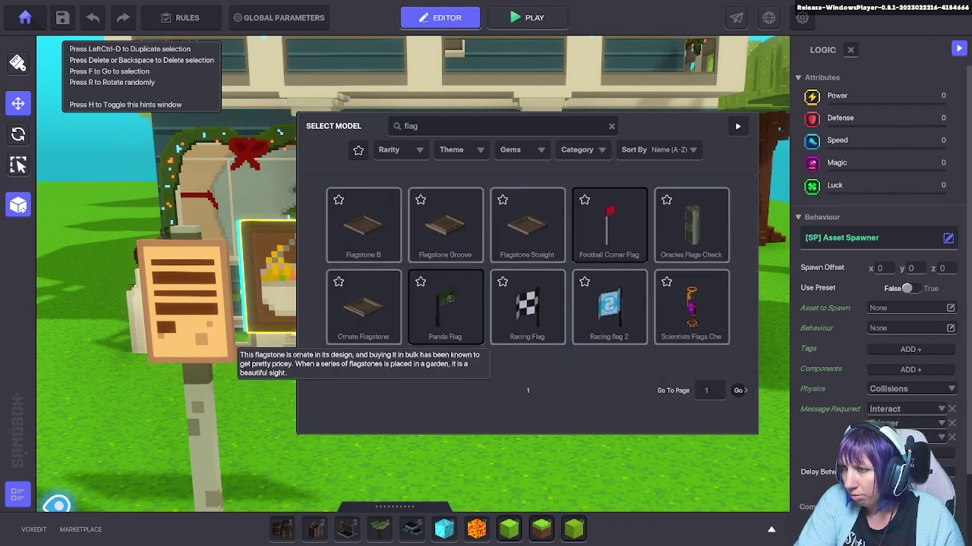
click(363, 307)
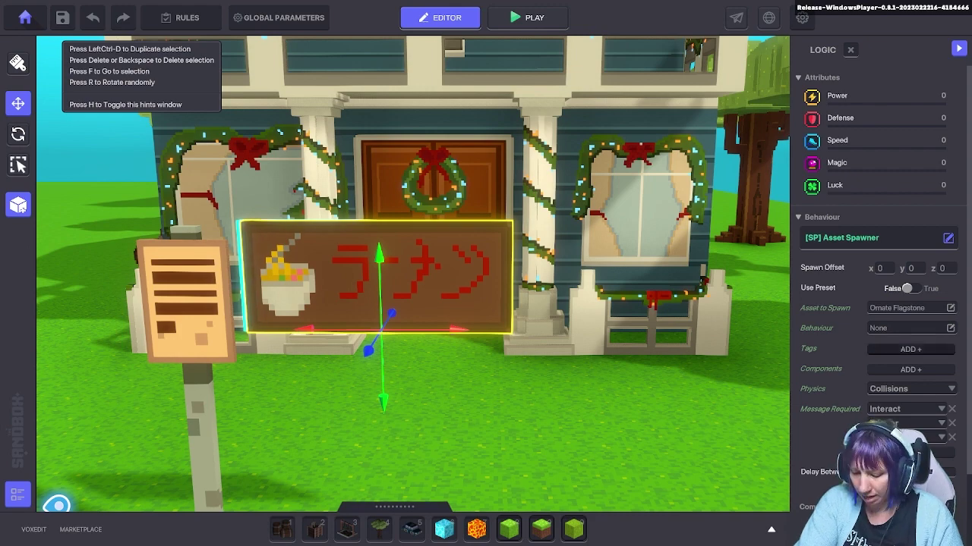
Add the tag "Checkpoint" to the asset being spawned and set its physics to No Collisions.
click(910, 350)
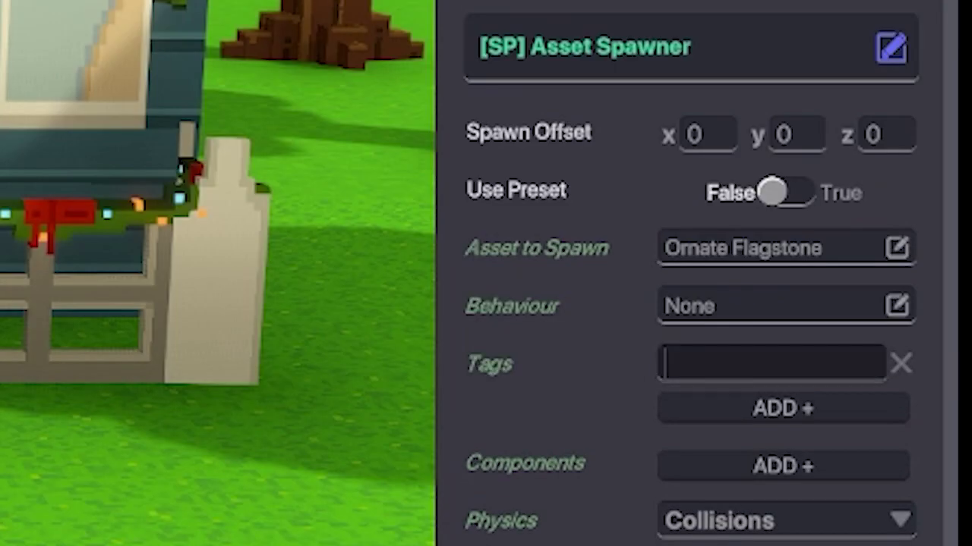
text(Ch)
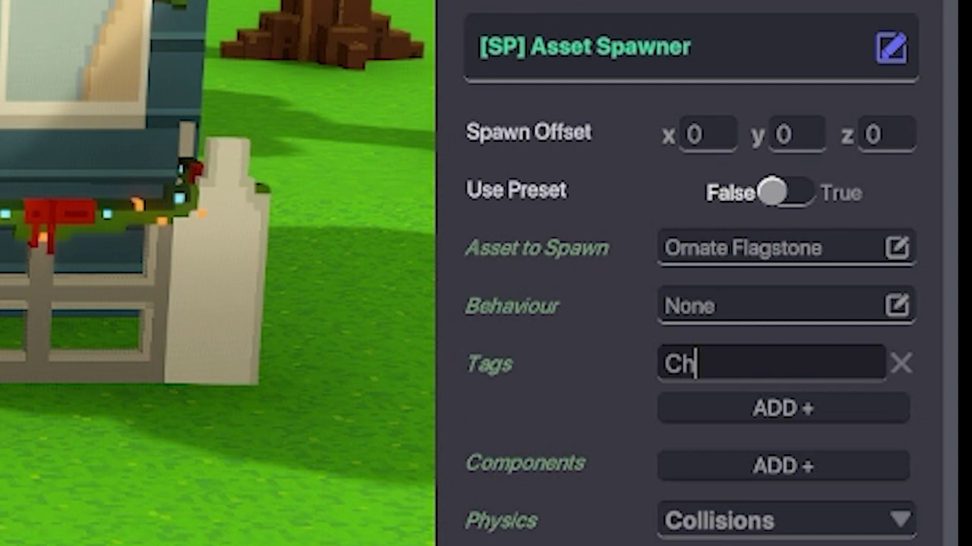
text(eckpoint)
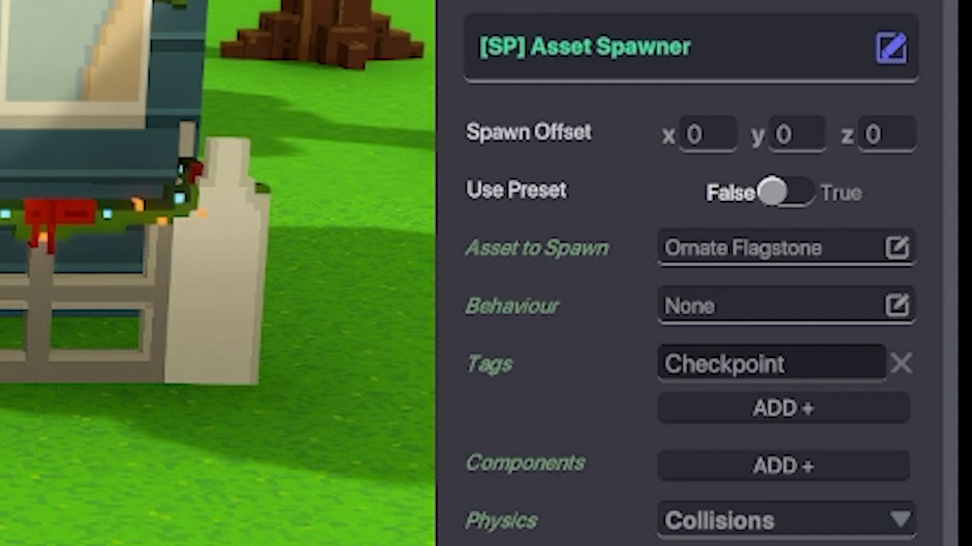
key(Return)
click(786, 521)
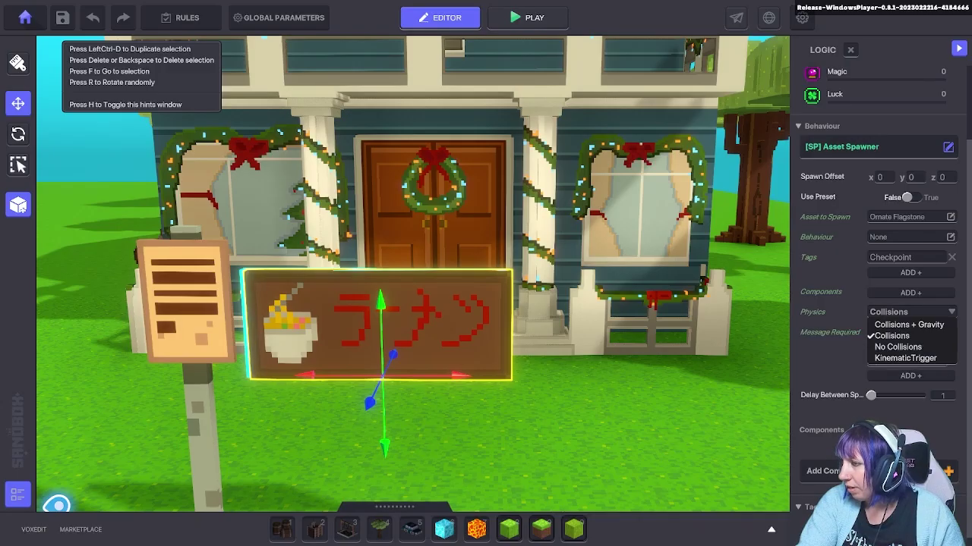
click(898, 347)
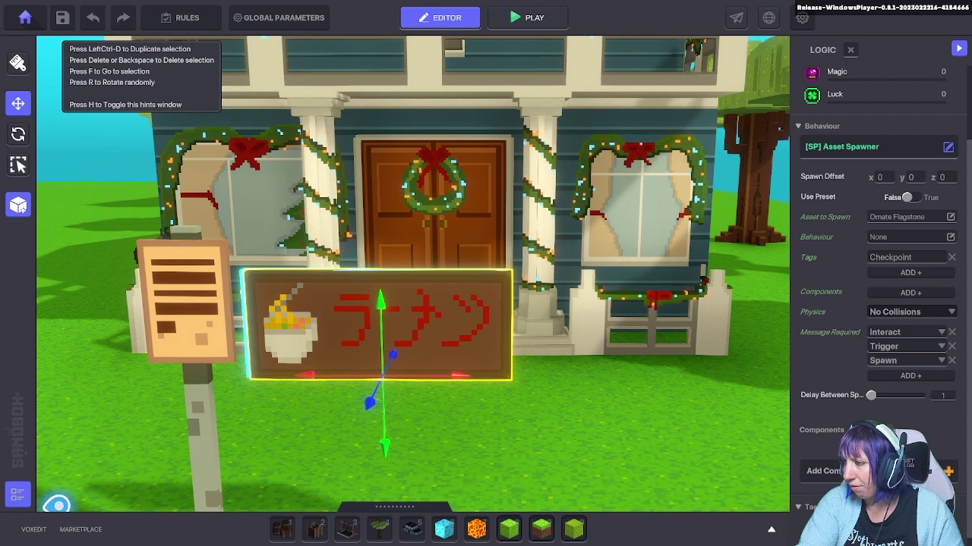
Remove the Interact, Trigger and Spawn required messages from the spawner and add a new required message "Inside".
click(951, 332)
click(951, 332)
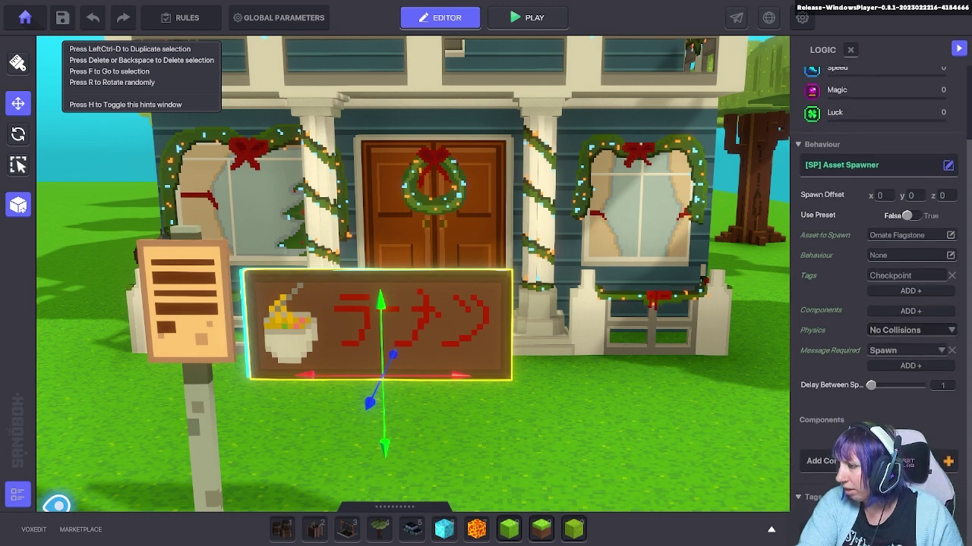
click(952, 350)
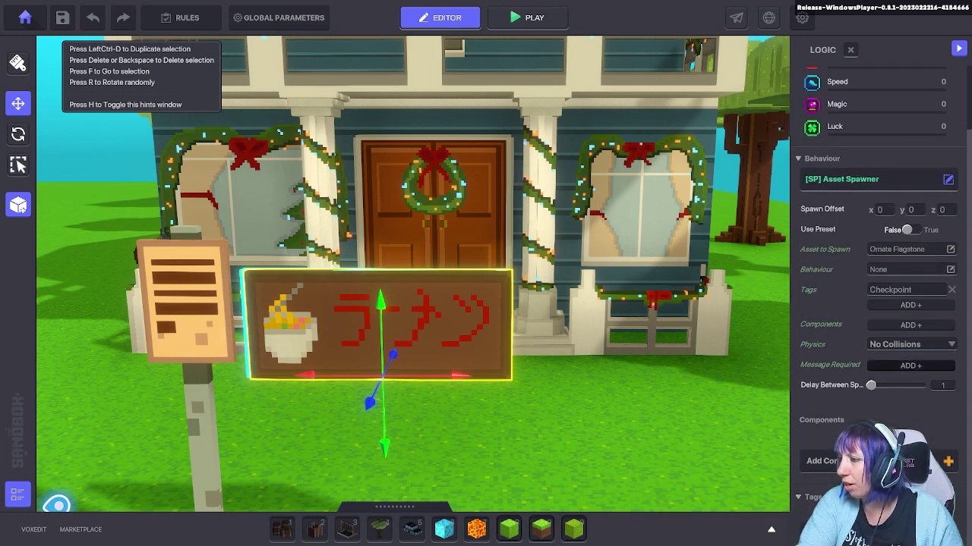
click(906, 365)
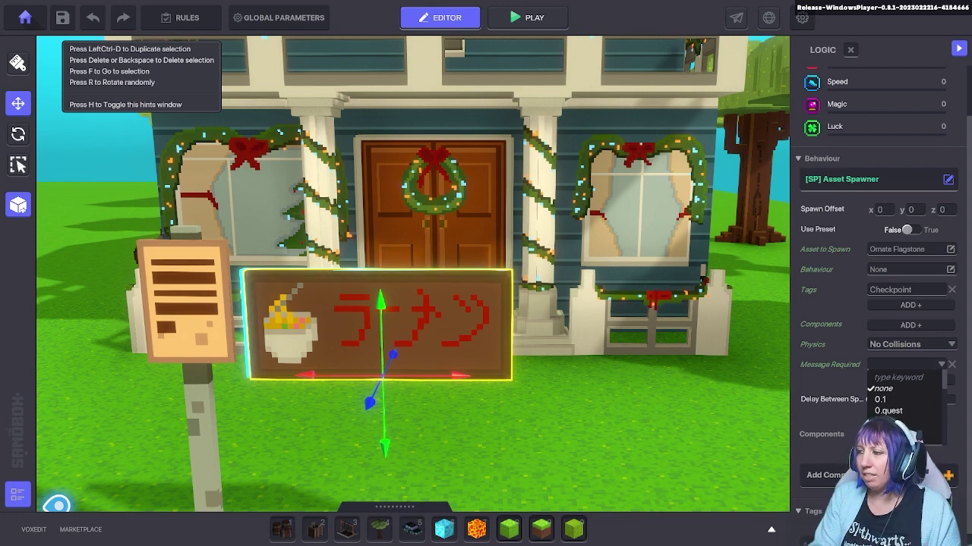
text(Inside)
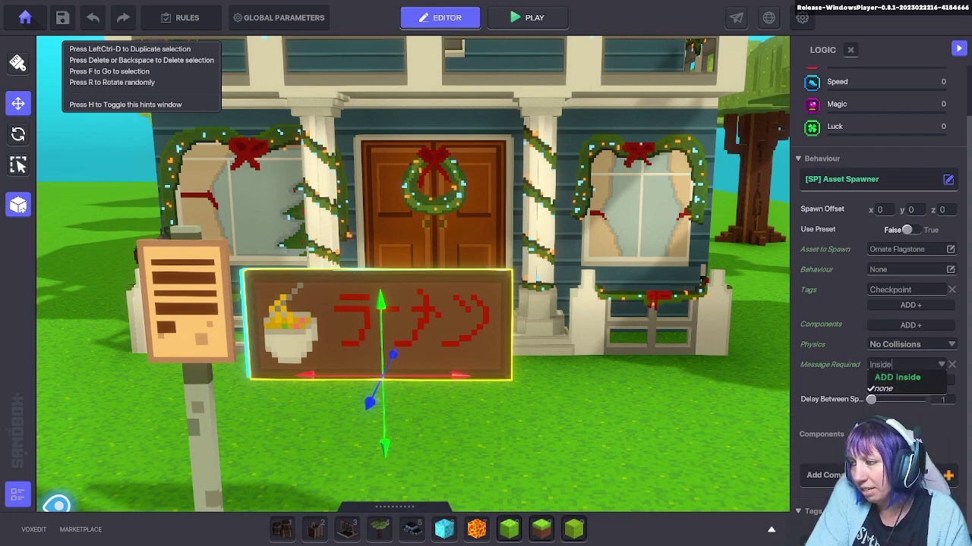
key(Return)
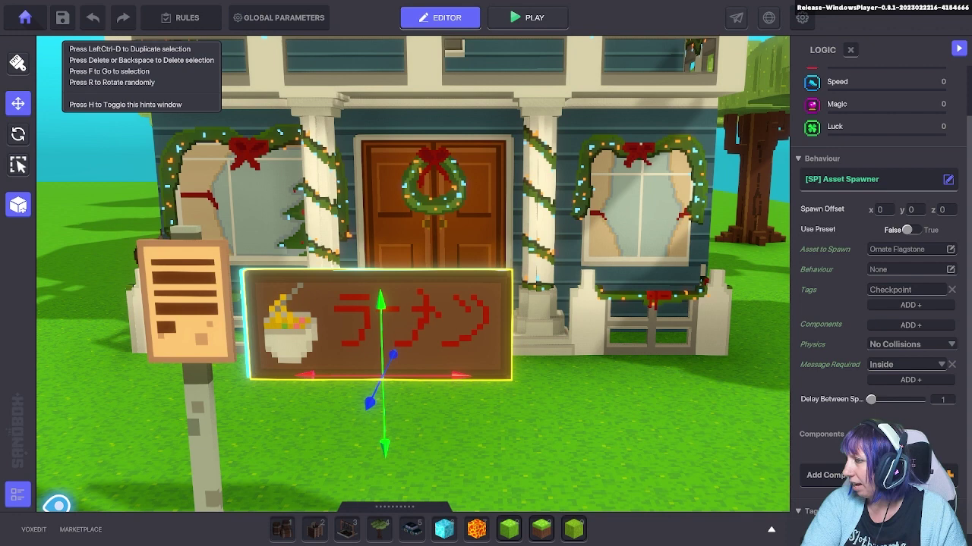
Add the [SP] Speaker component to the Ramen Sign with display duration 1 and Look At Target set to False.
scroll(880, 236, down, 1)
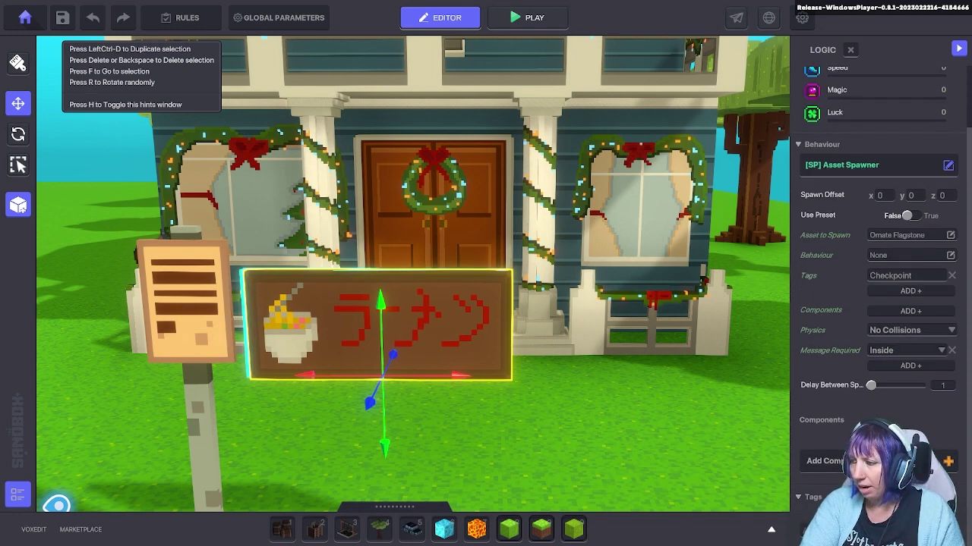
click(878, 461)
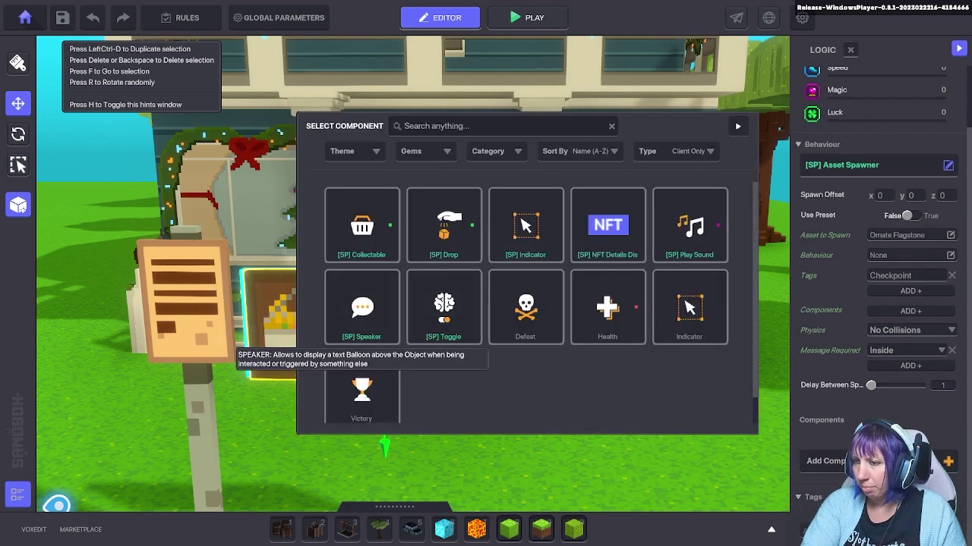
click(362, 306)
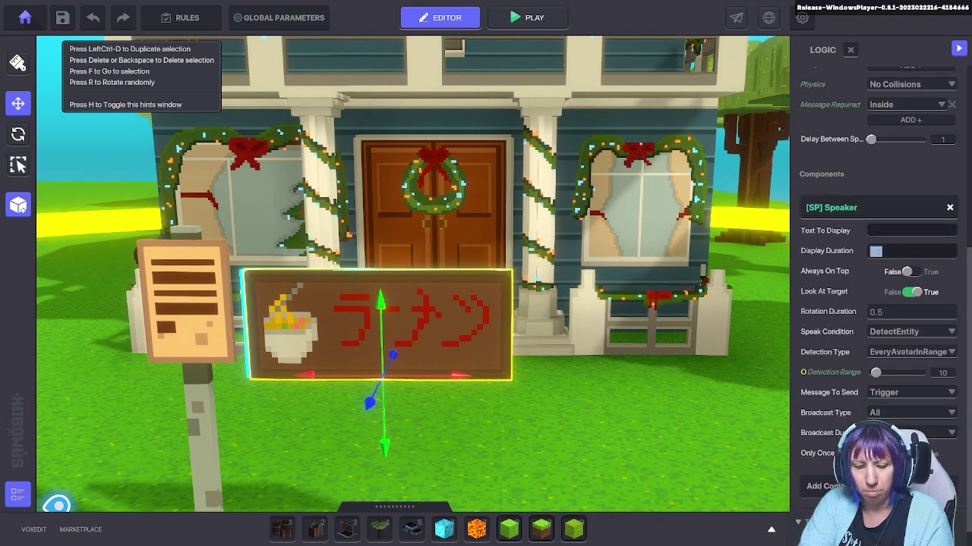
text(1)
key(Return)
click(912, 292)
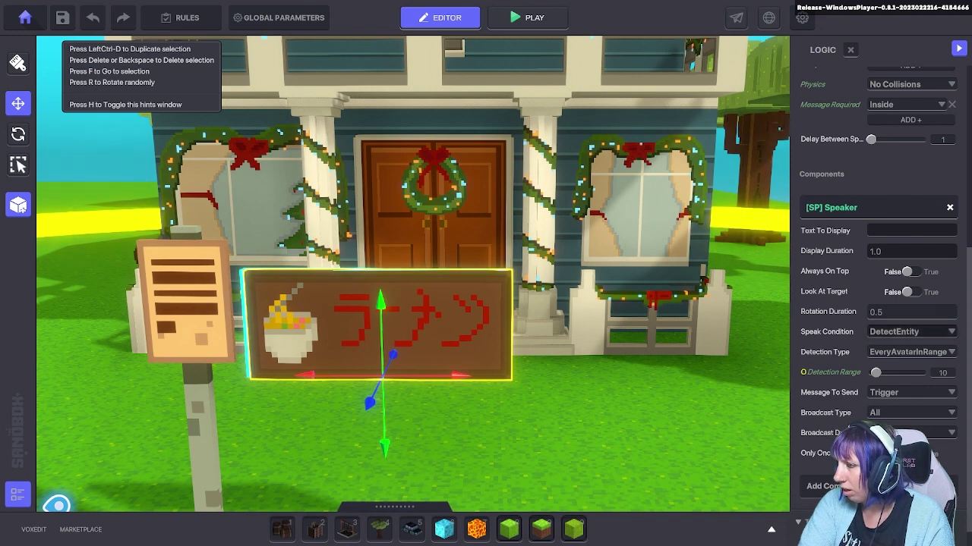
Set the Speaker's detection type to SpecificTagsInRange and its detection range to 1.
click(910, 352)
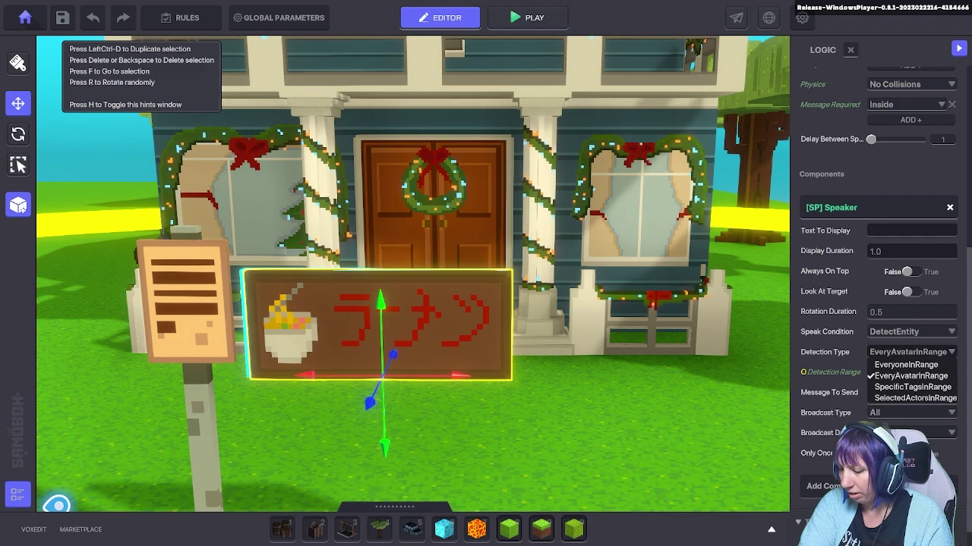
click(912, 388)
drag(876, 413, 870, 413)
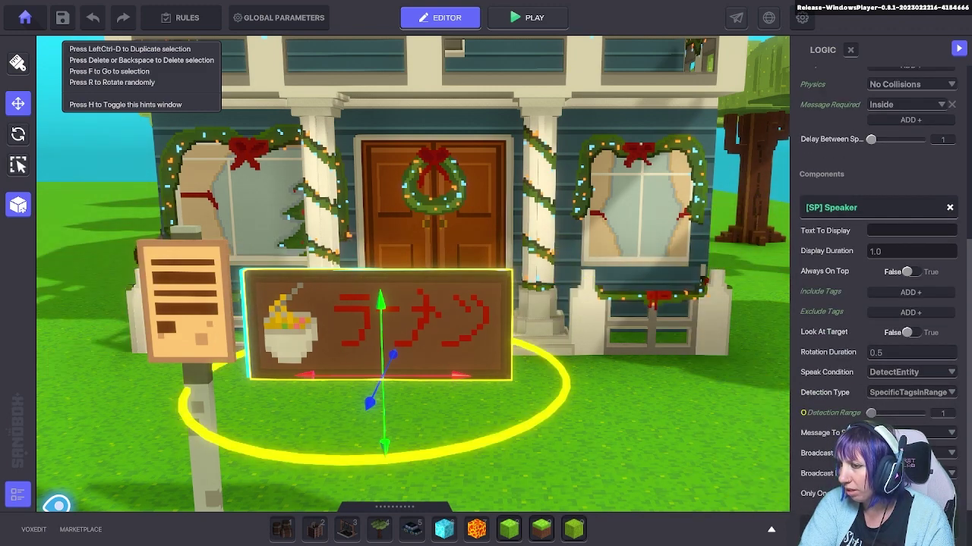
Set the Ramen Sign Speaker's detection range to 2 and its message to send to Avatar Teleported.
scroll(627, 406, down, 5)
middle_drag(627, 406, 580, 438)
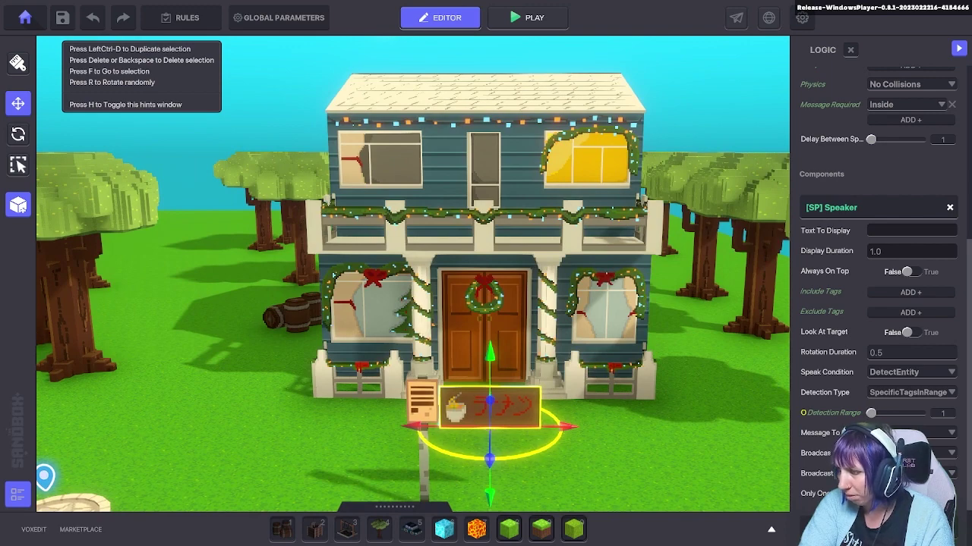
click(943, 414)
text(2)
key(Return)
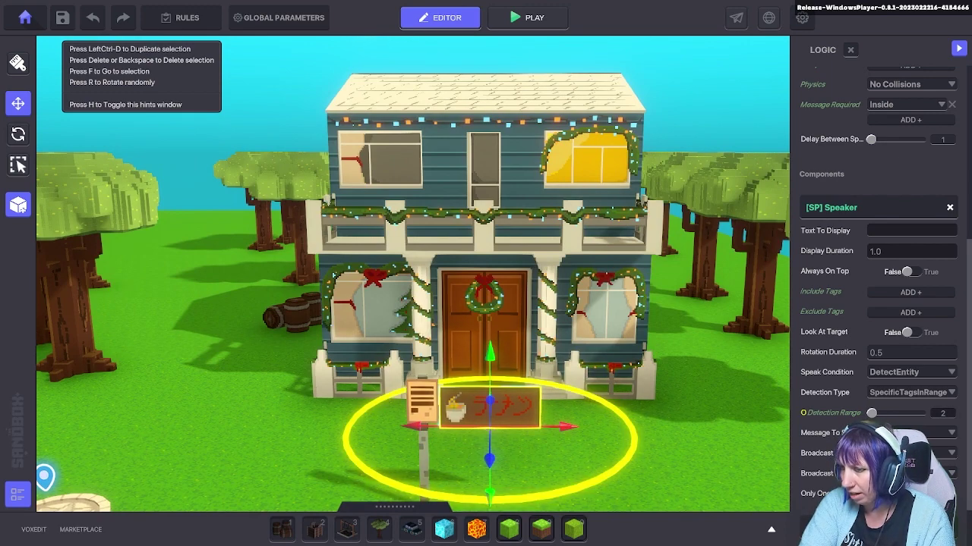
scroll(748, 463, down, 1)
scroll(721, 429, up, 1)
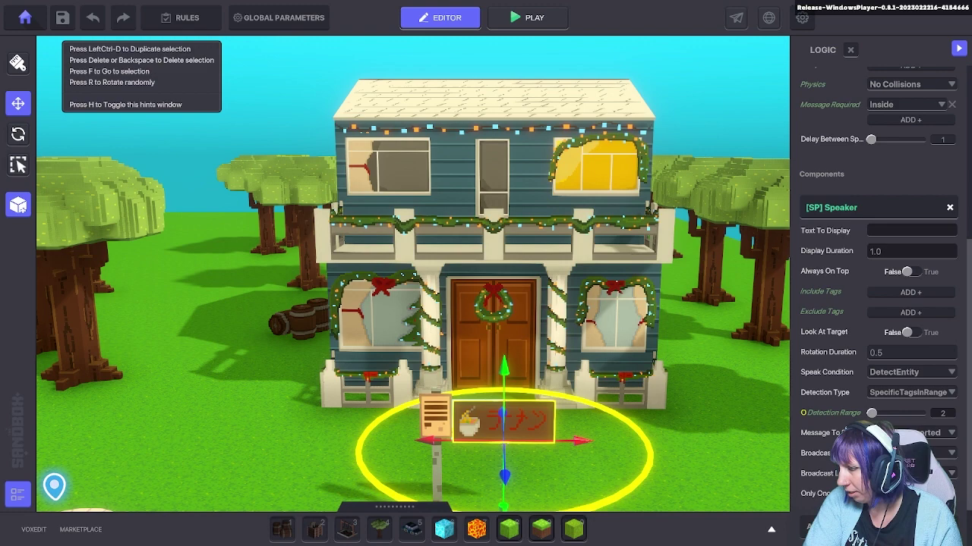
scroll(878, 289, down, 1)
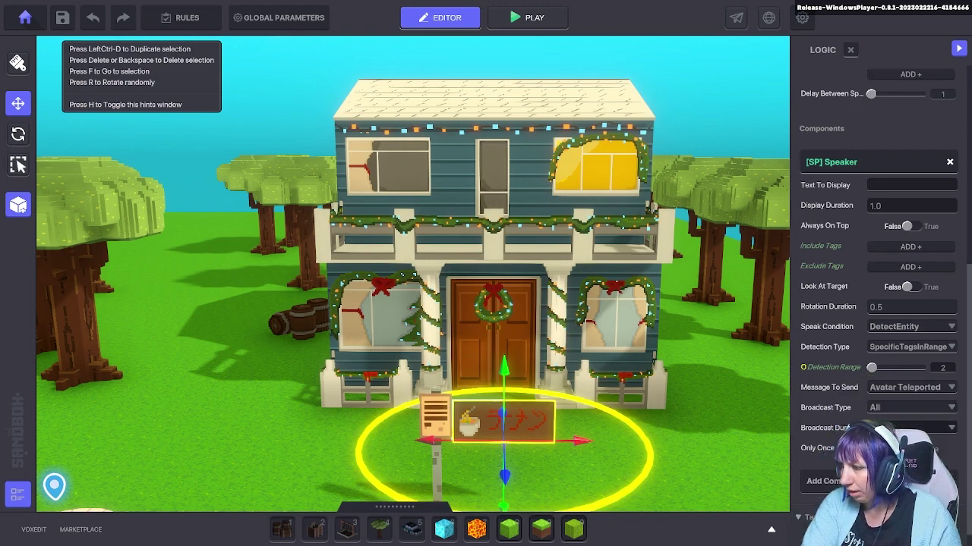
Add the include tag "Avatar" to the Ramen Sign's Speaker and deselect the sign.
scroll(911, 236, down, 1)
key(a)
key(s)
click(911, 227)
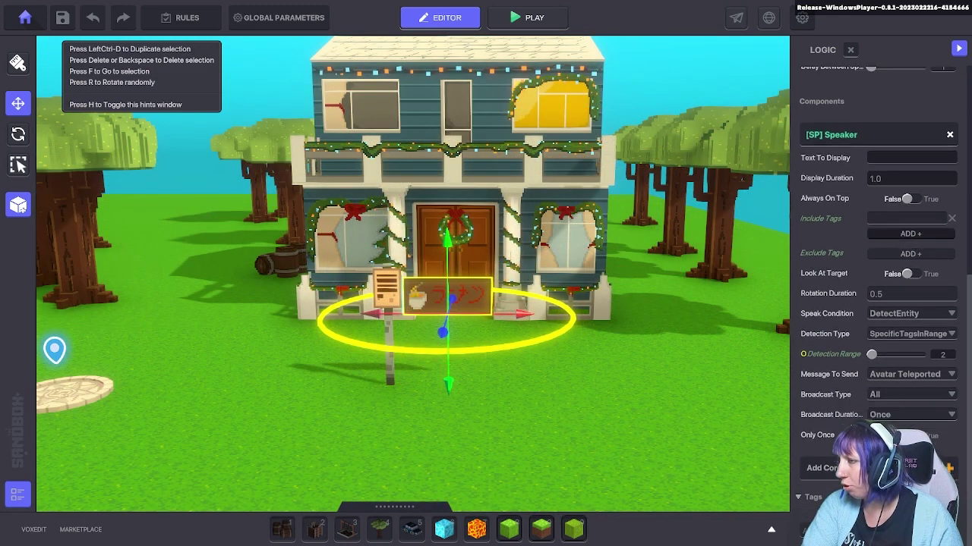
text(Ava)
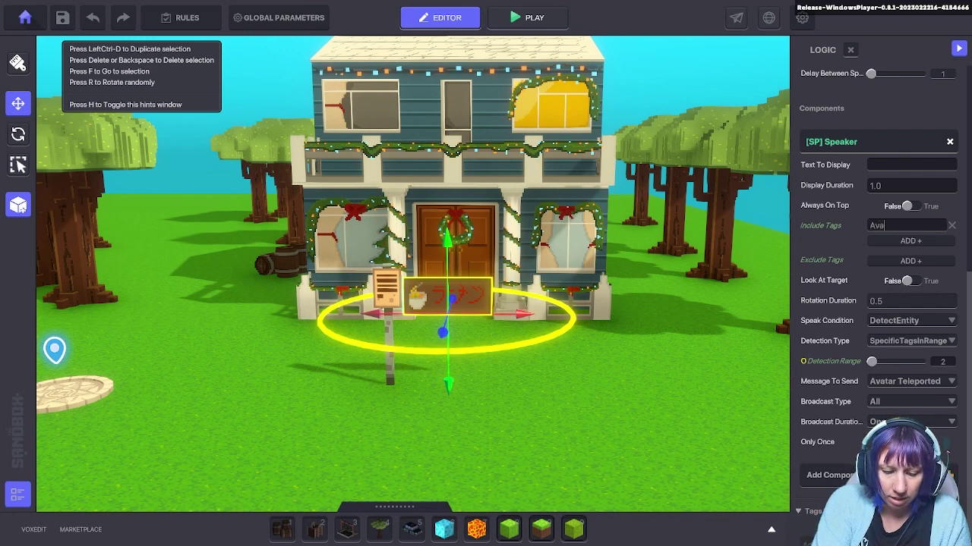
text(tar)
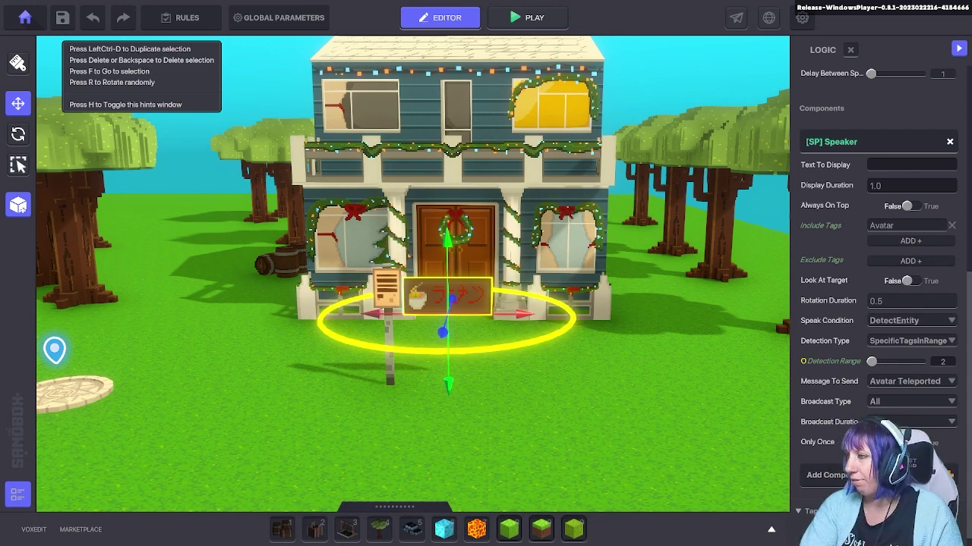
key(Escape)
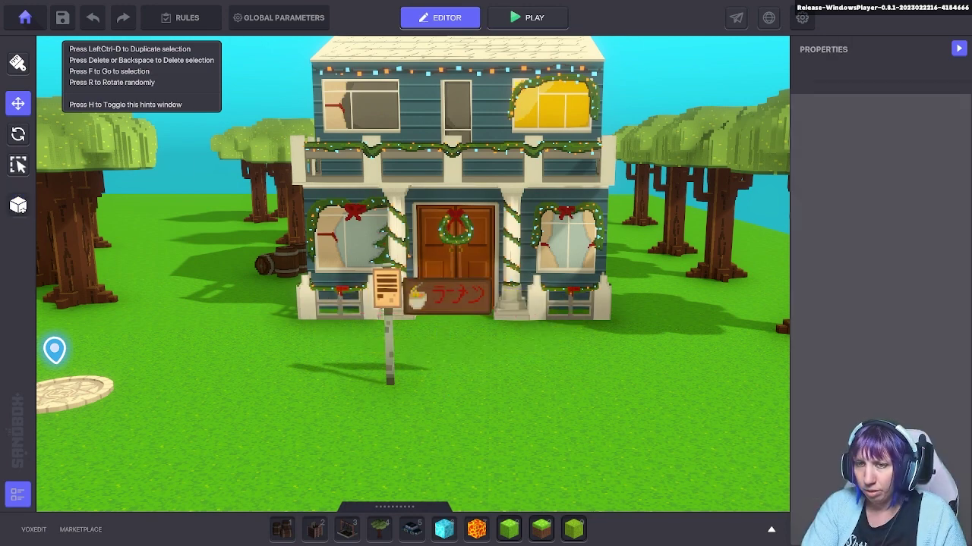
Search the asset library for "con", place a Concrete Floor Tile on the grass in front of the signs, and rename it.
key(Tab)
key(ctrl+a)
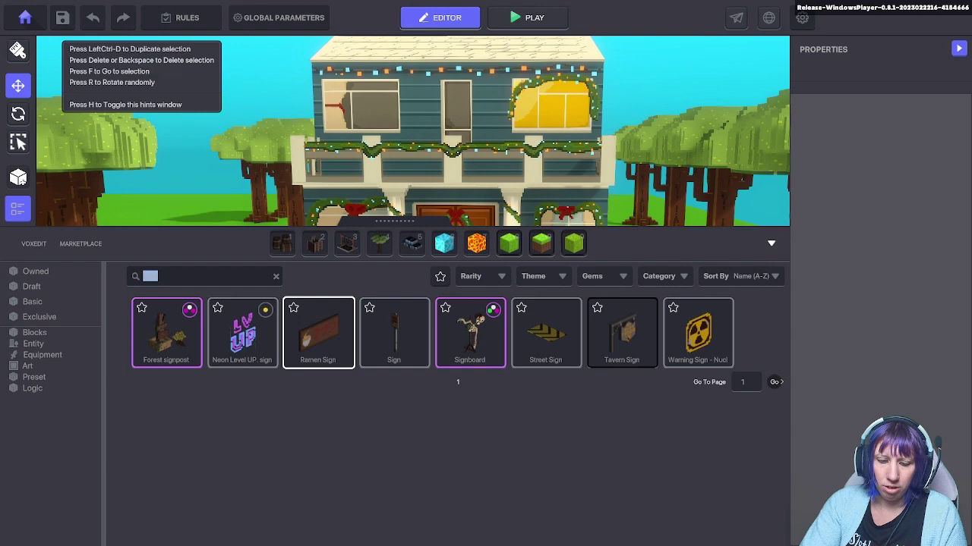
text(con)
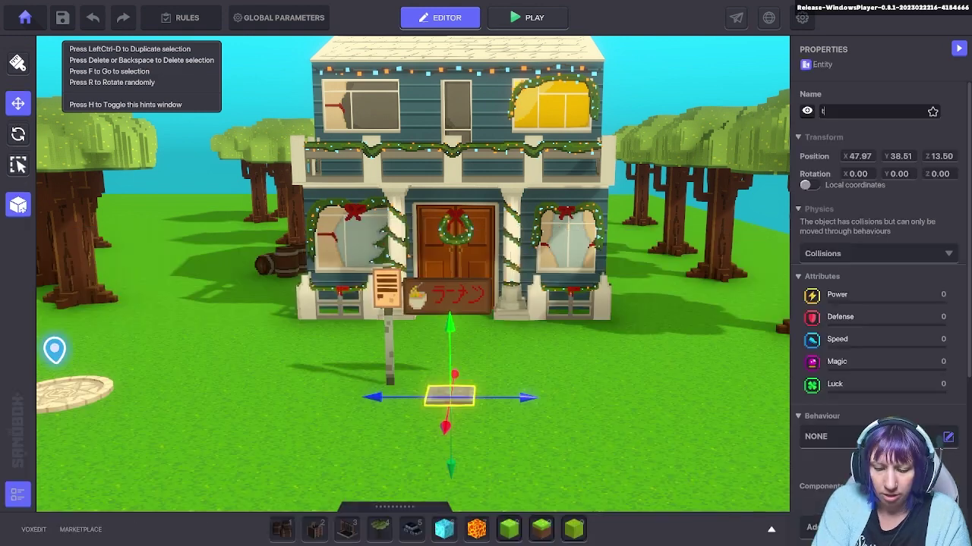
key(Return)
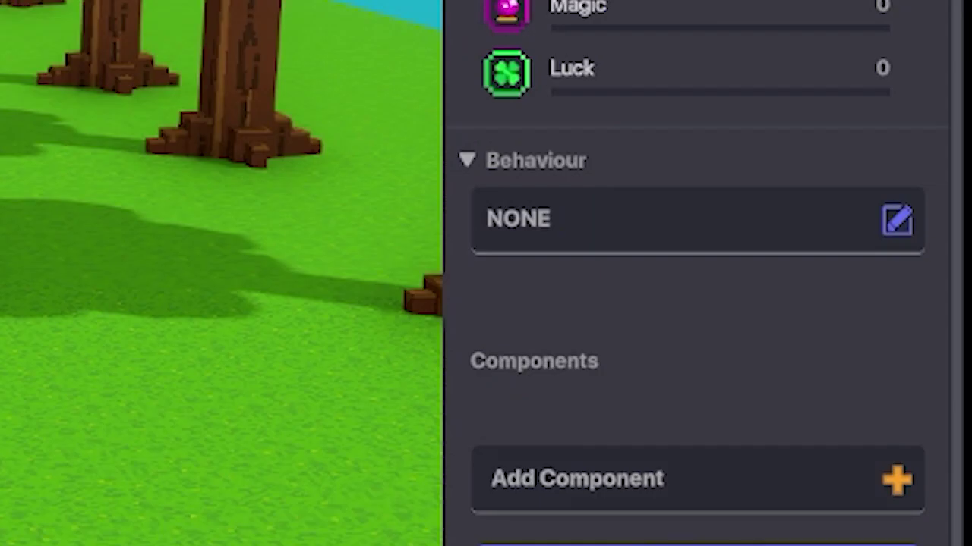
Add the [SP] Speaker component to the floor tile with empty text, display duration 1.0 and Look At Target set to False.
click(846, 526)
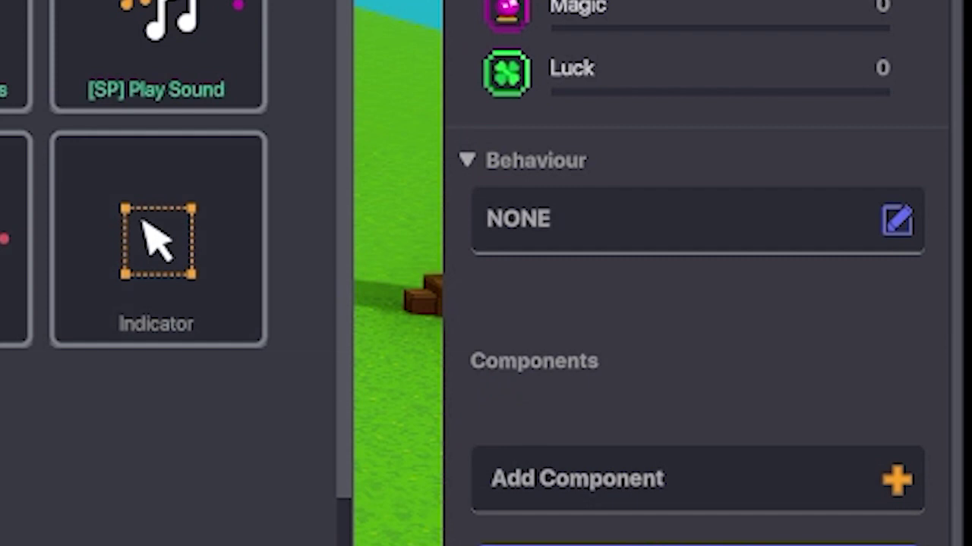
click(605, 278)
scroll(759, 393, down, 1)
click(759, 392)
key(BackSpace)
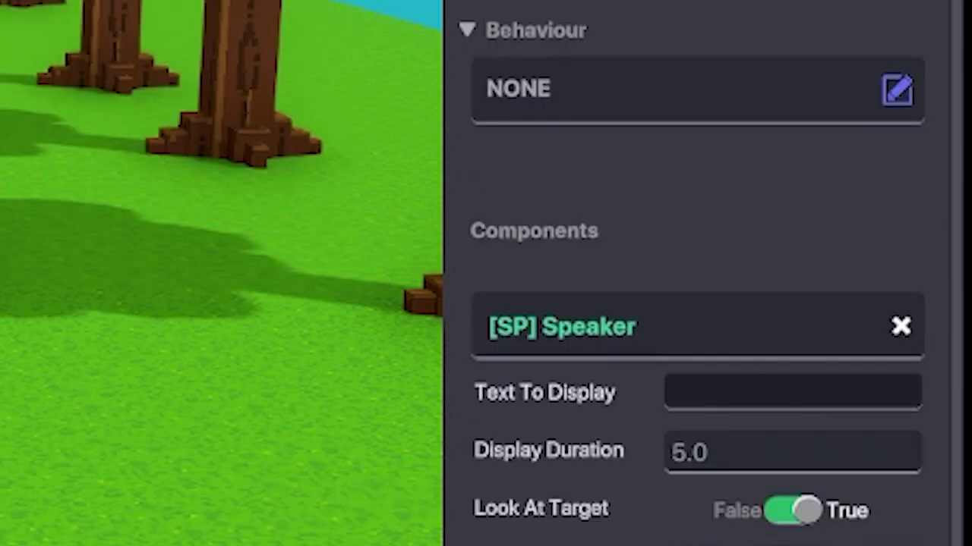
scroll(759, 392, down, 2)
click(789, 192)
text(1.0)
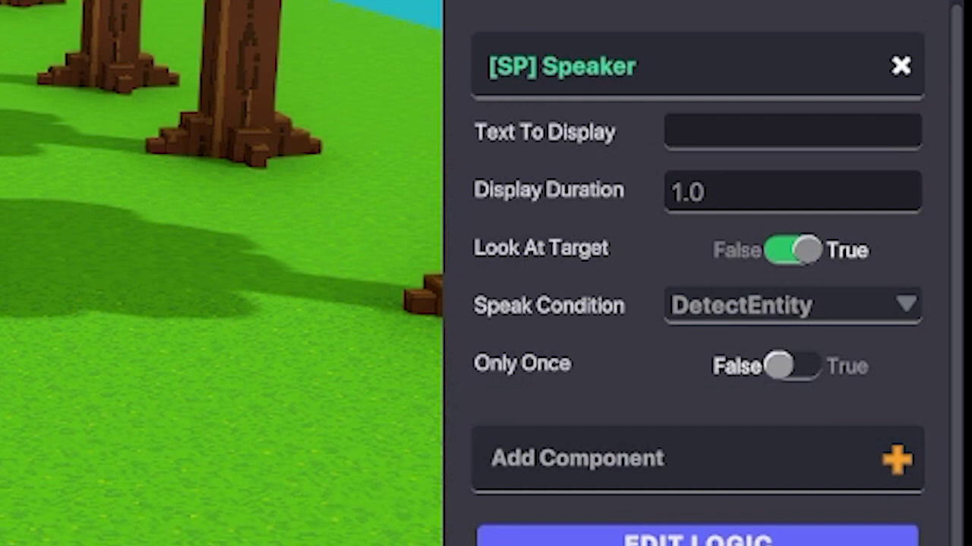
click(793, 250)
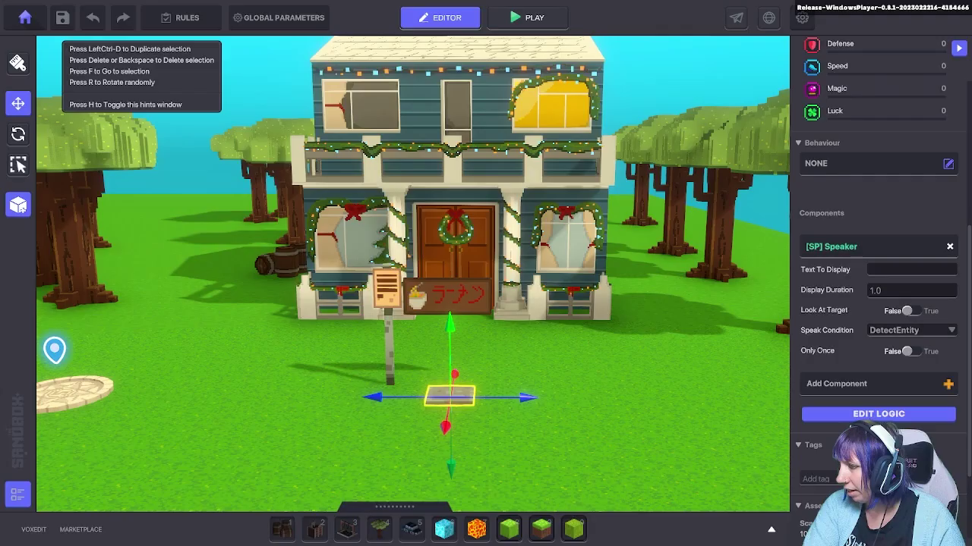
In the tile's logic, set the Speaker's detection type to SpecificTagsInRange and add the include tag "Avatar".
click(696, 538)
scroll(873, 364, down, 3)
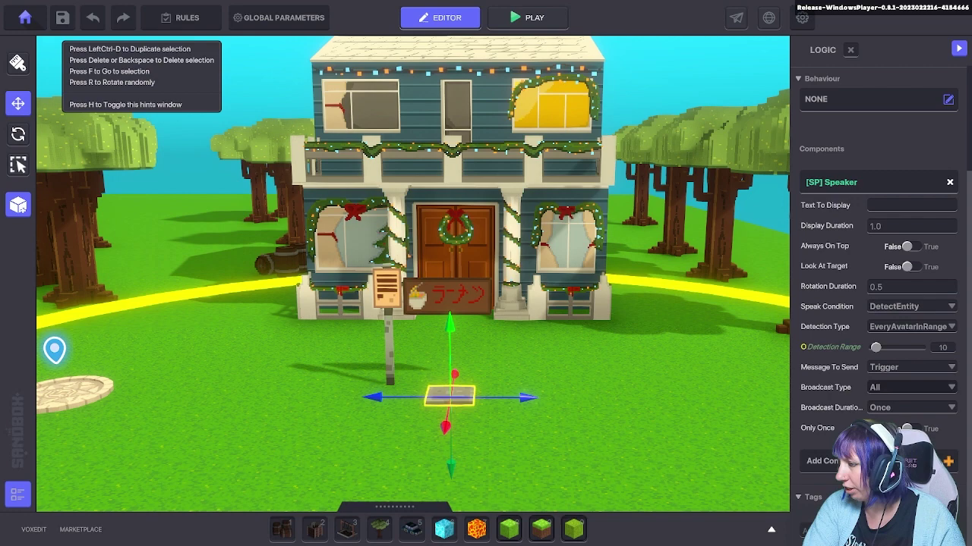
click(911, 327)
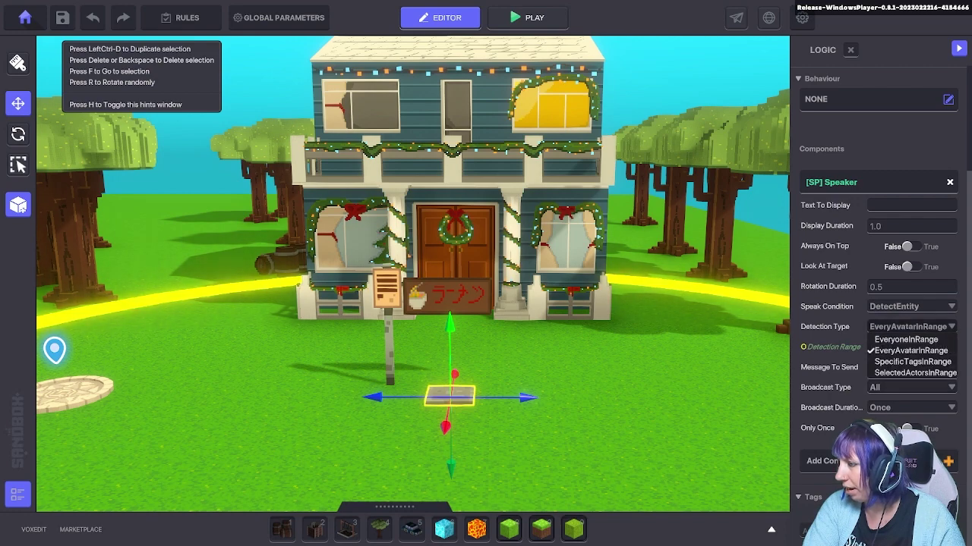
click(913, 361)
click(910, 266)
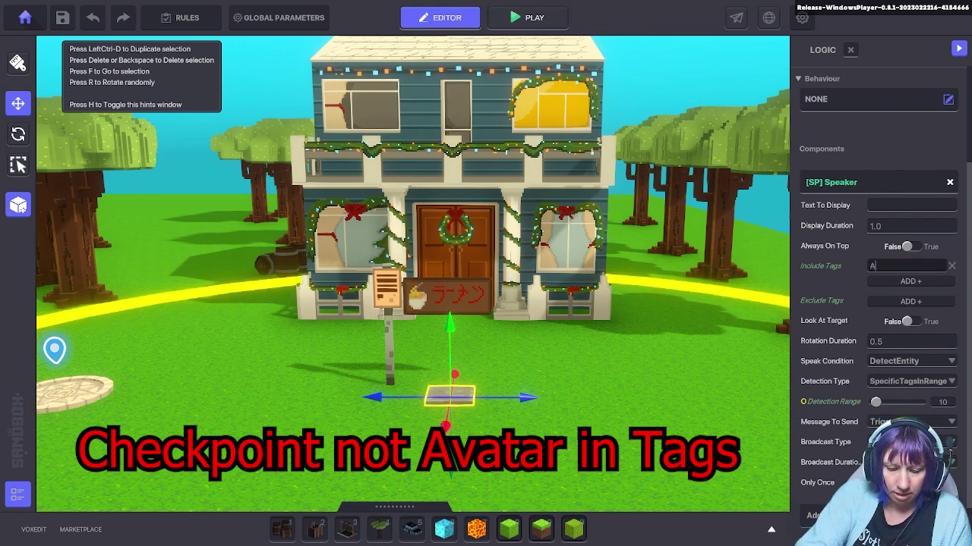
text(Avatar)
Set the tile Speaker's detection range to 2, choose its message to send, and deselect the tile.
click(942, 403)
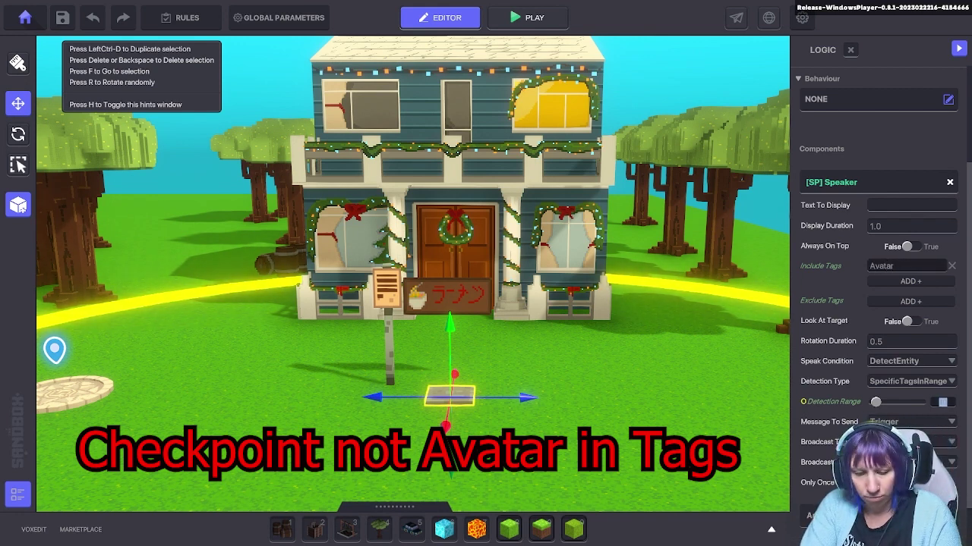
text(2)
key(Return)
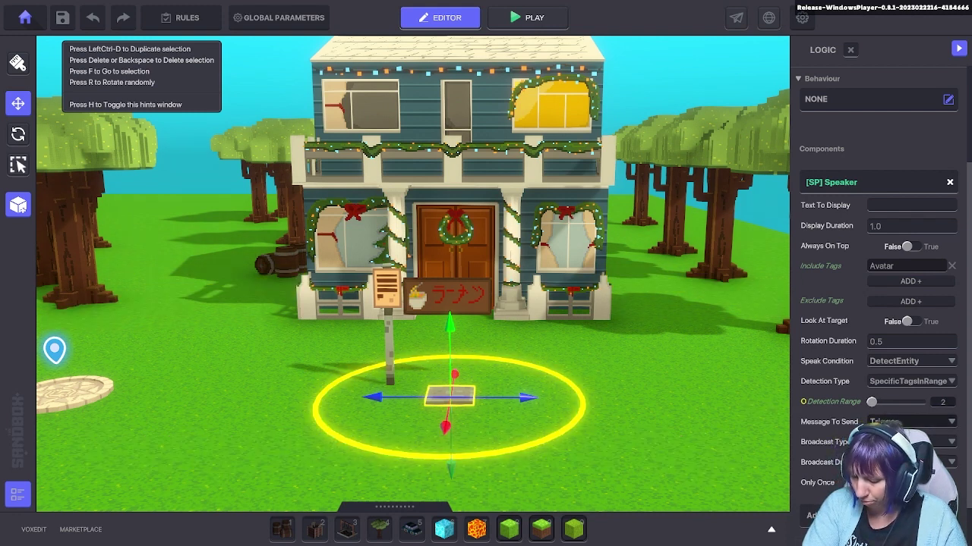
click(910, 422)
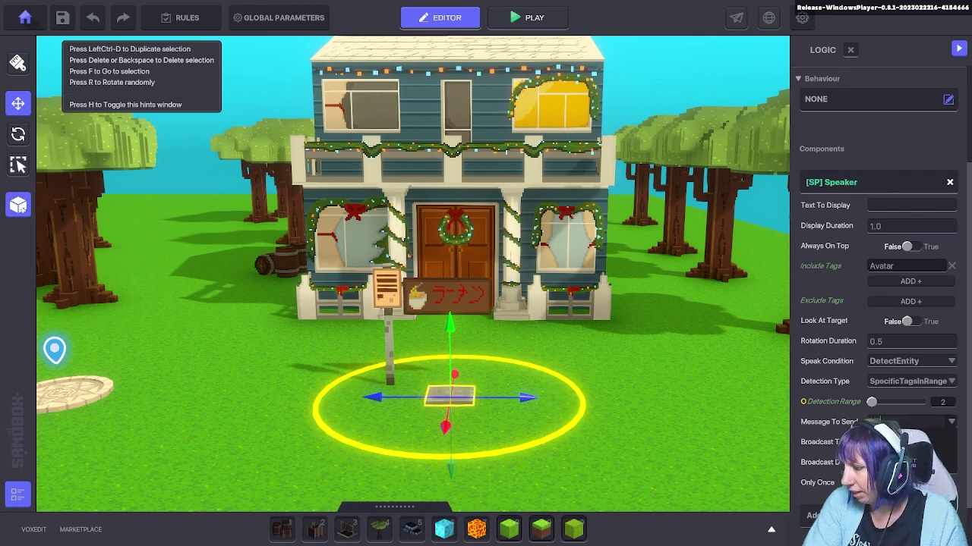
click(907, 449)
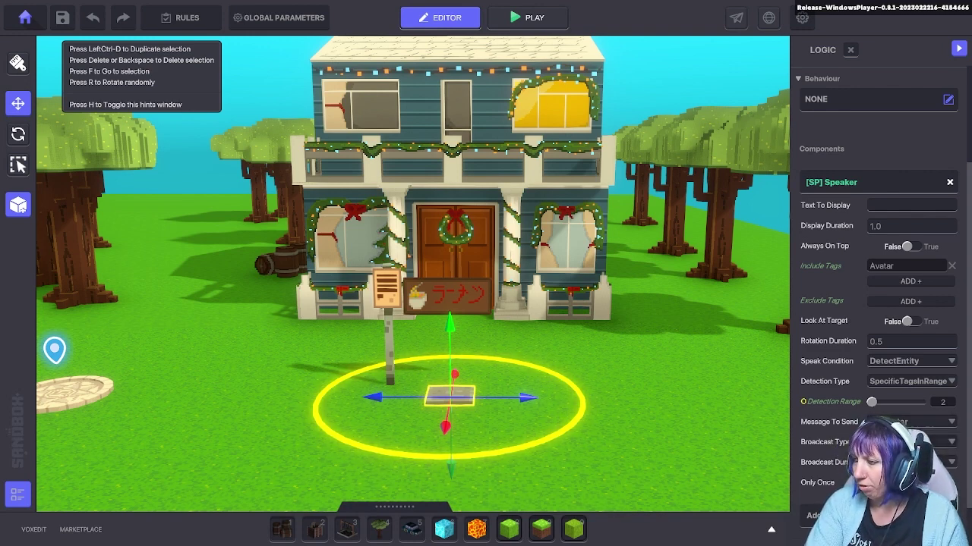
key(Escape)
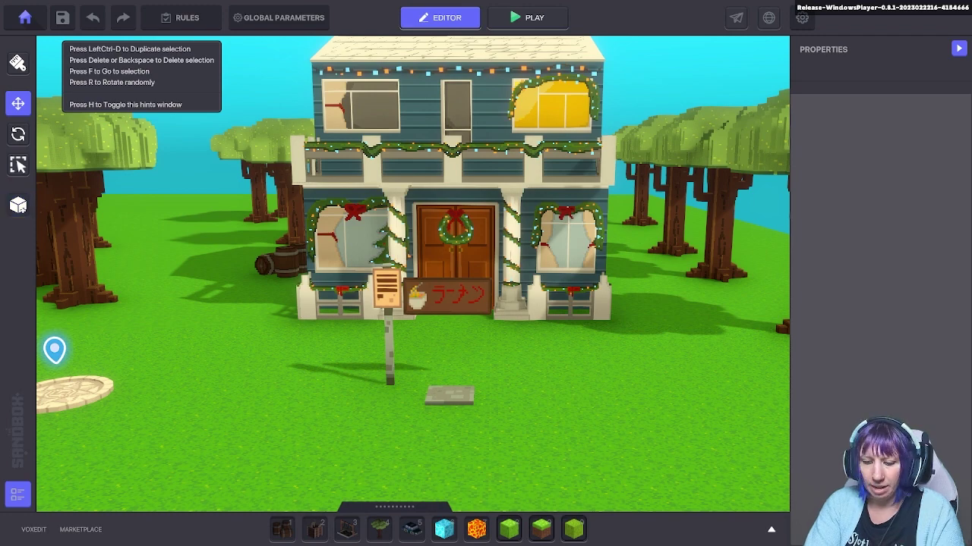
Find the Speaker Logic asset in the library and place it on top of the concrete floor tile.
click(395, 507)
click(149, 276)
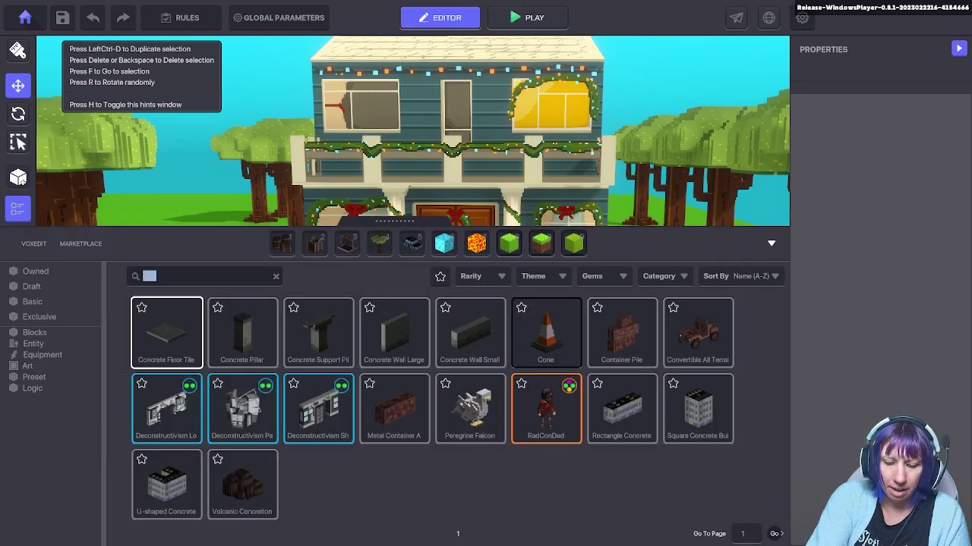
text(spawn)
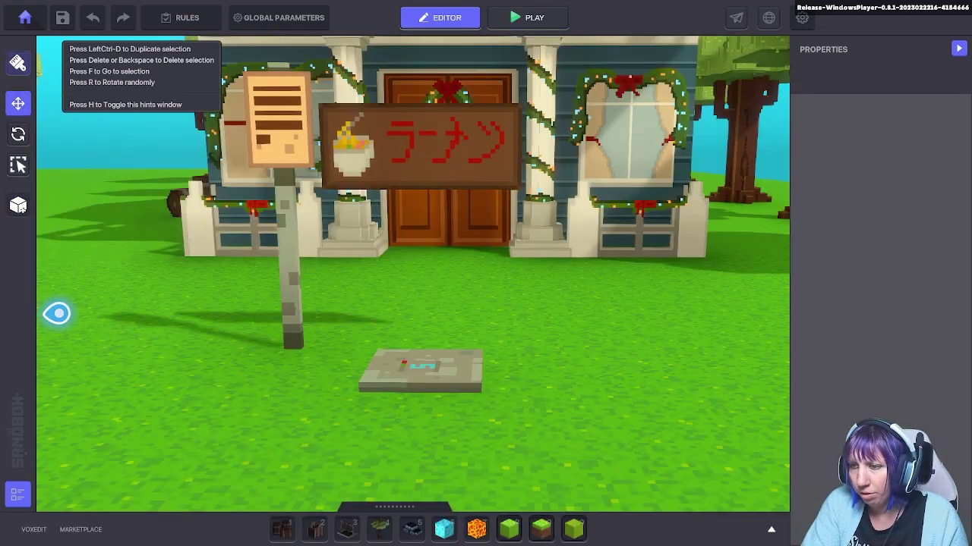
click(420, 369)
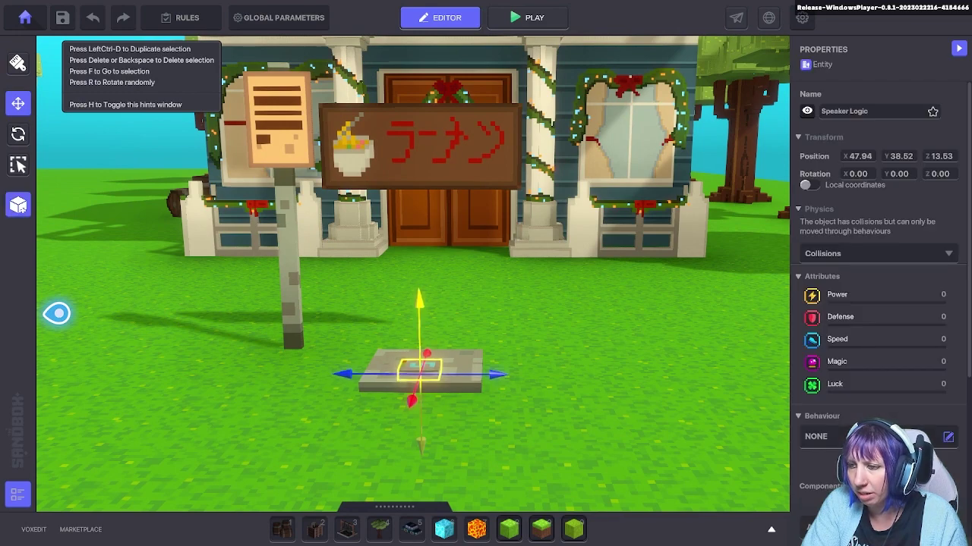
key(f)
right_drag(413, 274, 413, 334)
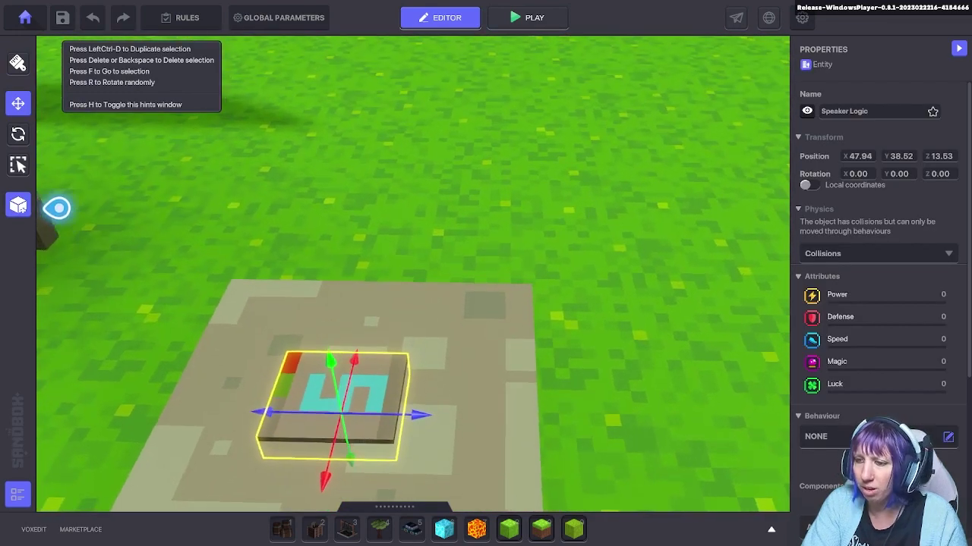
scroll(412, 334, down, 5)
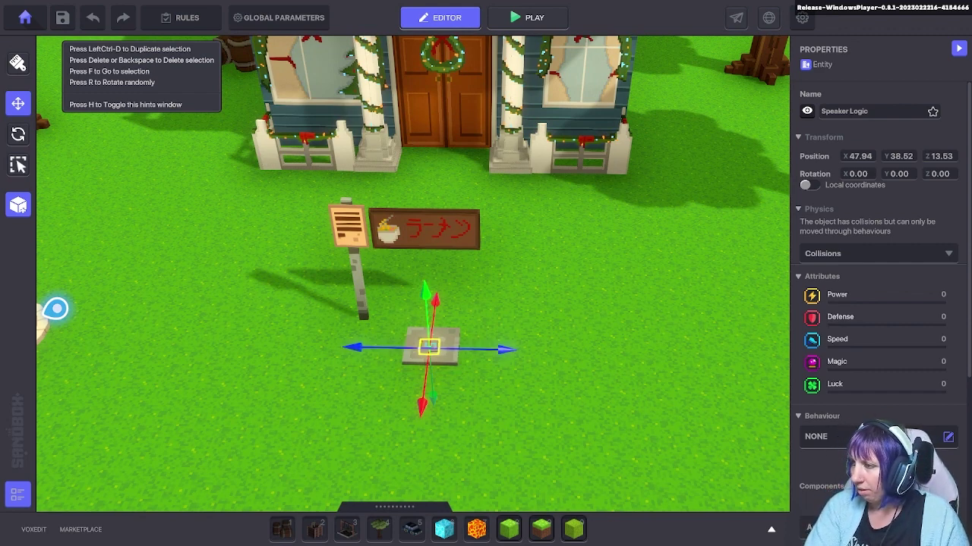
Set the Speaker Logic asset's physics to No Collisions and rename it "t4.house".
click(877, 254)
click(842, 287)
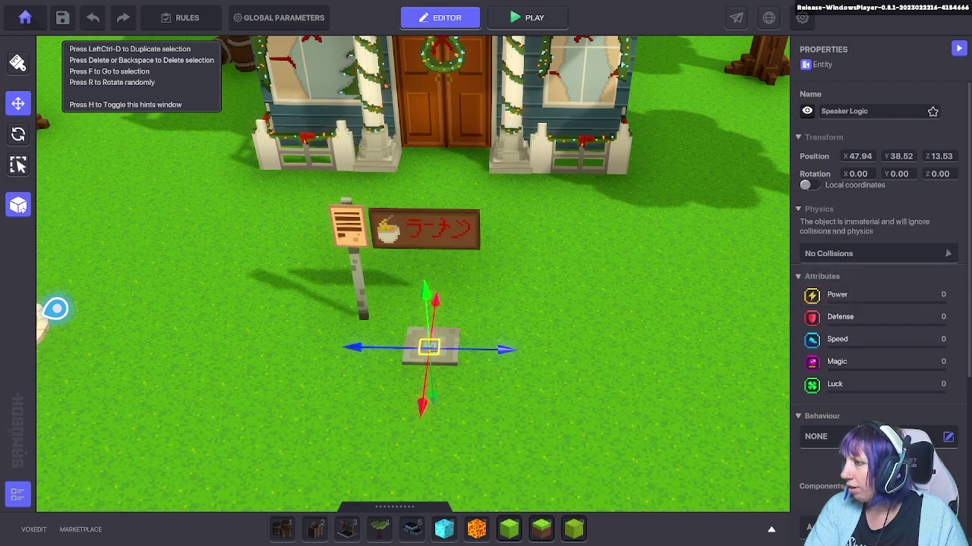
click(865, 112)
text(t)
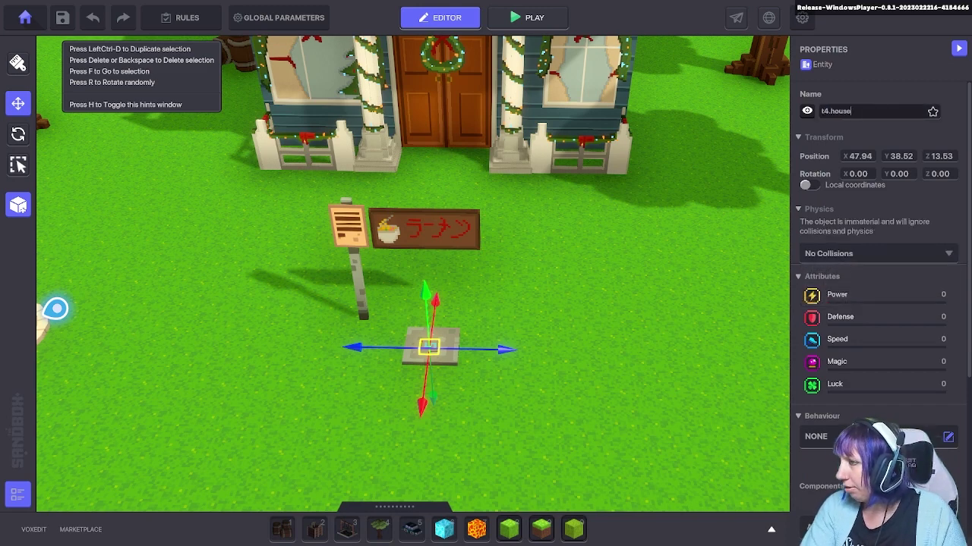
text(4.house)
Give the t4.house asset the Void behaviour, turn its visibility off, and set the activation mode to OnReceiveMessage.
scroll(873, 303, down, 2)
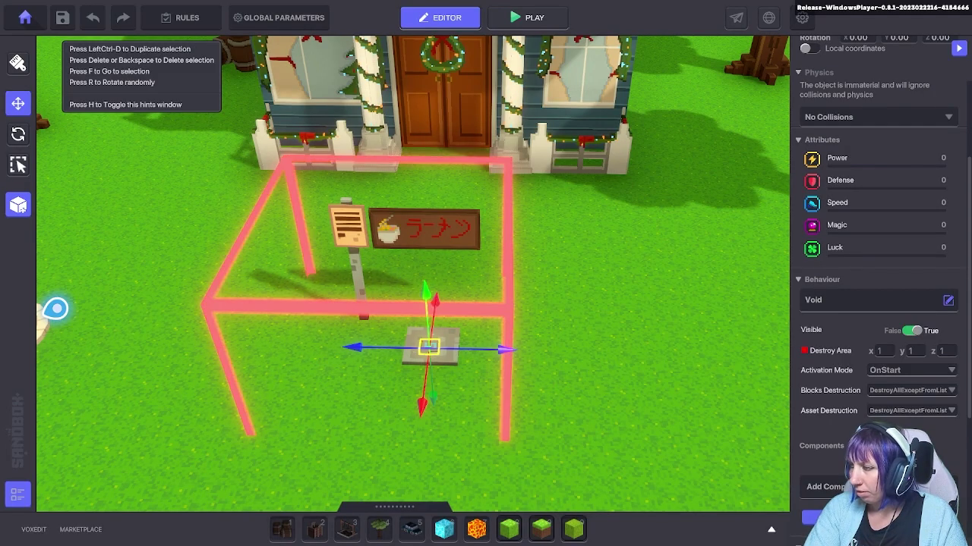
click(912, 331)
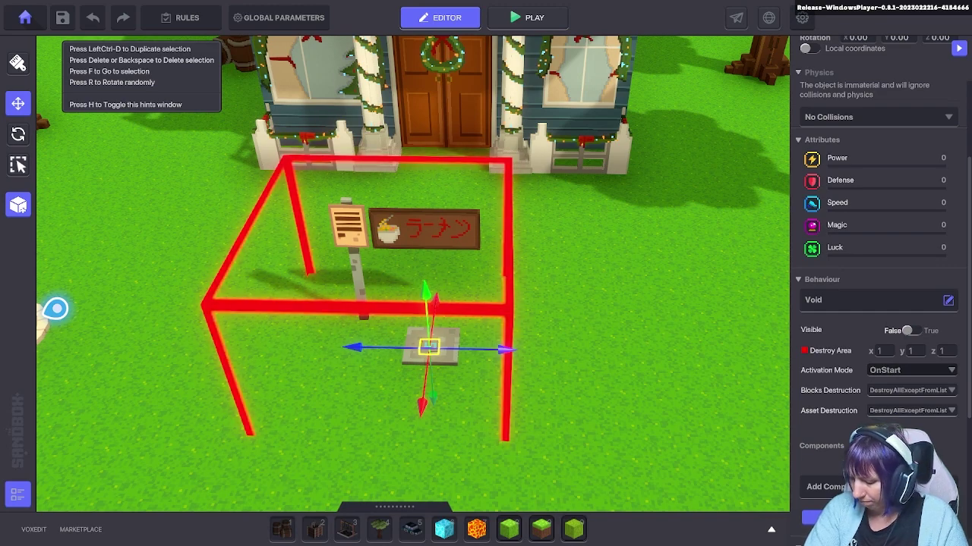
click(912, 371)
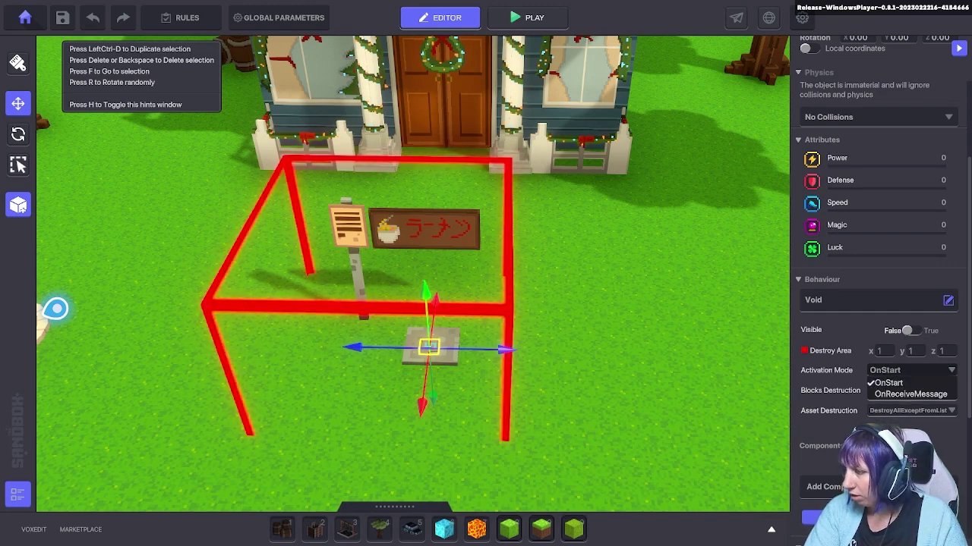
click(910, 395)
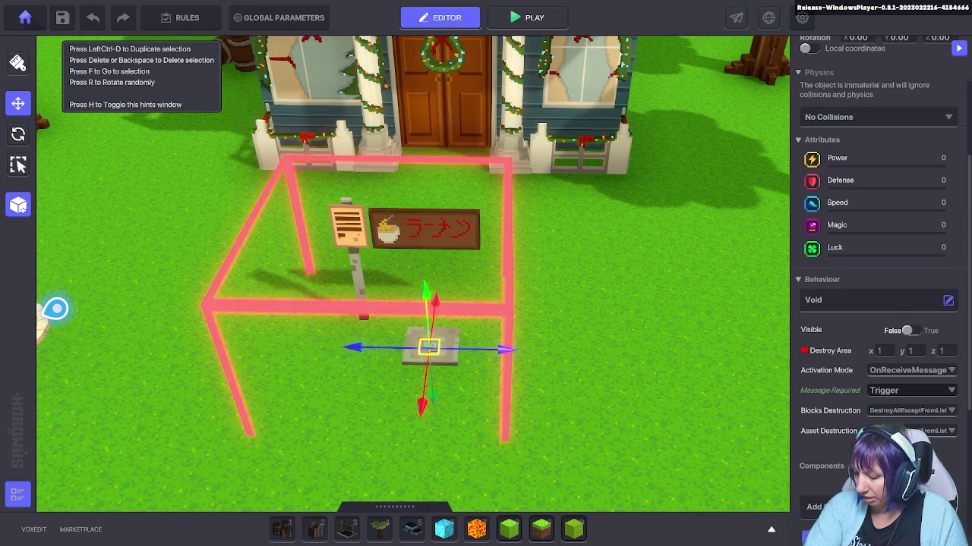
Set the Void's required message to "Avatar Teleported" and its blocks destruction to DontDestroy.
click(911, 390)
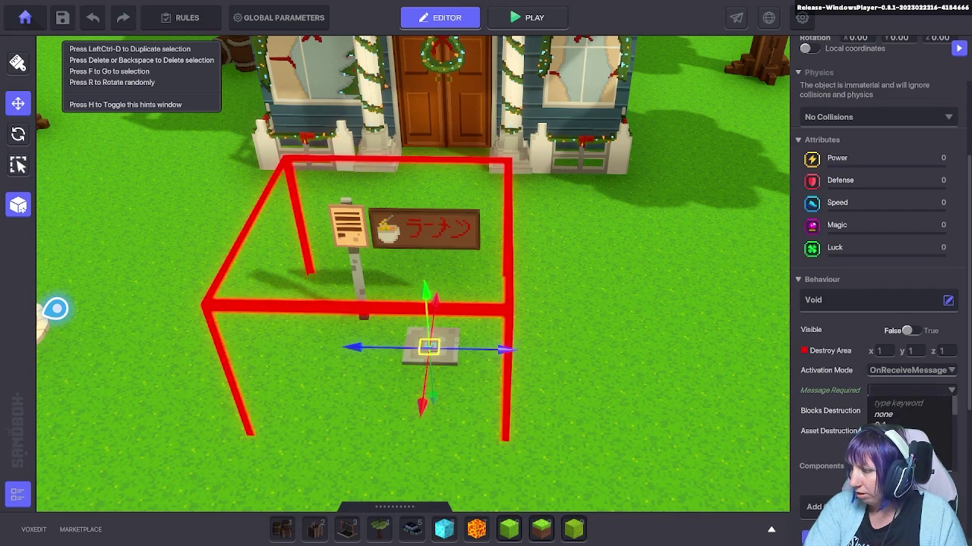
text(Ava)
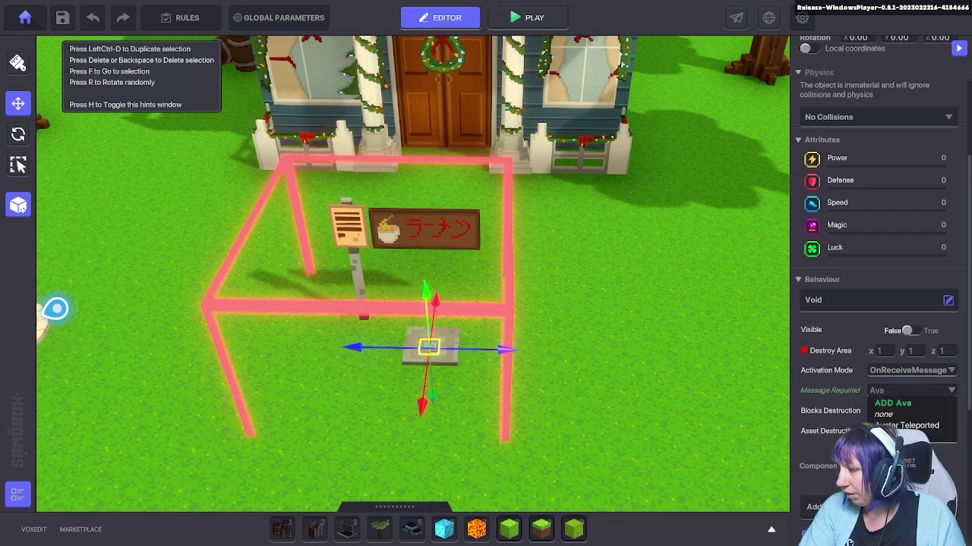
click(907, 426)
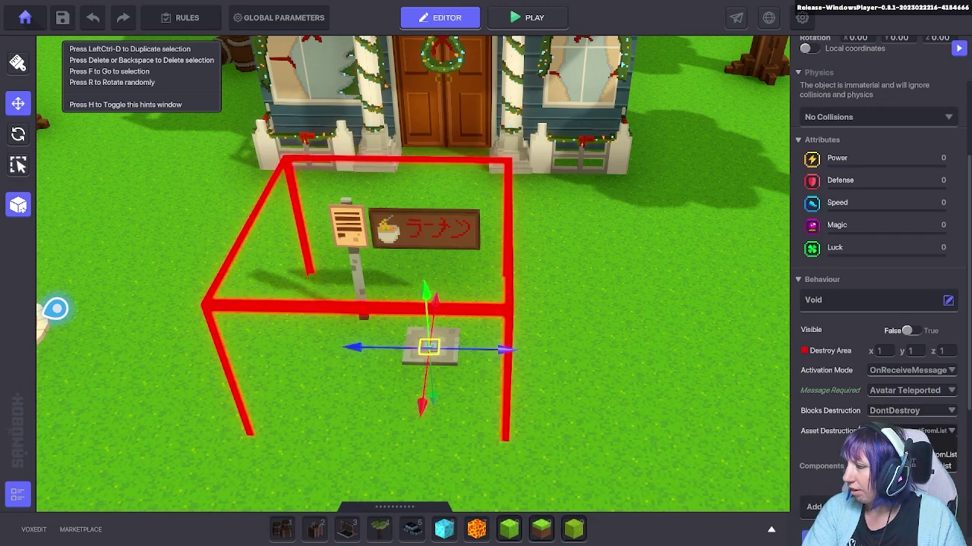
Set the Void's asset destruction to OnlyDestroyFromList and add Ornate Flagstone to its assets list.
scroll(913, 463, down, 2)
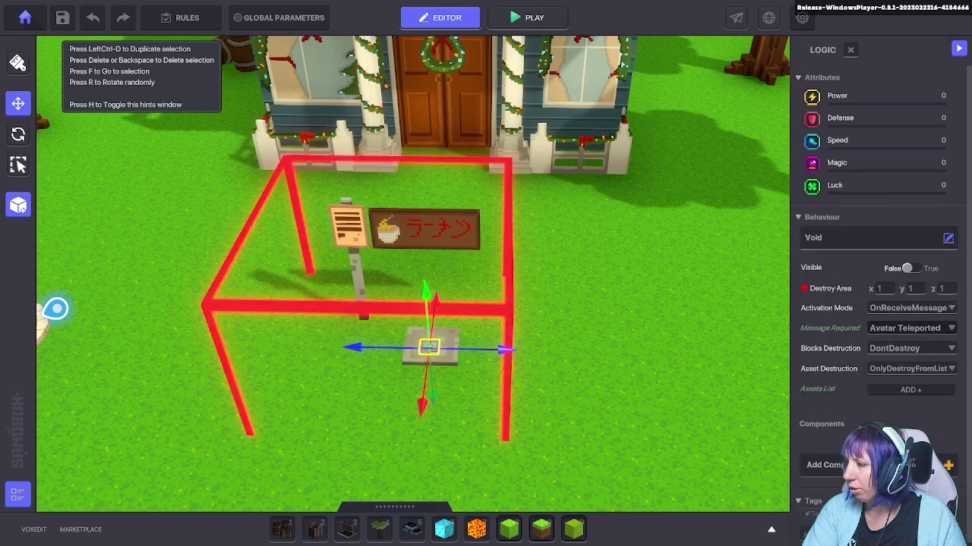
click(910, 390)
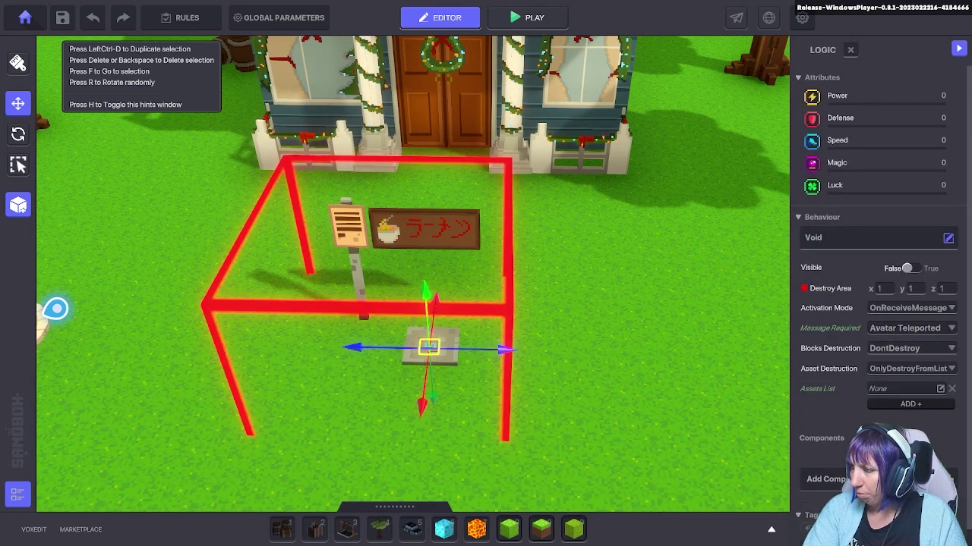
click(940, 388)
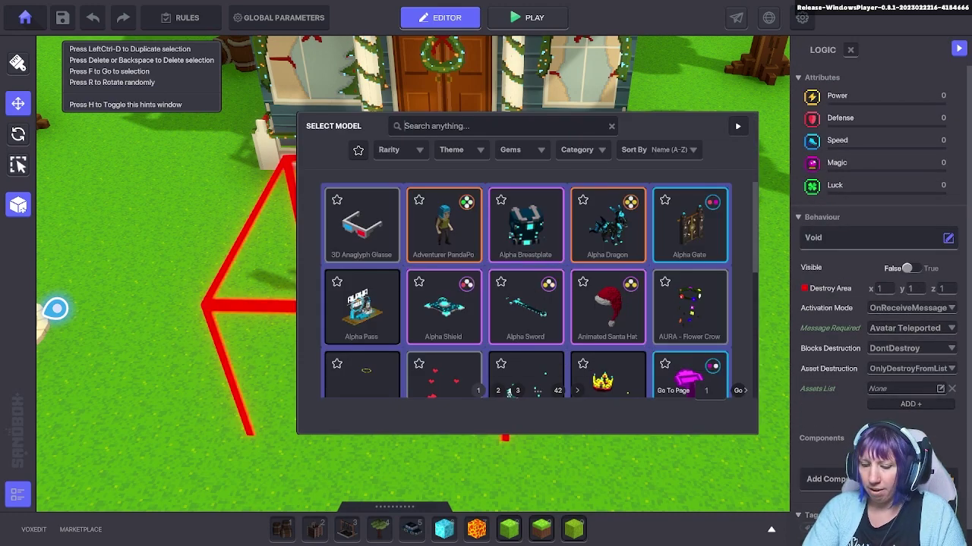
text(orna)
click(526, 226)
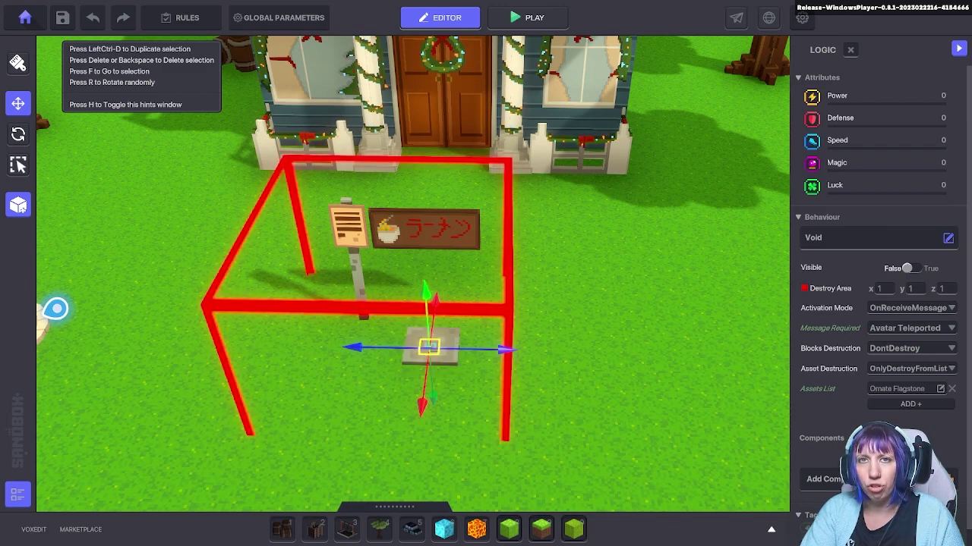
Select the notice post, ramen sign, tile and logic asset together in front of the house and duplicate them.
middle_drag(429, 347, 458, 324)
scroll(414, 274, down, 3)
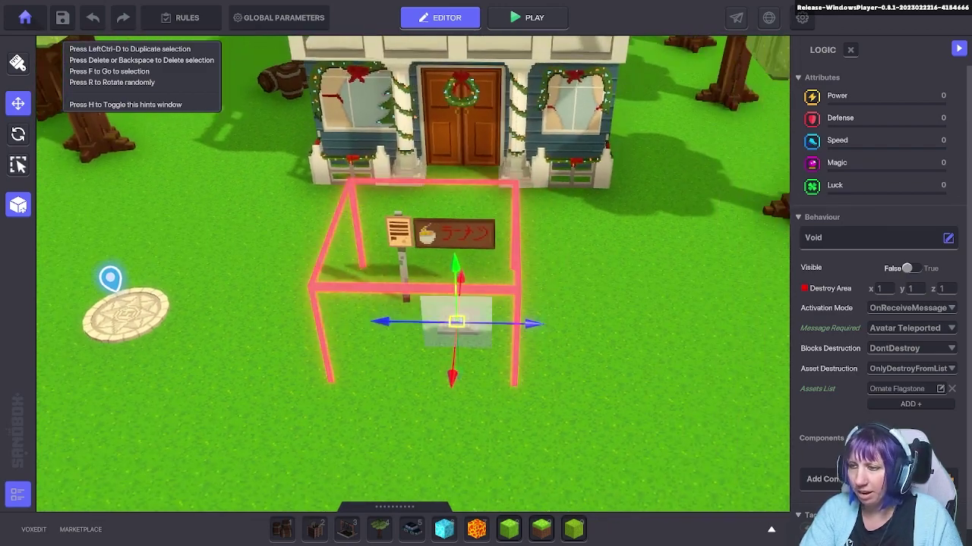
shift+click(463, 332)
scroll(461, 332, up, 1)
shift+click(462, 209)
shift+click(397, 262)
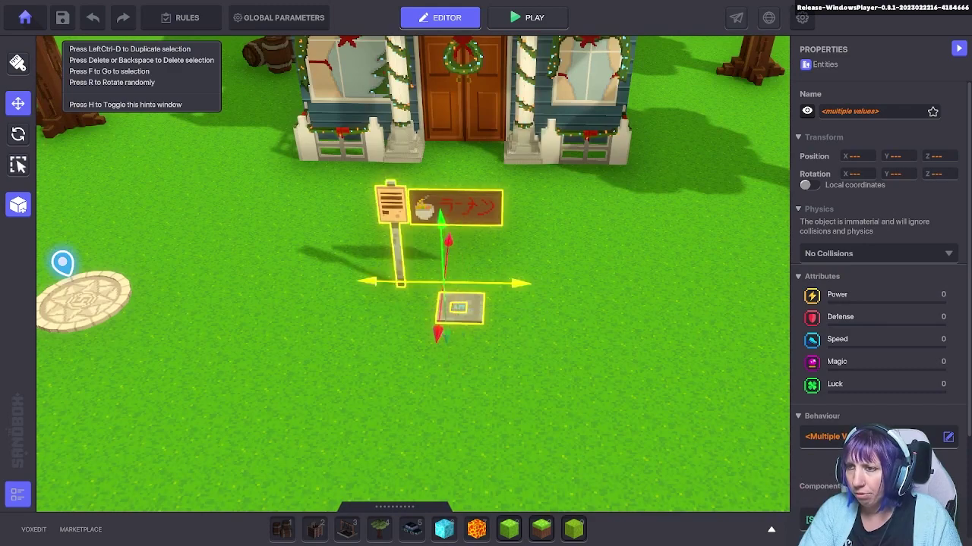
scroll(414, 281, down, 3)
key(ctrl+d)
Move the duplicated set well away from the house, past the round flagstone, towards the brick room.
scroll(413, 280, down, 2)
middle_drag(414, 296, 619, 259)
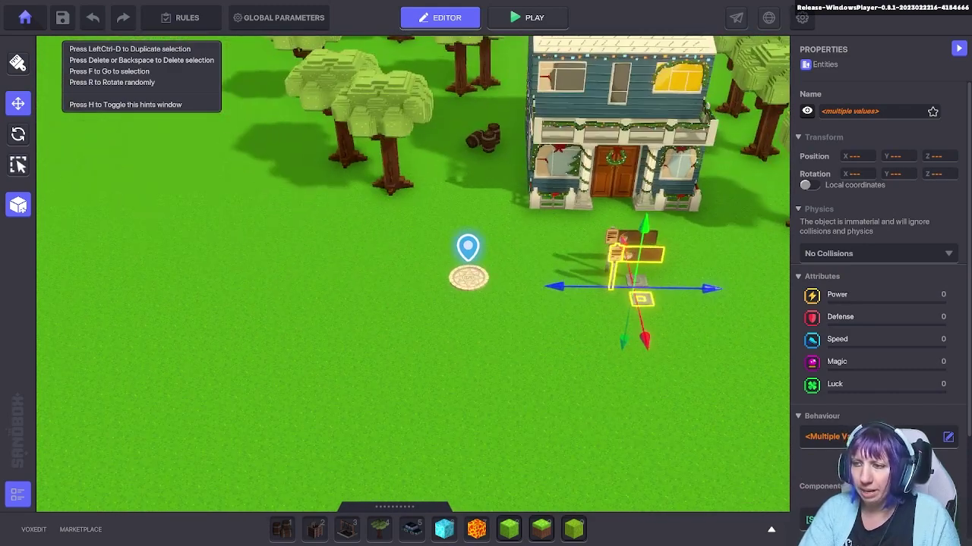
key(s)
key(Escape)
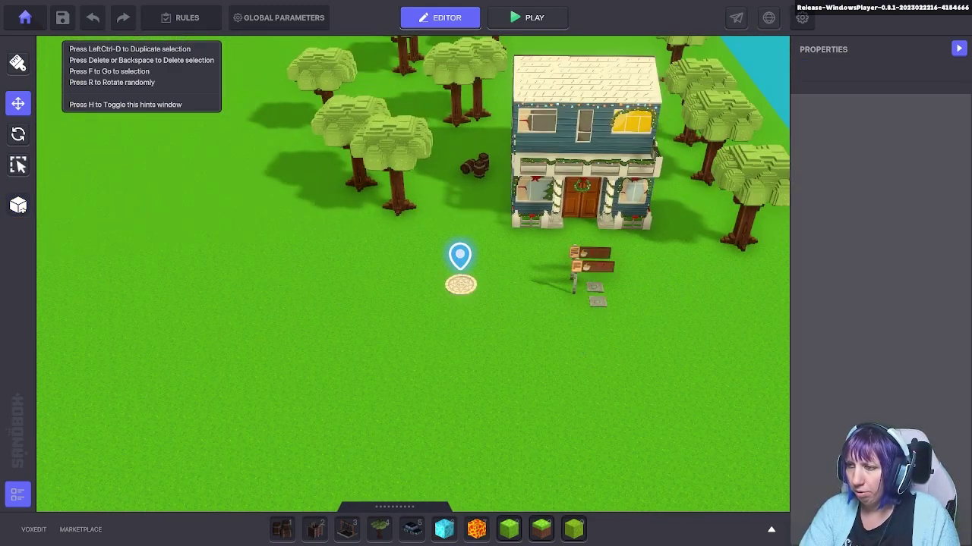
key(ctrl+z)
drag(518, 292, 90, 286)
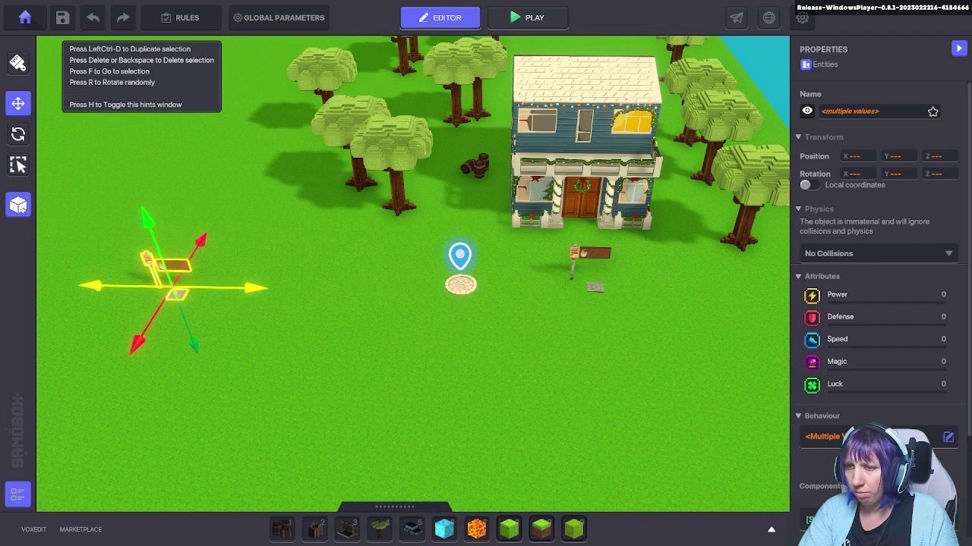
Bring the duplicated set to the brick room's interior door and rotate it to face into the room.
middle_drag(90, 286, 414, 277)
key(a)
key(s)
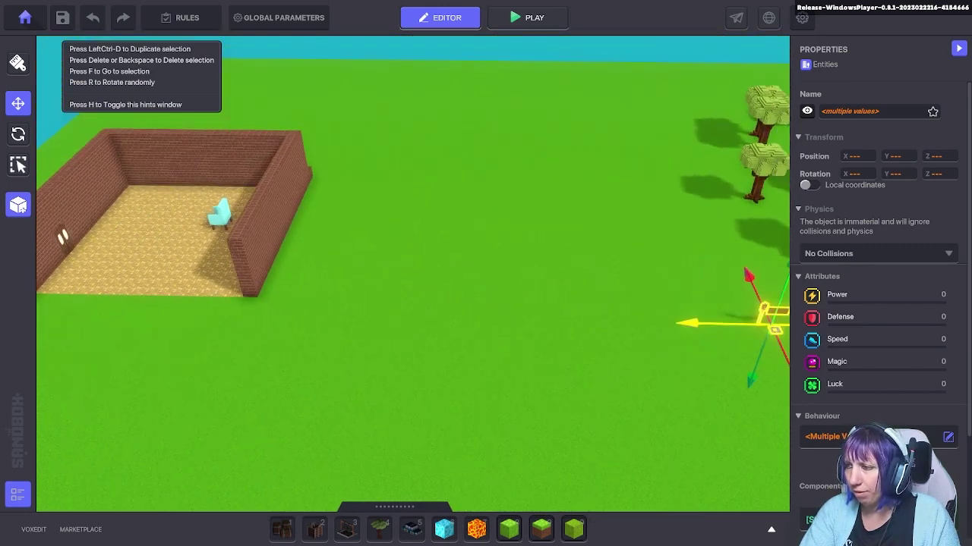
drag(691, 323, 52, 315)
middle_drag(52, 316, 248, 325)
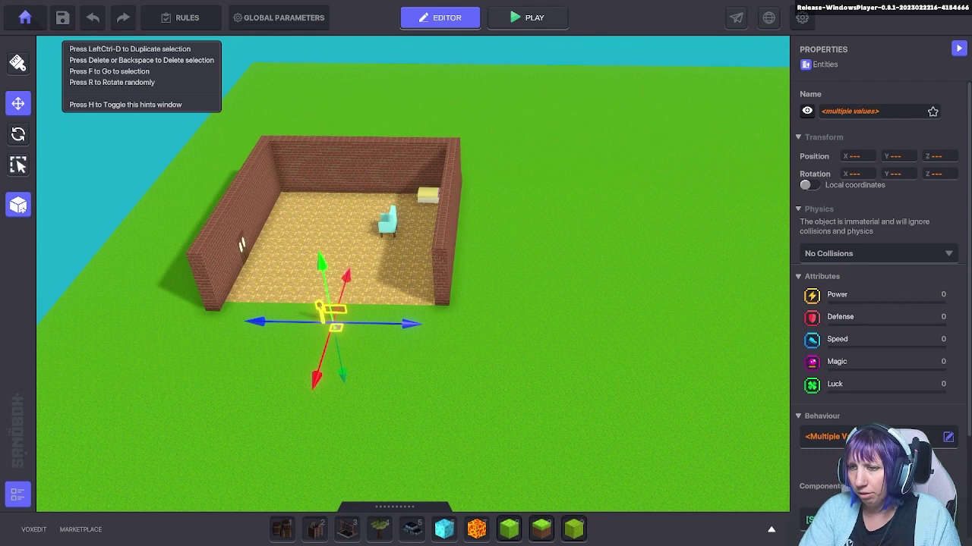
drag(247, 322, 195, 321)
key(r)
key(r)
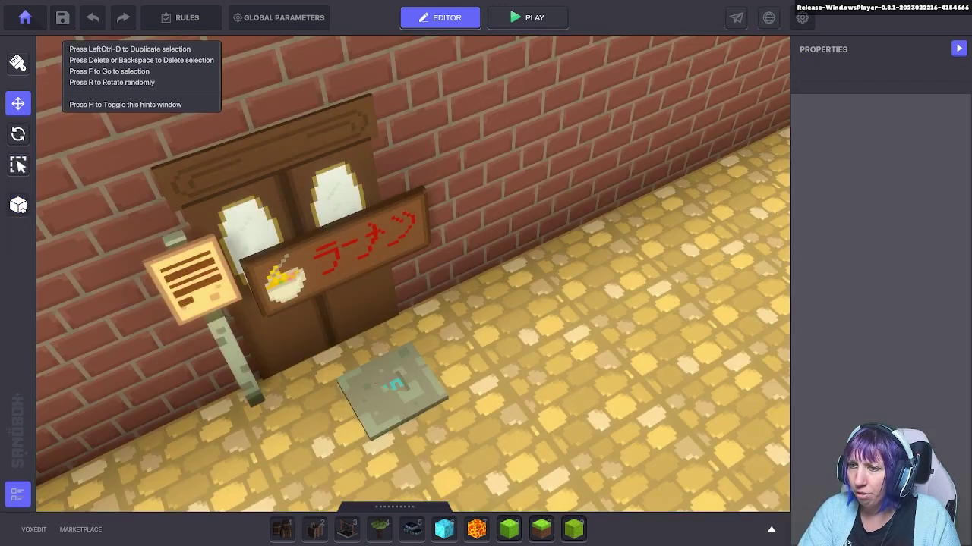
Set the interior post's question to "Do you want to leave", with answers "I want to leave" and "No house is warm".
click(192, 281)
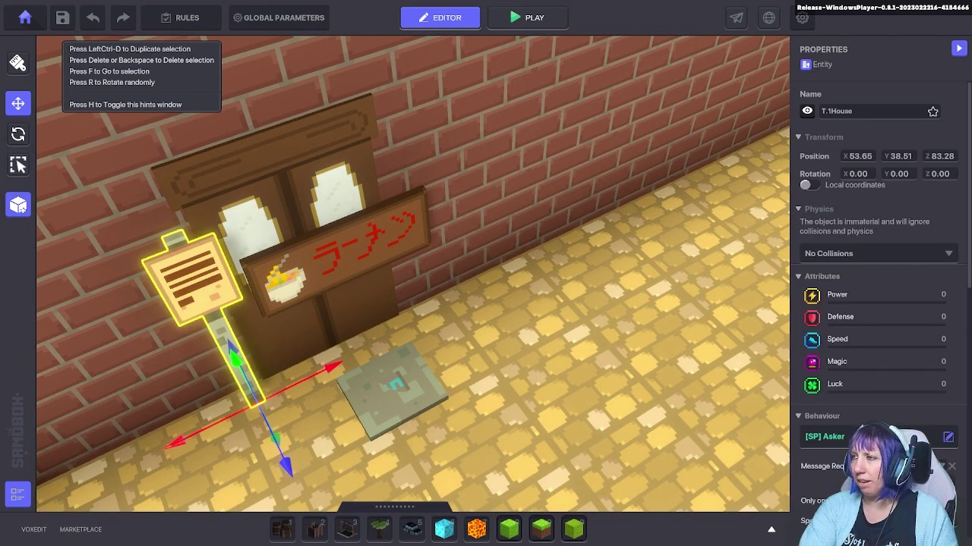
scroll(873, 326, down, 6)
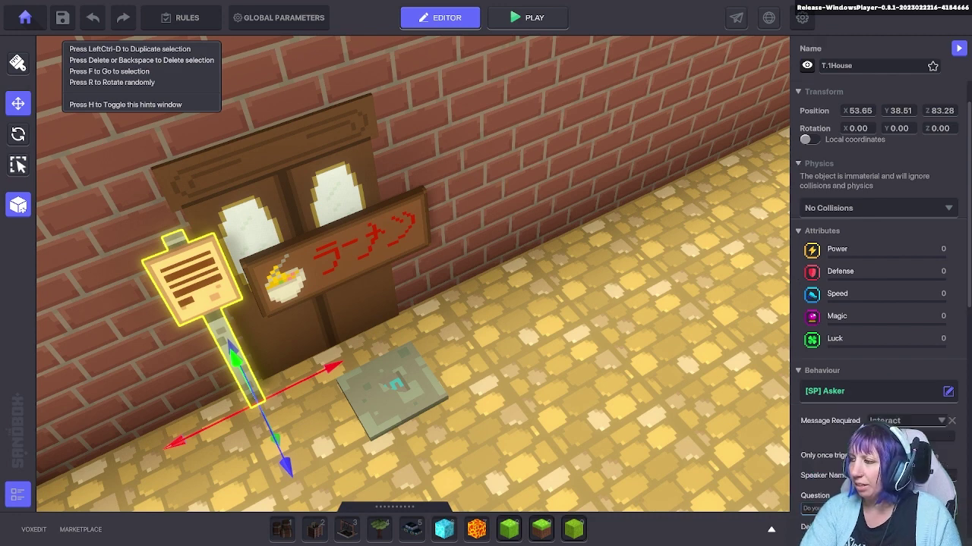
click(862, 281)
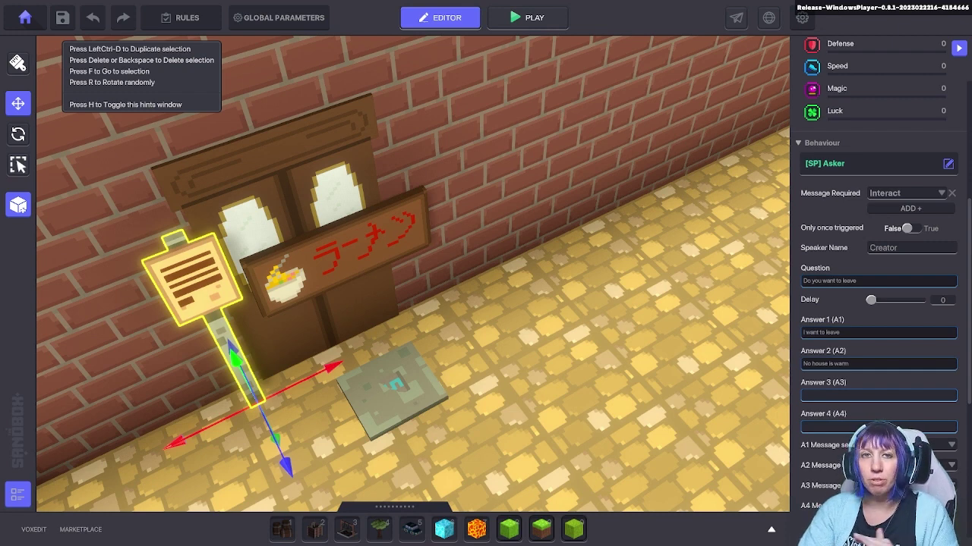
In the interior ramen sign's logic, change the Asset Spawner's required message to "House".
click(340, 254)
scroll(878, 288, down, 2)
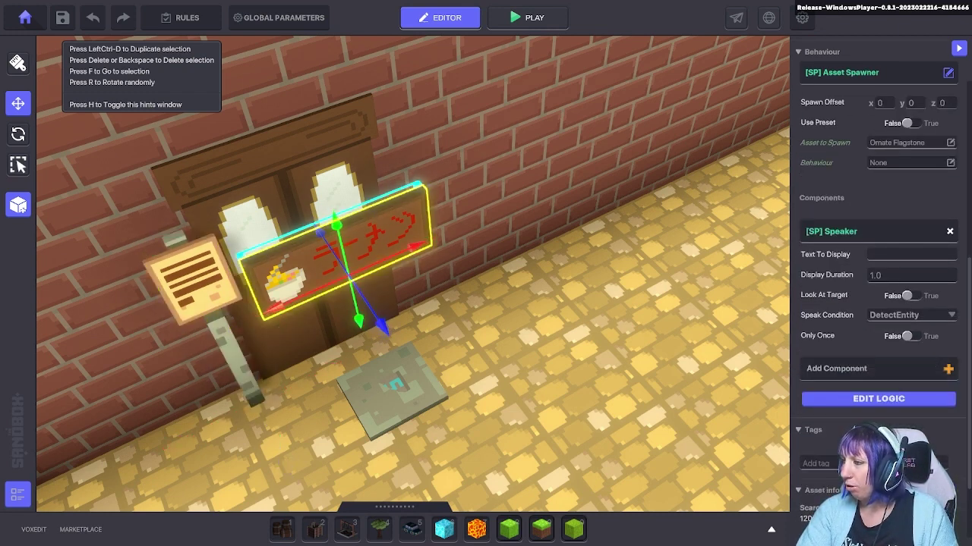
click(878, 400)
scroll(878, 341, down, 3)
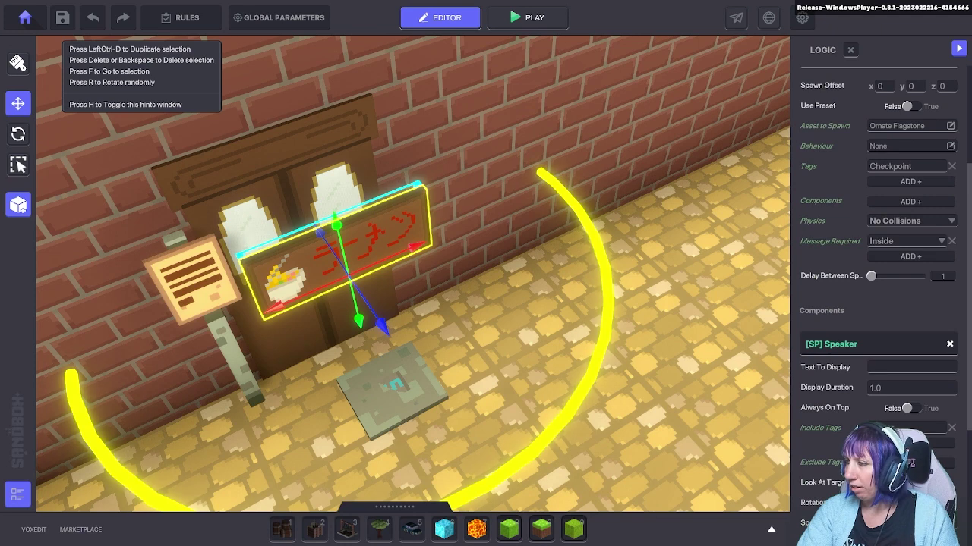
scroll(878, 304, down, 3)
scroll(878, 304, up, 6)
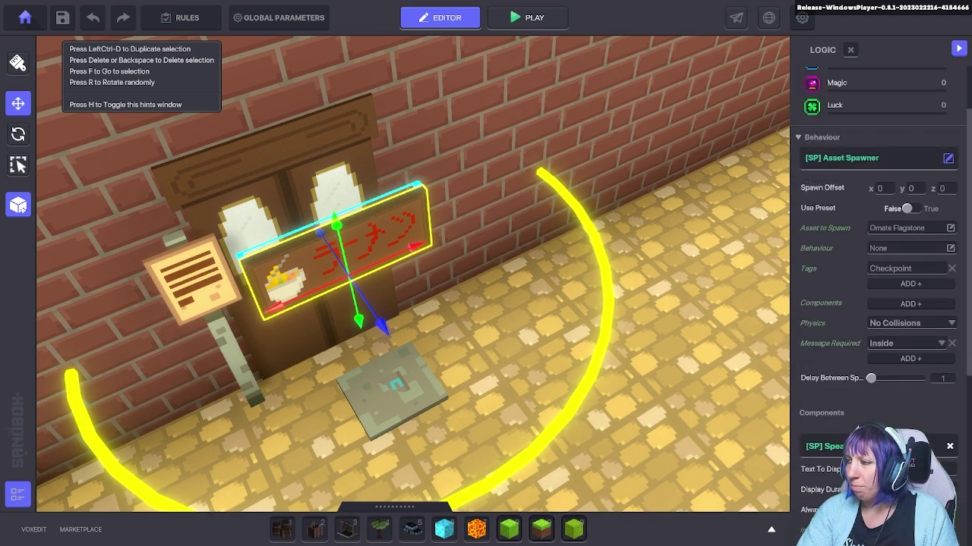
click(906, 344)
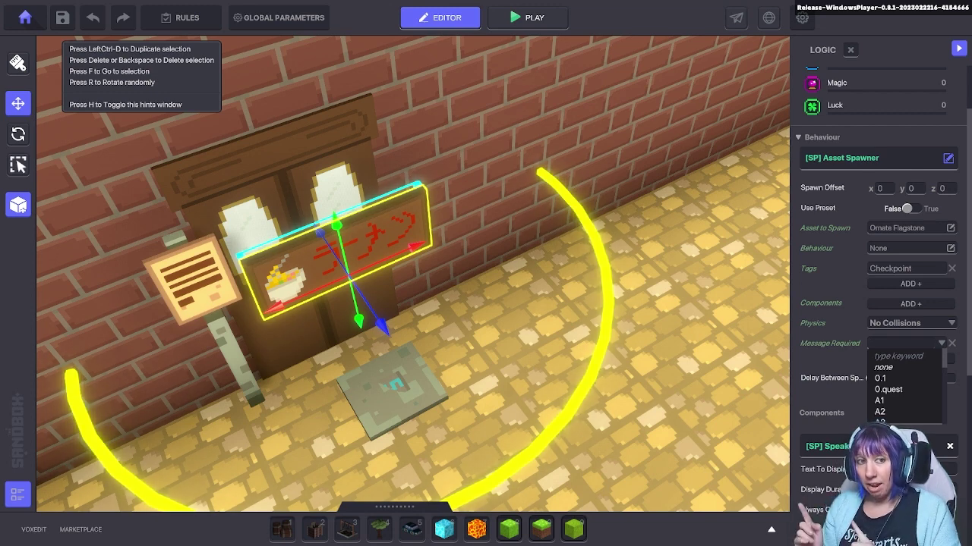
text(House)
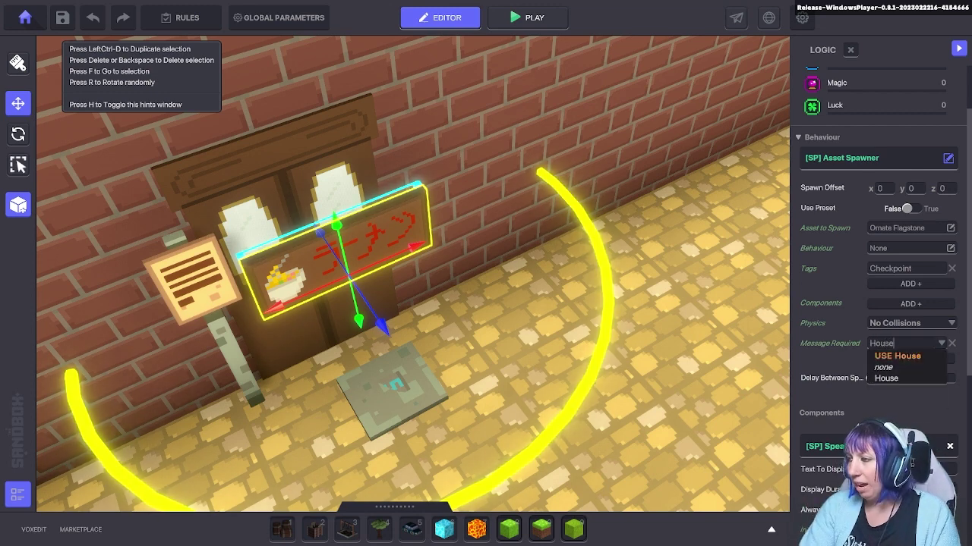
key(Return)
Hide the teleport assets beside the brick room's interior door, including the ramen sign T2.House.
key(f)
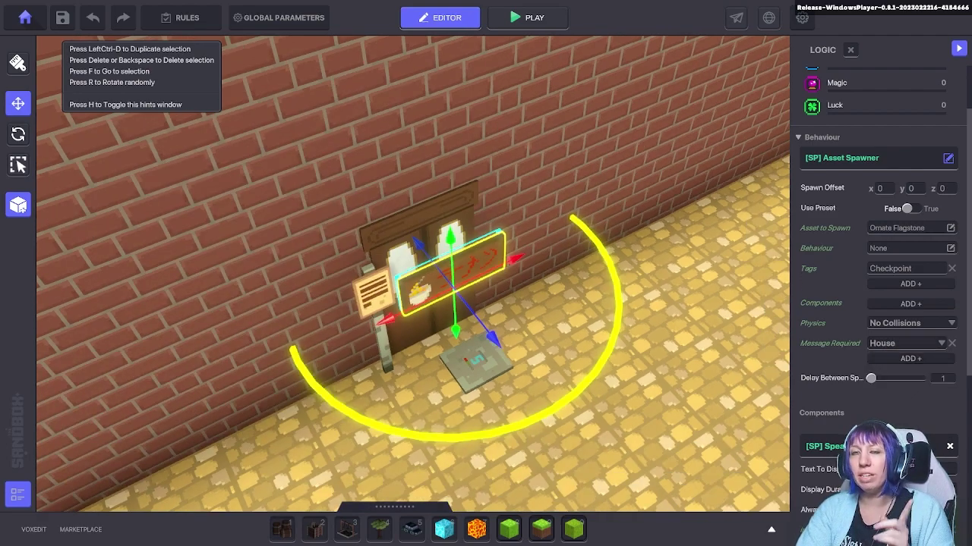
right_drag(455, 274, 652, 284)
key(s)
right_drag(413, 273, 531, 273)
key(d)
key(a)
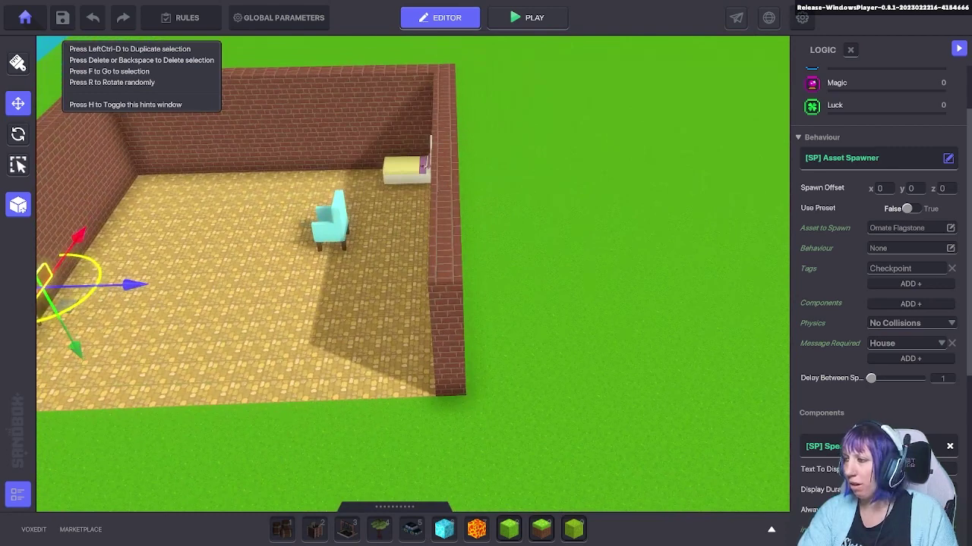
key(d)
key(a)
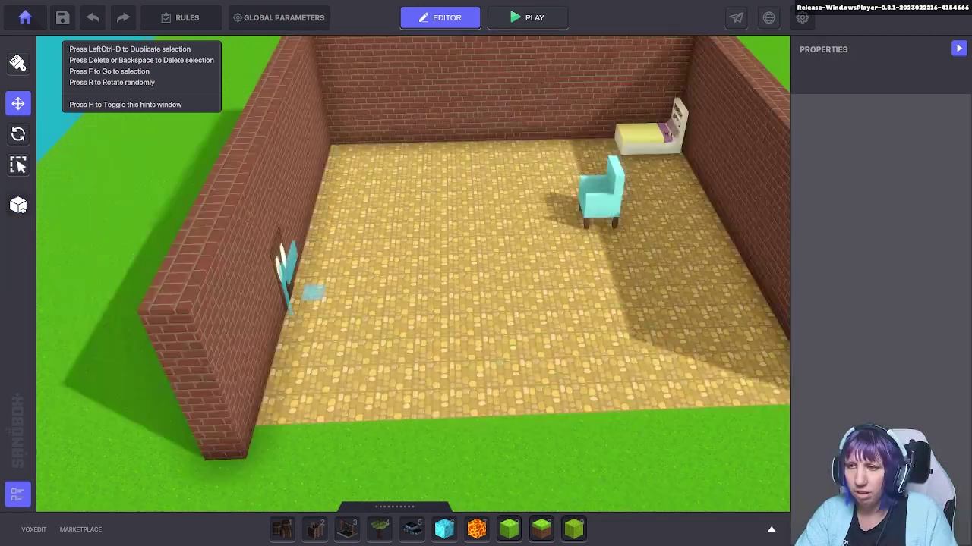
click(292, 263)
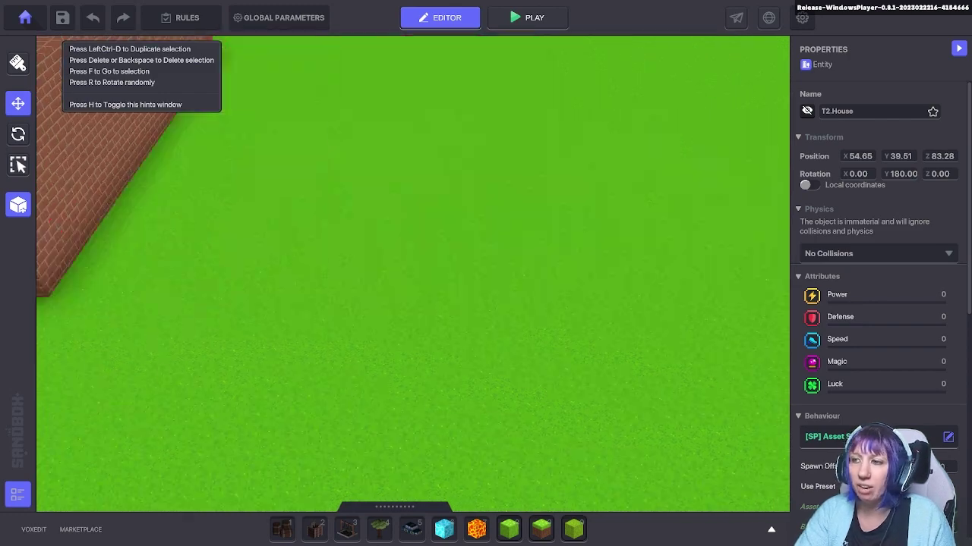
Playtest the experience and run the avatar onto the round flagstone checkpoint near the house.
key(d)
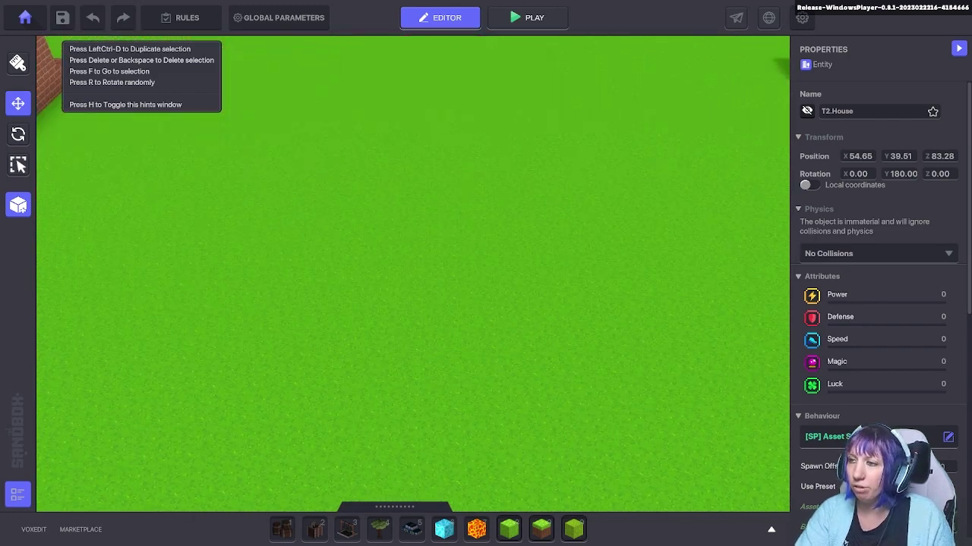
key(ctrl+p)
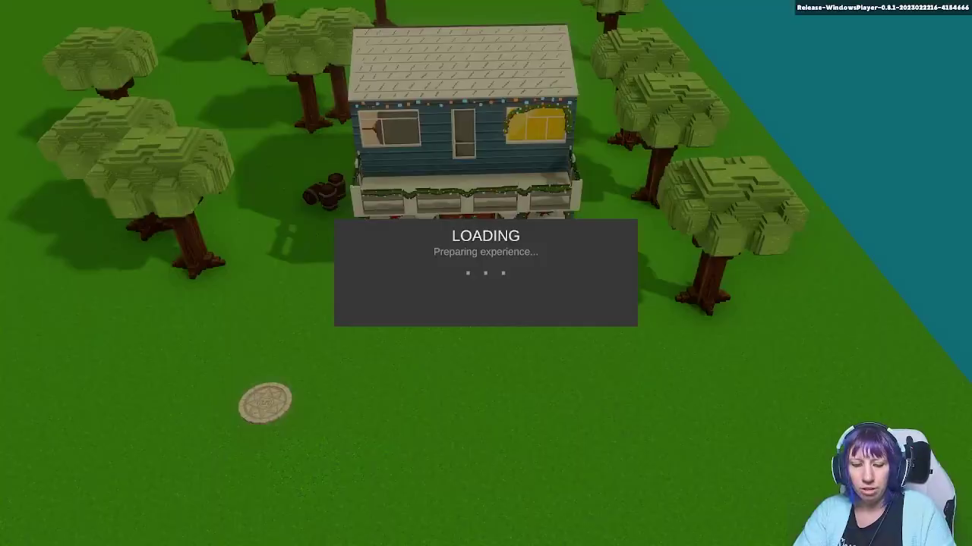
key(d)
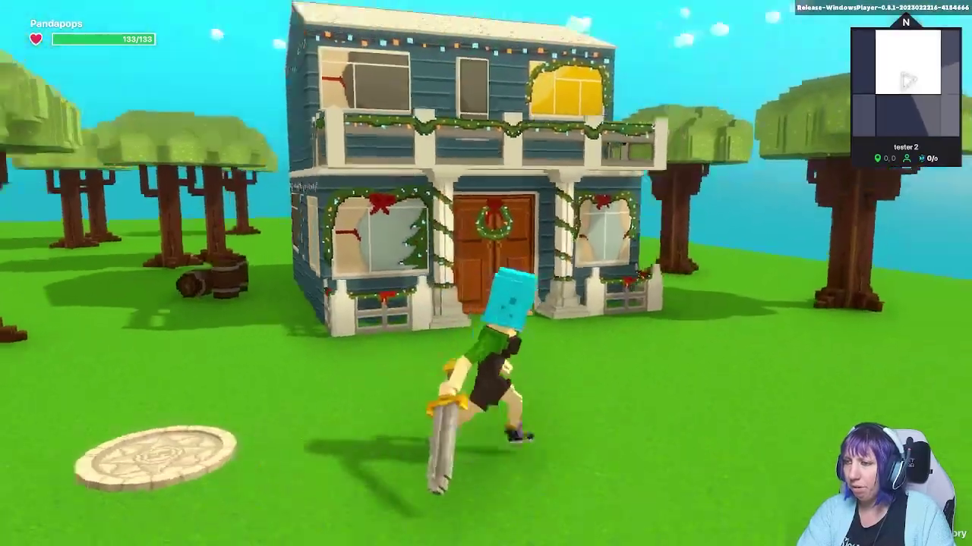
key(w)
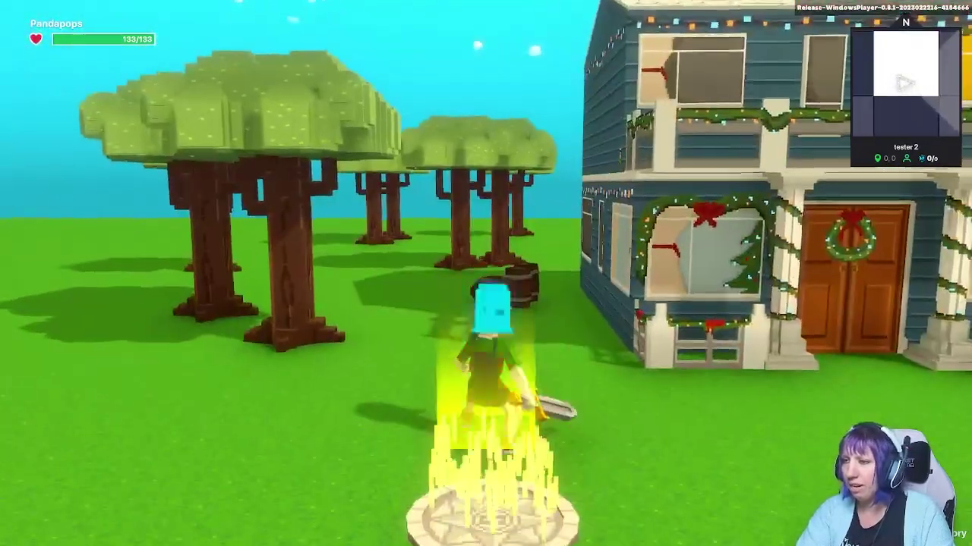
End the playtest and return to editing at the house's front entrance.
key(w)
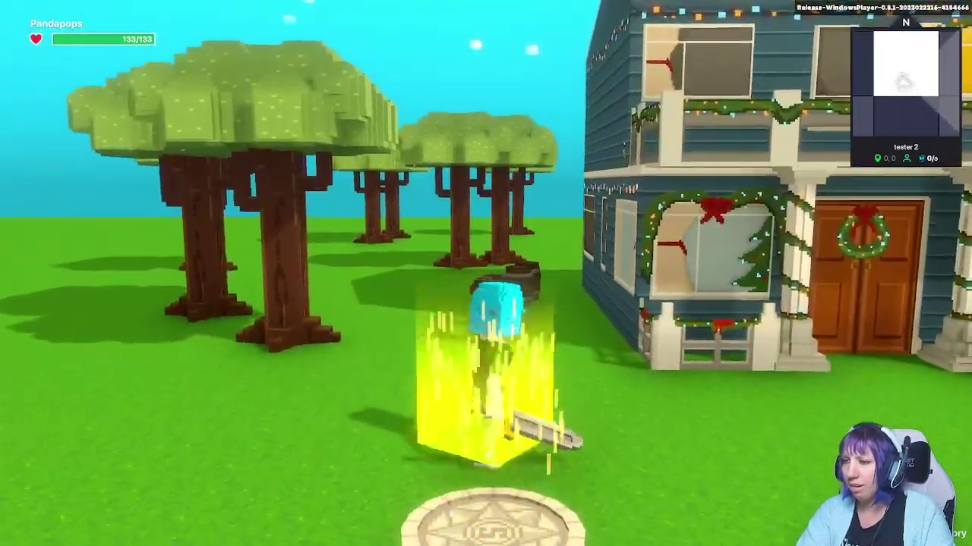
key(ctrl+p)
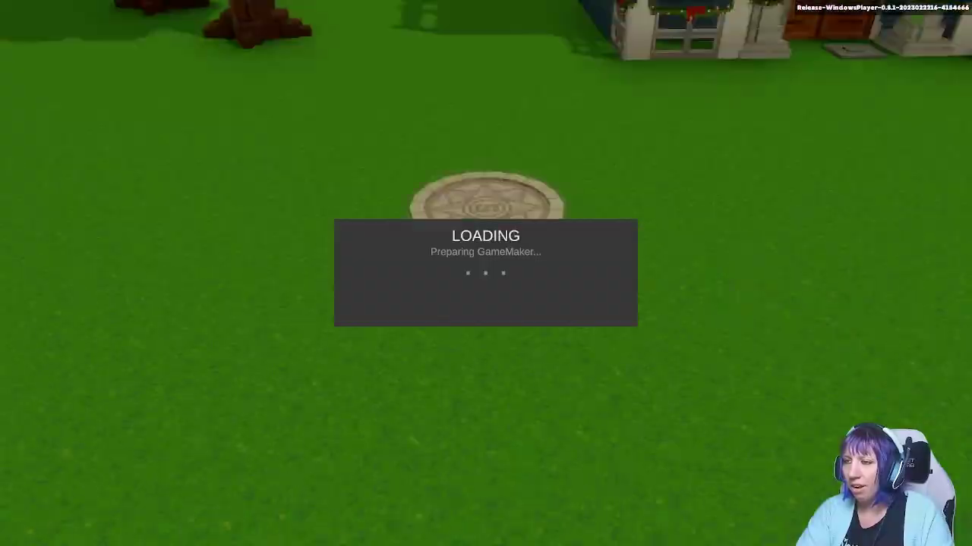
scroll(475, 277, up, 5)
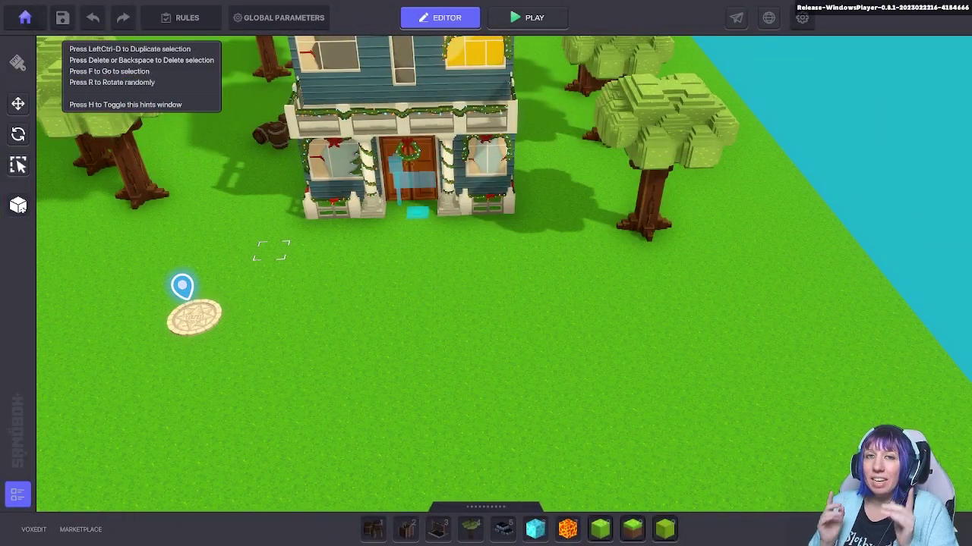
scroll(334, 262, up, 4)
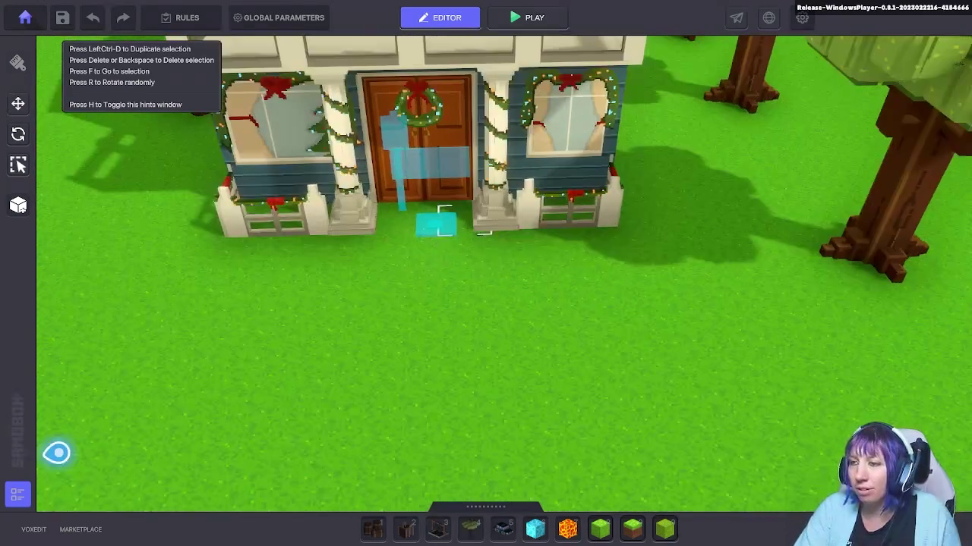
Examine the t3.house tile's Speaker logic at the front door, including its include and exclude tags and detection settings.
click(437, 225)
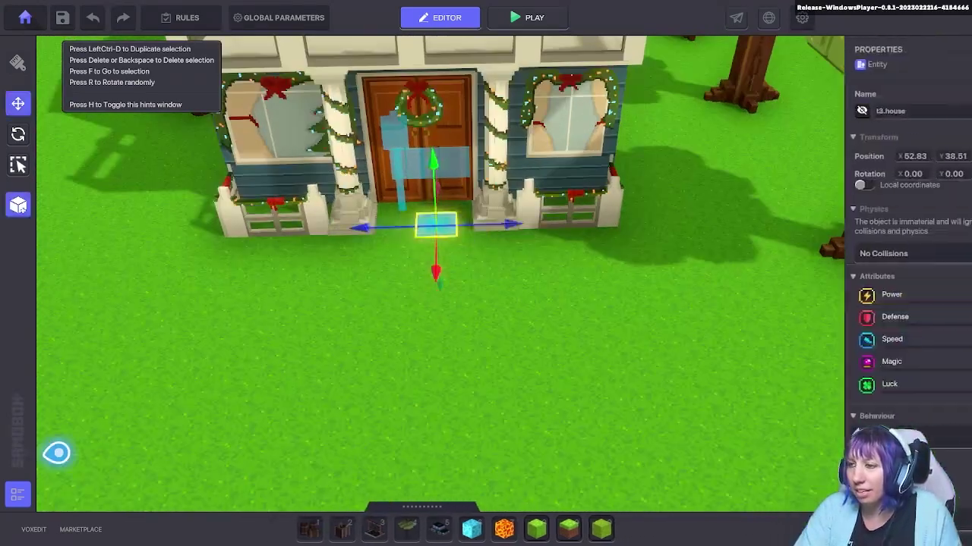
scroll(564, 290, up, 4)
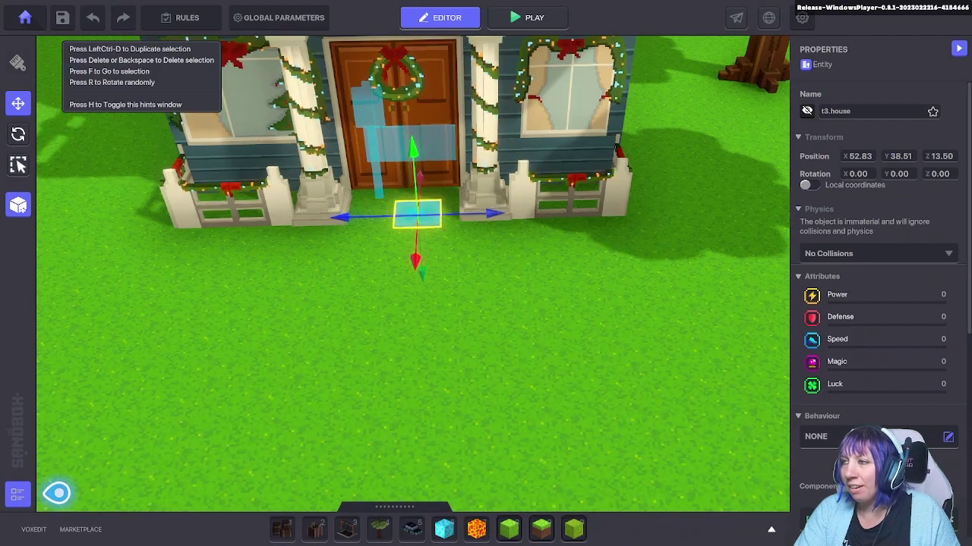
middle_drag(564, 290, 598, 438)
scroll(832, 407, down, 3)
scroll(827, 409, down, 2)
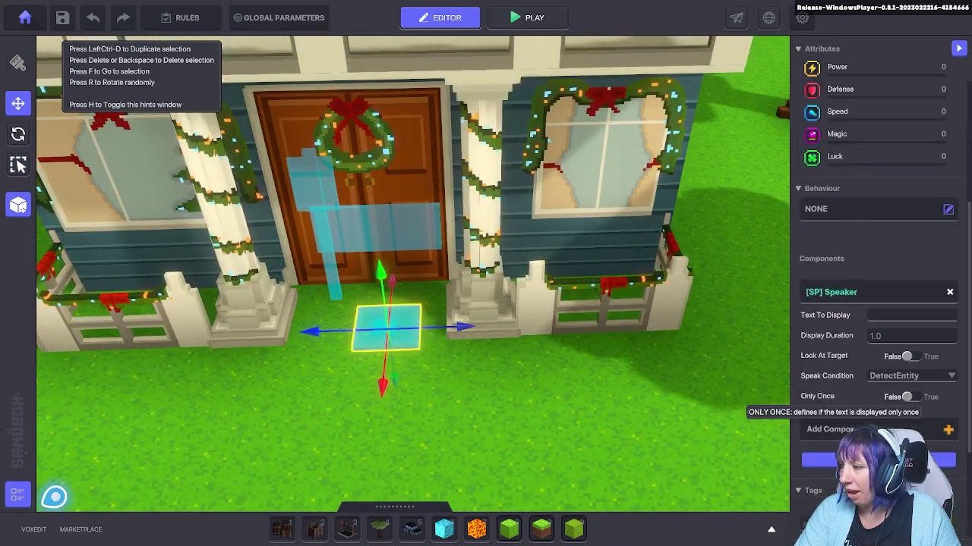
scroll(857, 326, down, 3)
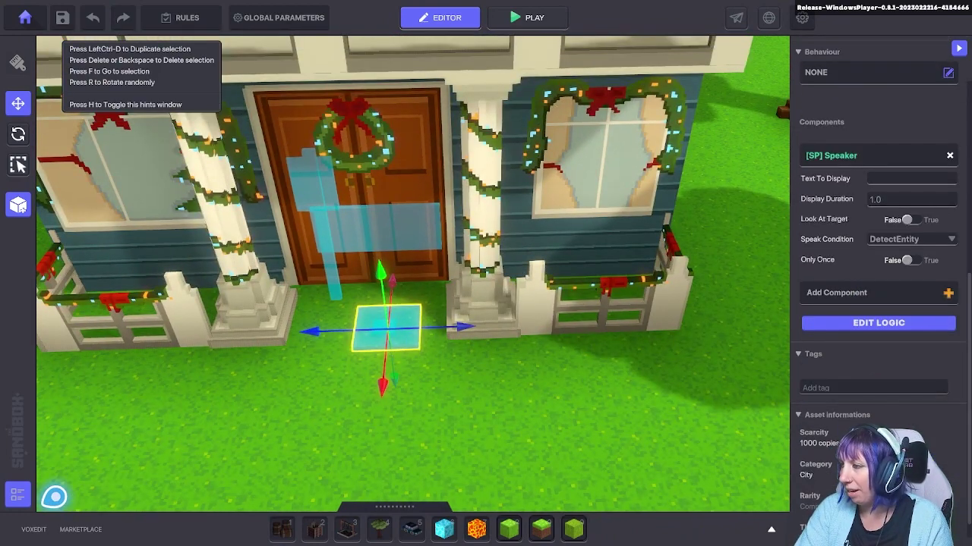
click(878, 323)
scroll(857, 327, down, 1)
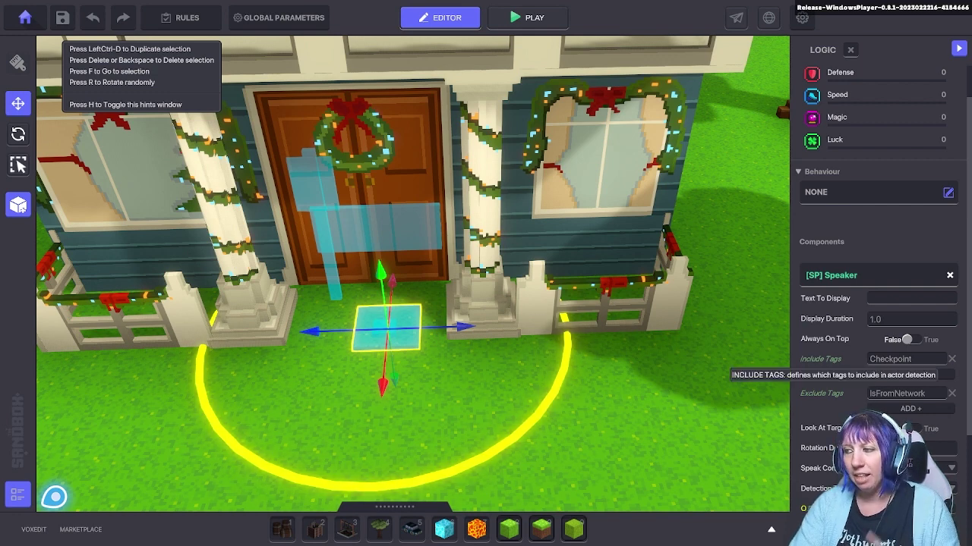
scroll(835, 360, down, 2)
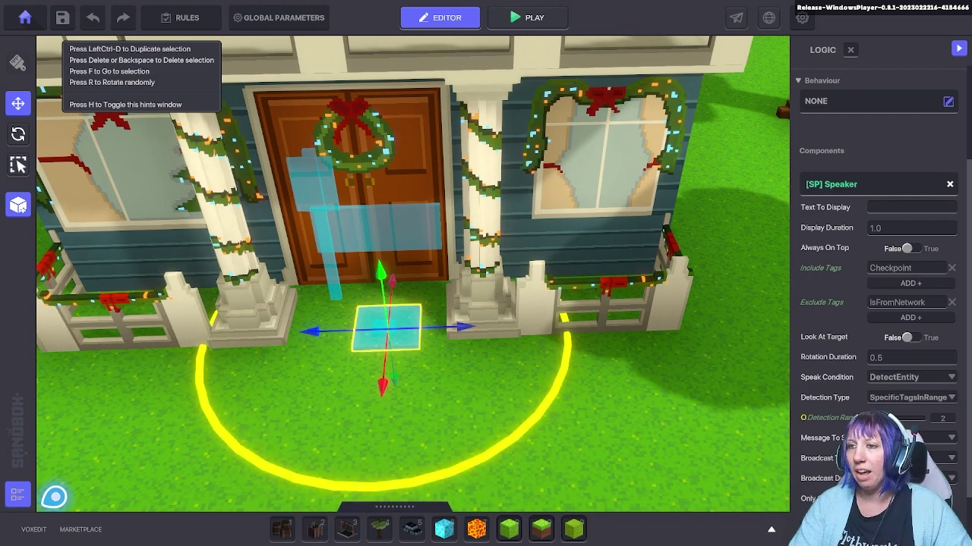
Review the exterior post's Asker behaviour: required message, question, answers and the message sent for each answer.
click(311, 184)
scroll(774, 315, down, 2)
scroll(828, 319, down, 4)
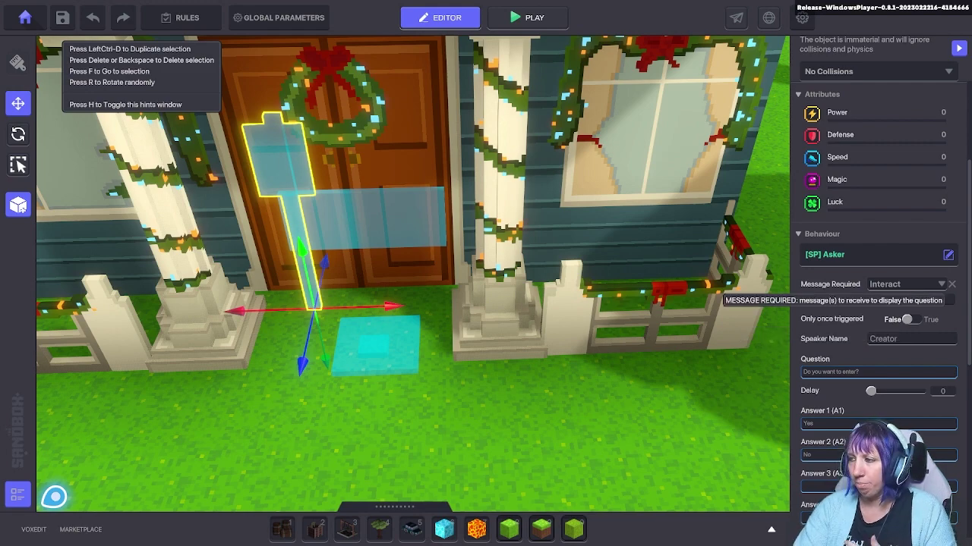
scroll(832, 303, down, 1)
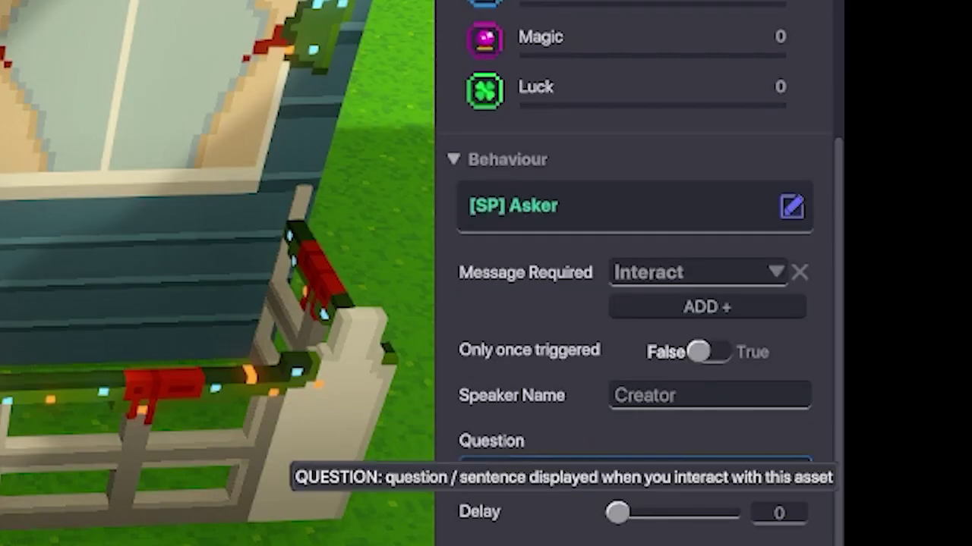
scroll(833, 311, down, 1)
scroll(634, 304, down, 3)
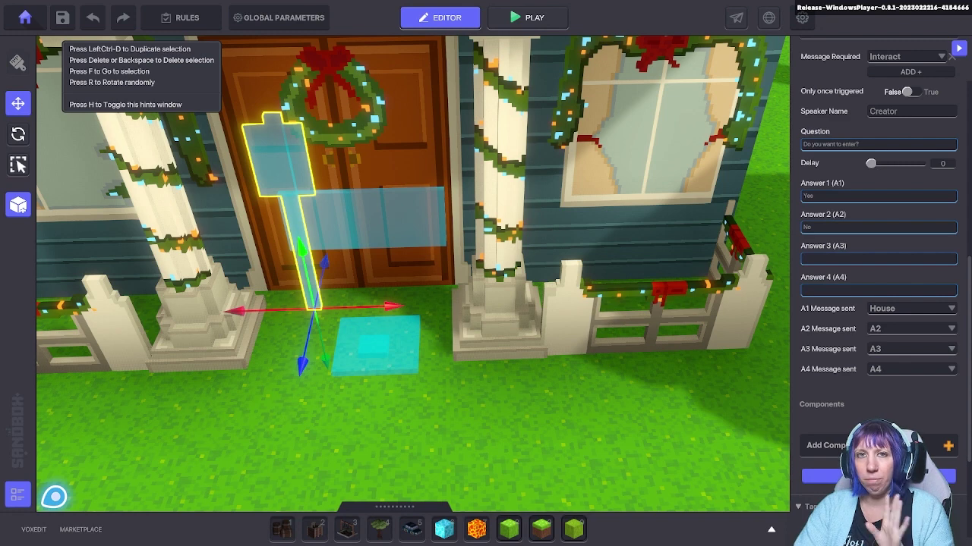
Review the exterior ramen sign's Asset Spawner logic and its Speaker component's tags, detection and broadcast settings.
click(376, 218)
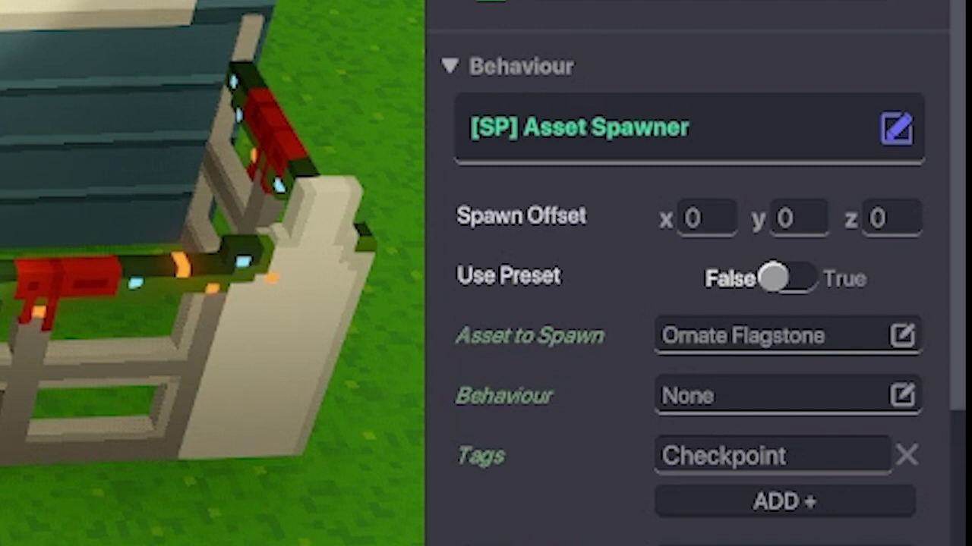
scroll(486, 470, down, 2)
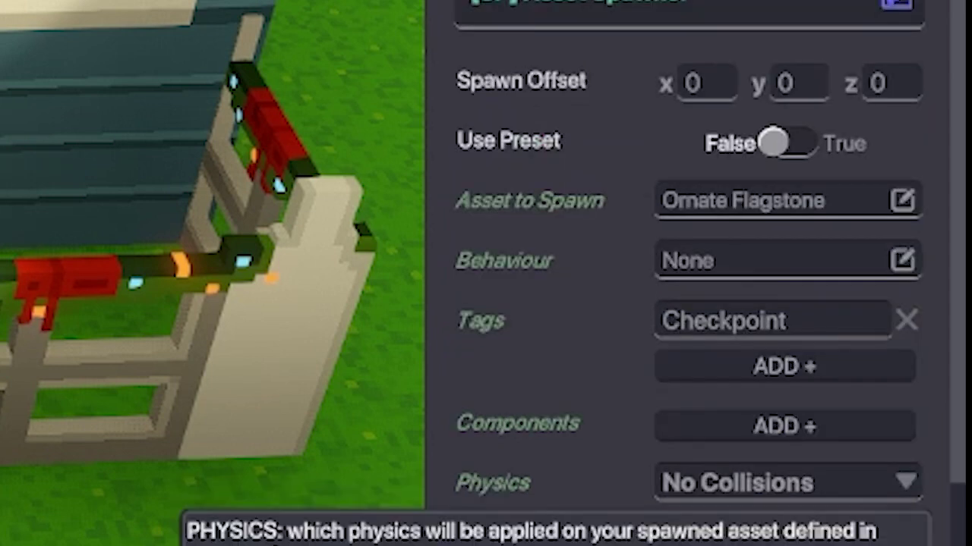
scroll(494, 478, down, 2)
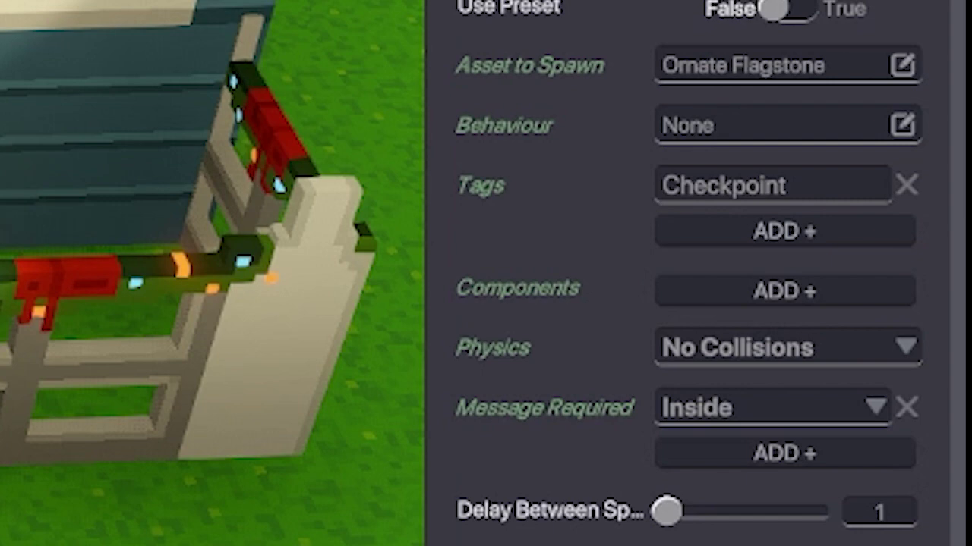
scroll(554, 448, down, 3)
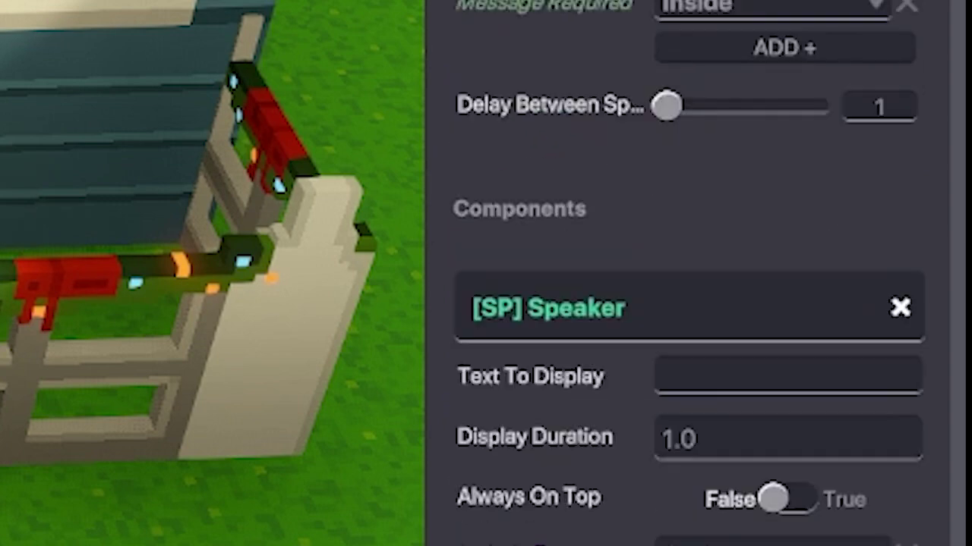
scroll(555, 448, down, 1)
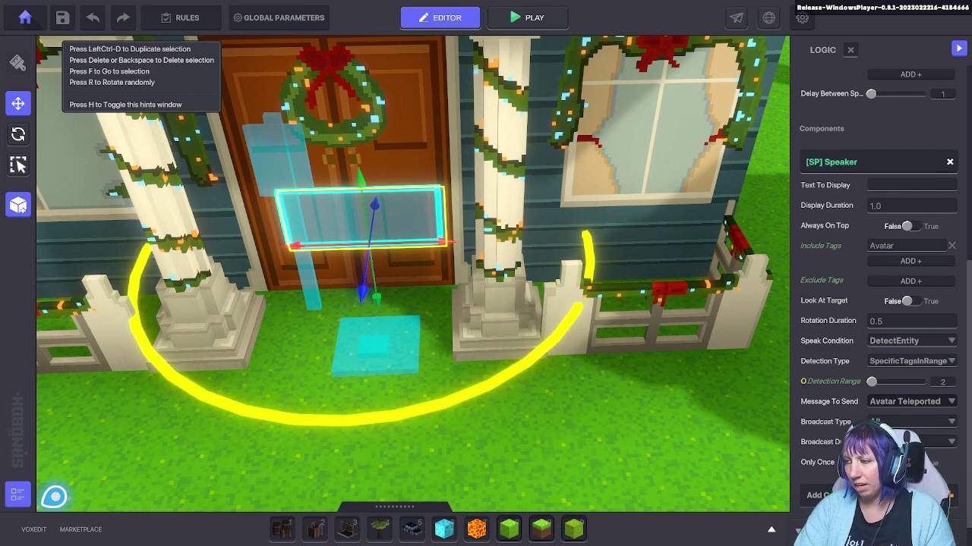
scroll(876, 304, down, 1)
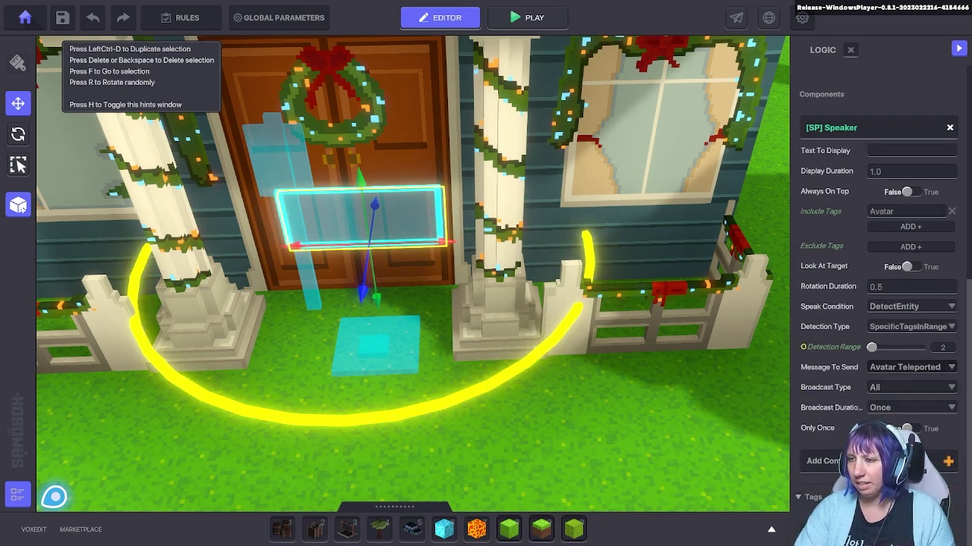
Recheck the larger front-door tile's Speaker logic, covering its tags, detection range and message to send.
click(375, 346)
scroll(827, 319, down, 5)
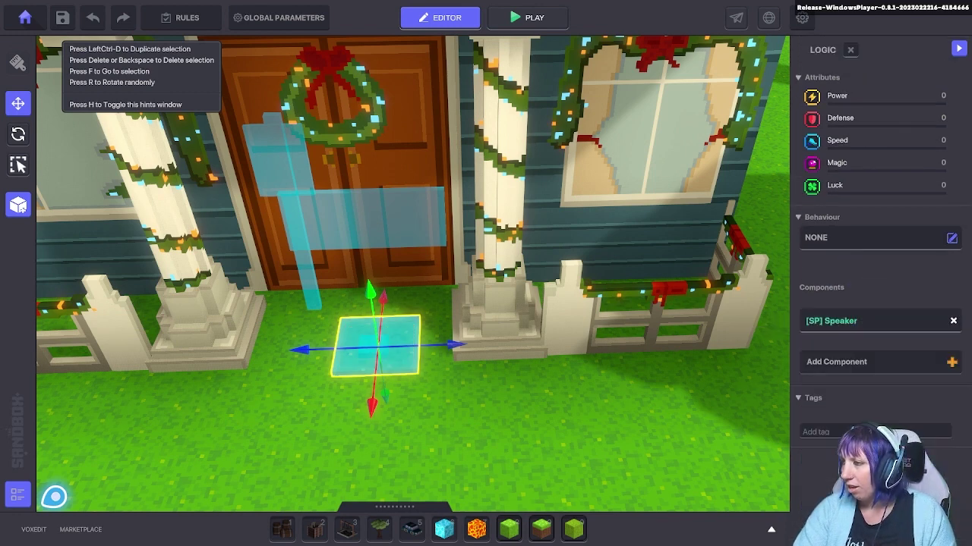
scroll(827, 383, down, 3)
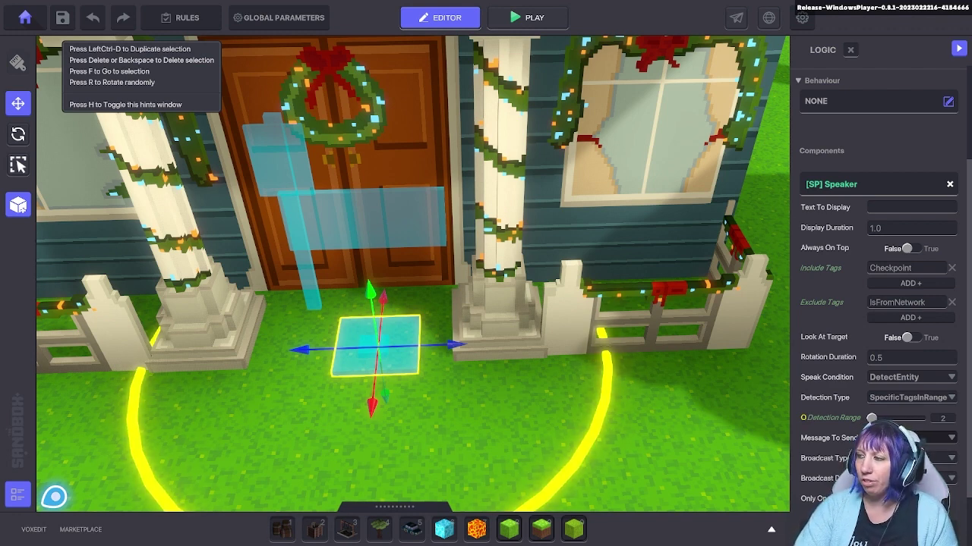
scroll(835, 353, down, 2)
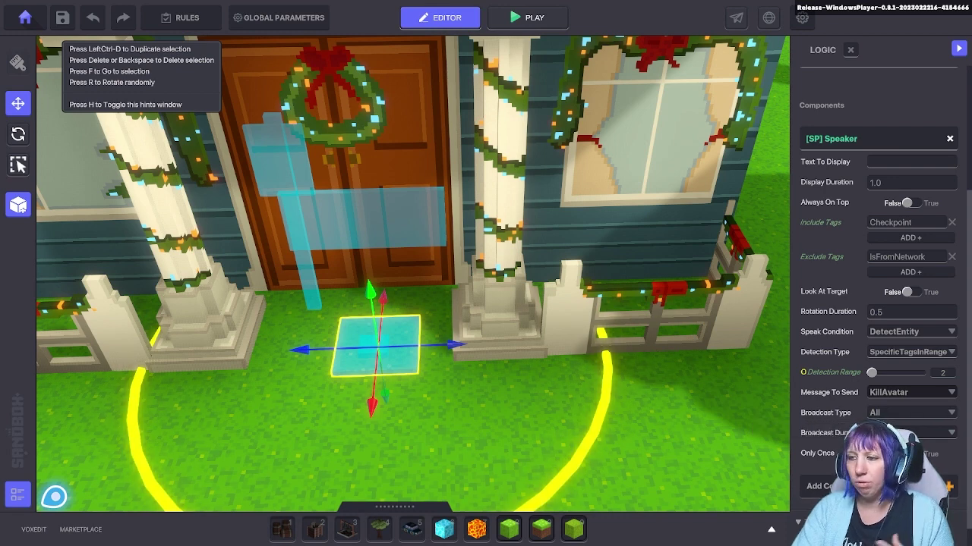
Inspect the small front-door tile's Void behaviour: destroy area, activation mode, required message and asset destruction options.
key(Escape)
click(374, 346)
scroll(877, 304, down, 2)
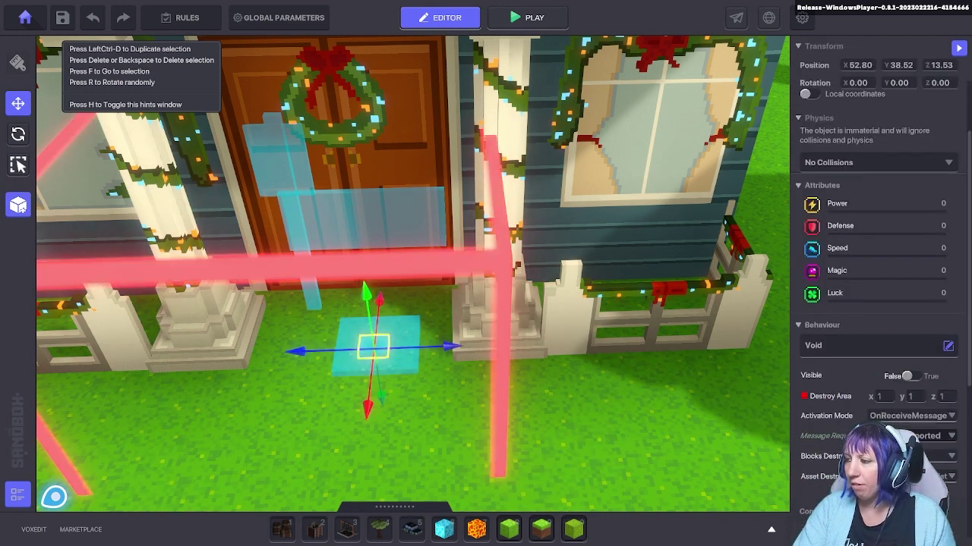
scroll(881, 266, down, 1)
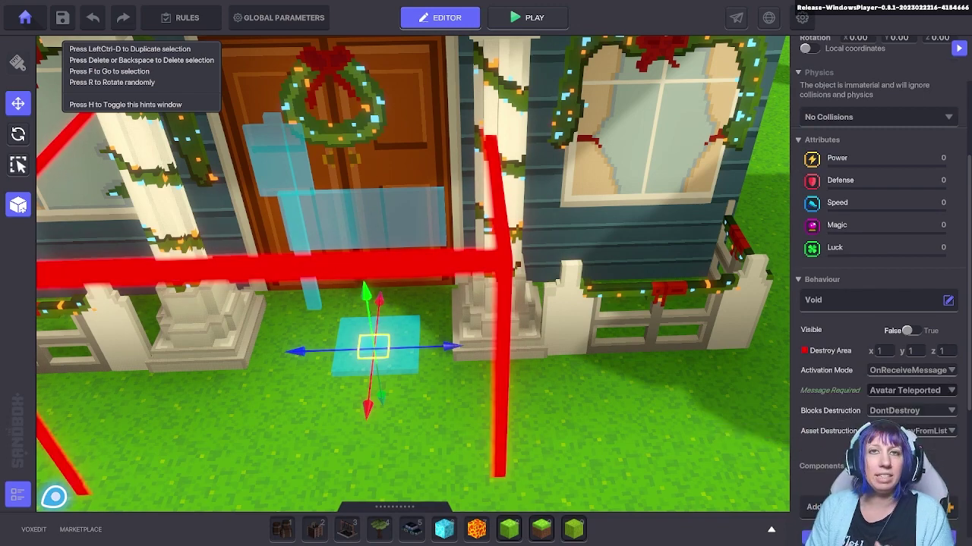
scroll(880, 266, down, 1)
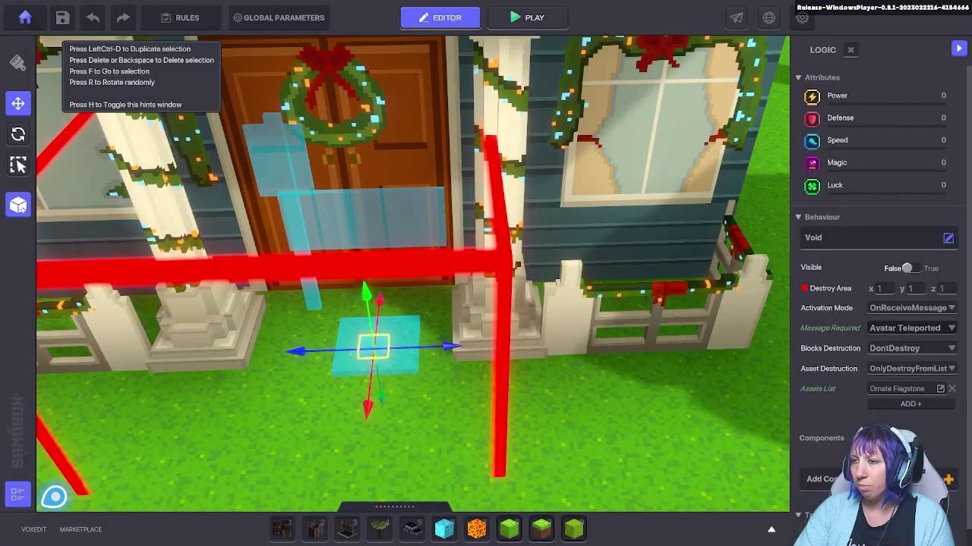
Compare the exterior ramen sign's asset to spawn with the assets list in the small tile's Void logic.
click(372, 219)
scroll(877, 304, down, 2)
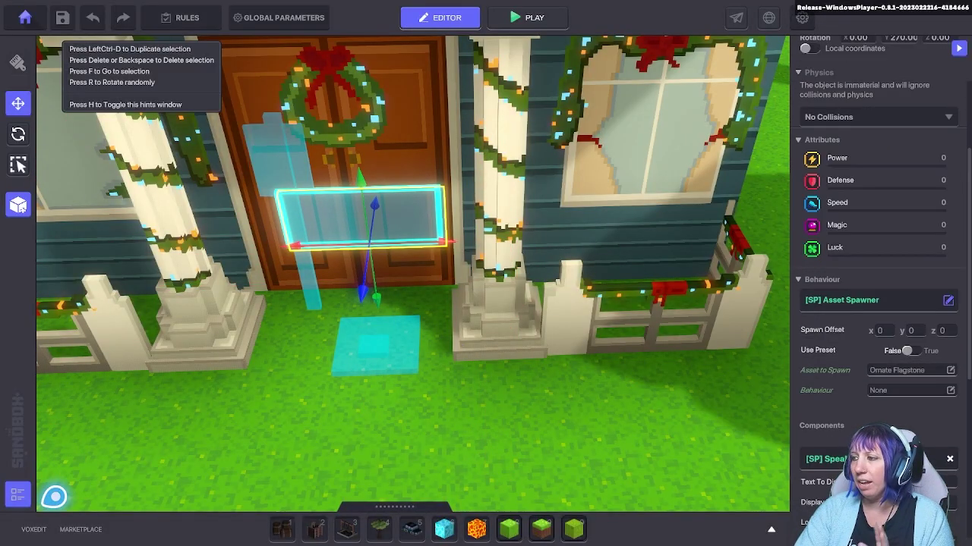
click(374, 346)
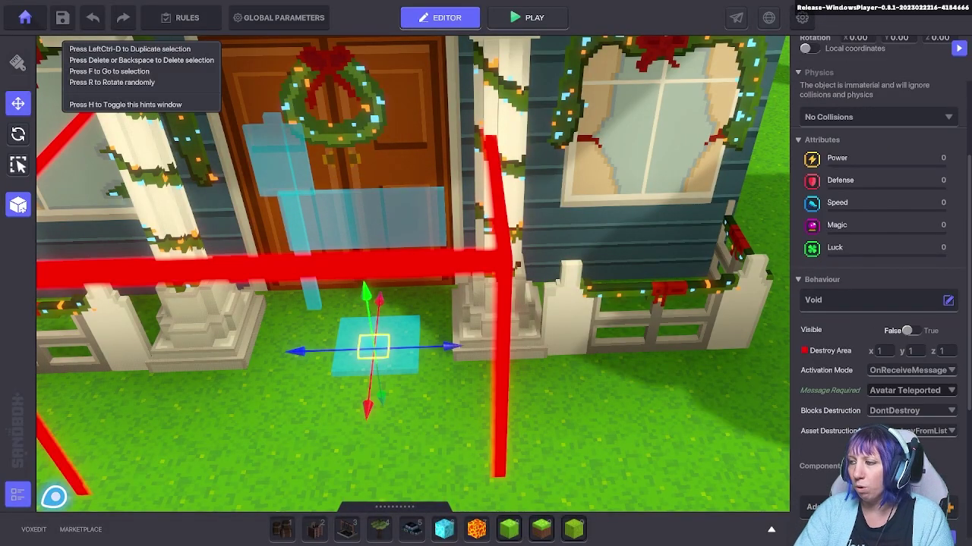
scroll(877, 304, down, 2)
click(874, 446)
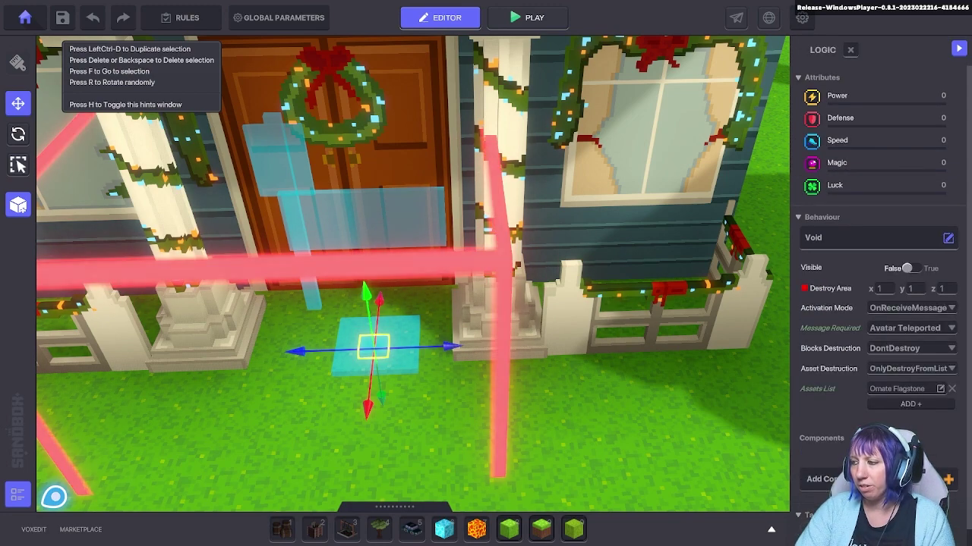
Examine the Asker question, answers and sent messages of the post beside the brick room's interior door.
key(f)
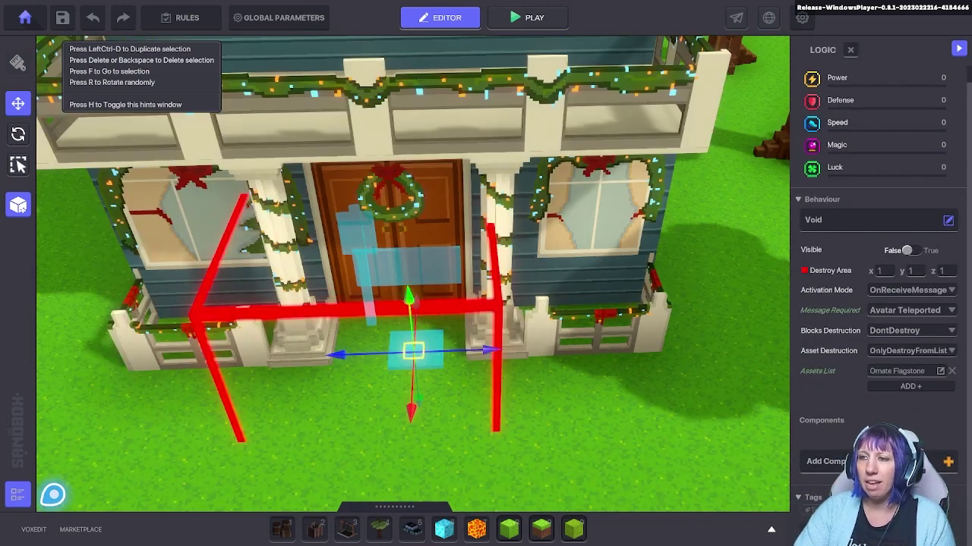
right_drag(485, 273, 425, 273)
key(s)
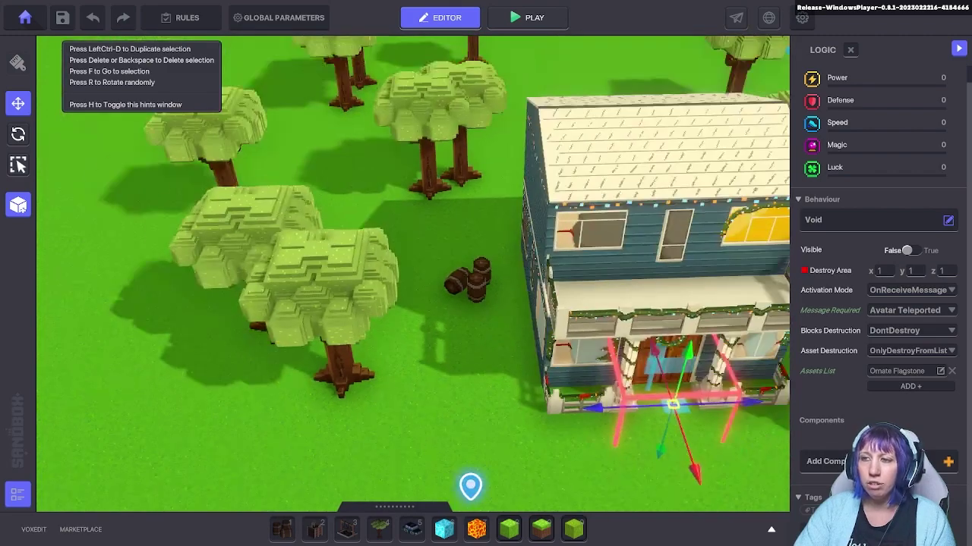
right_drag(486, 274, 106, 289)
key(s)
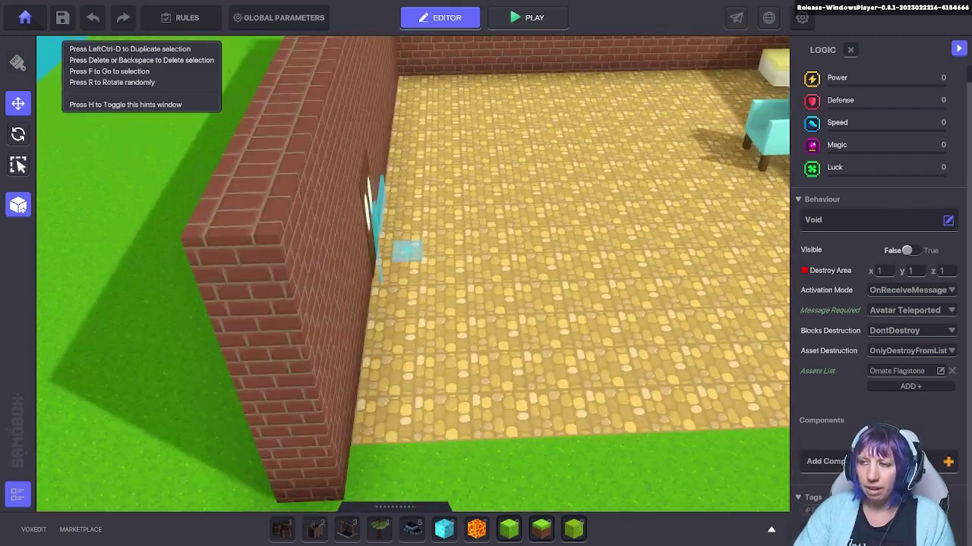
key(d)
right_drag(485, 274, 326, 273)
key(a)
key(d)
key(a)
key(w)
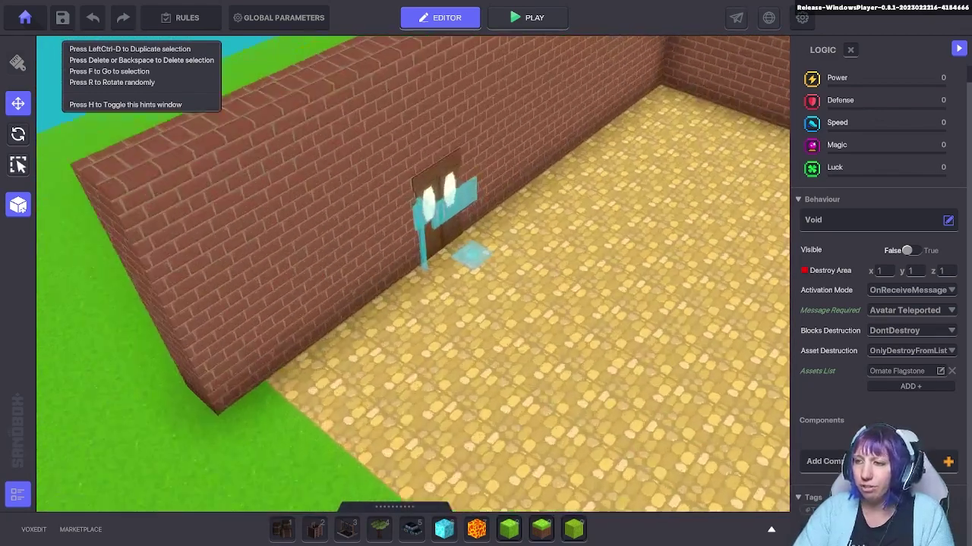
click(367, 205)
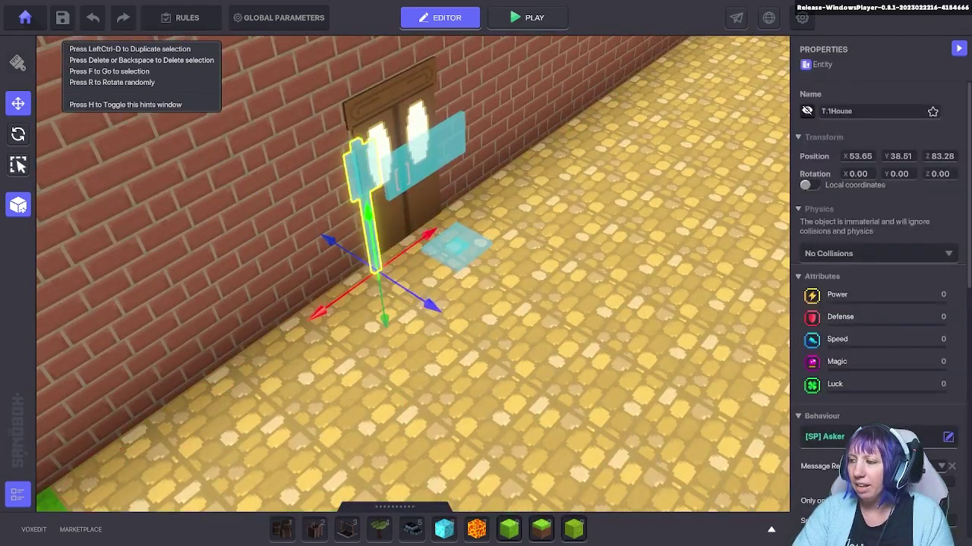
scroll(833, 425, down, 6)
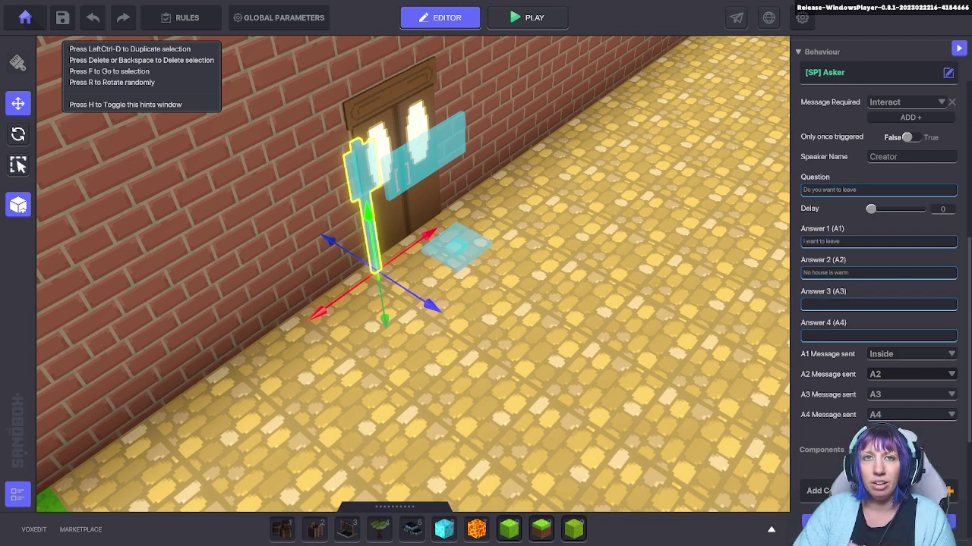
Inspect the Asset Spawner behaviour and Speaker component of the upright panel in front of the interior door.
click(427, 158)
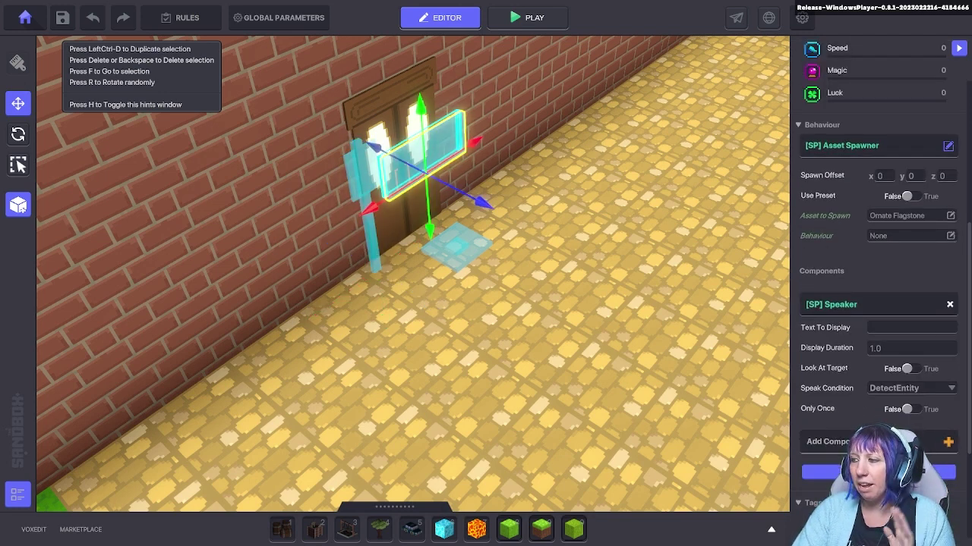
scroll(835, 331, down, 3)
click(878, 299)
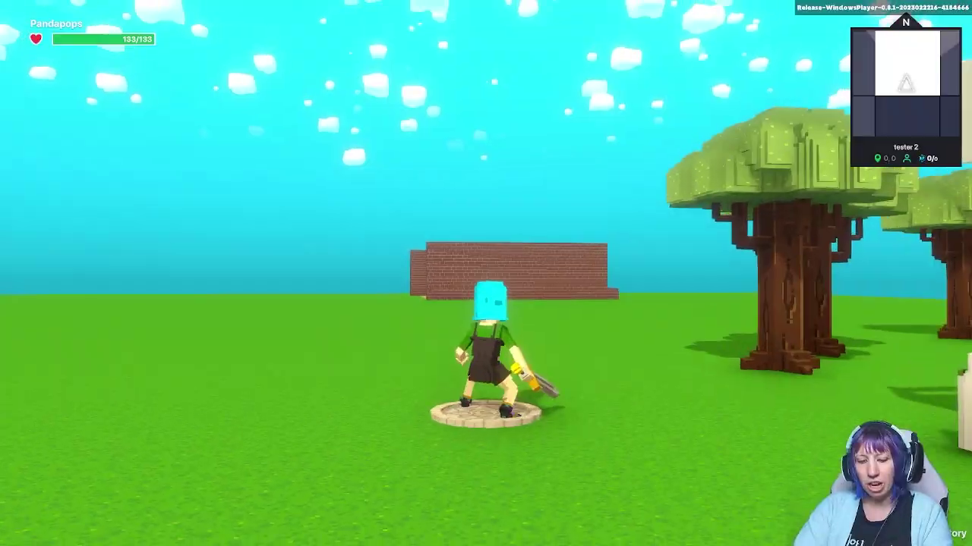
Playtest the entrance by walking to the decorated house's front door and answering its enter question to teleport inside.
key(w)
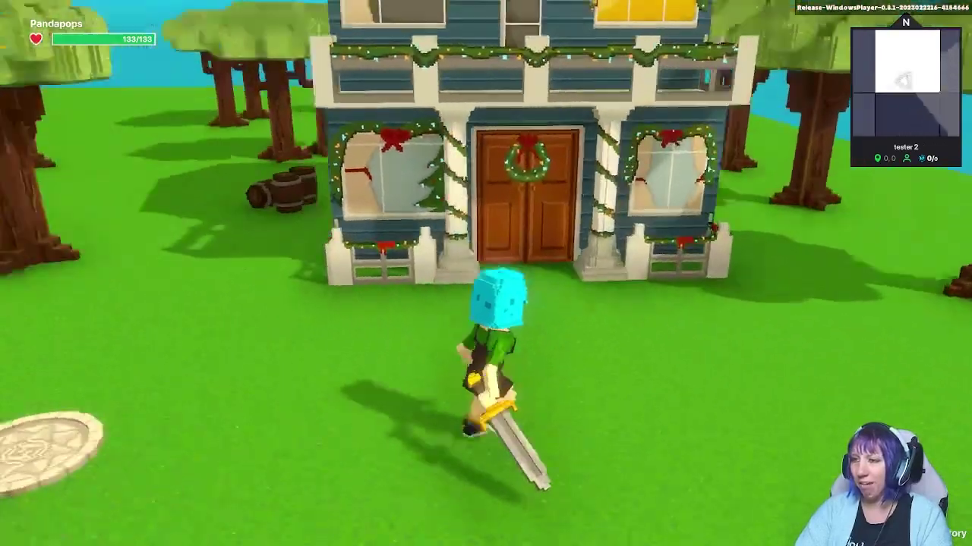
key(w)
key(e)
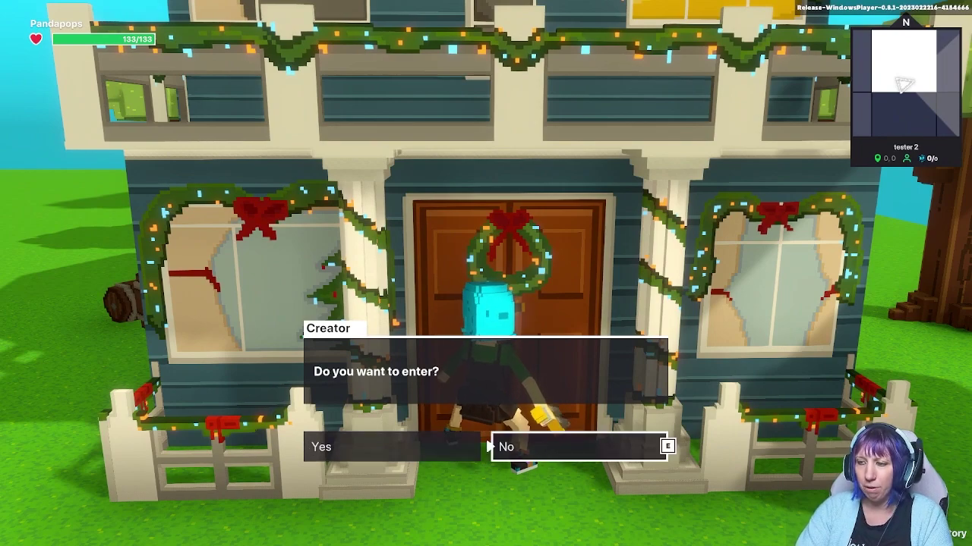
key(s)
key(w)
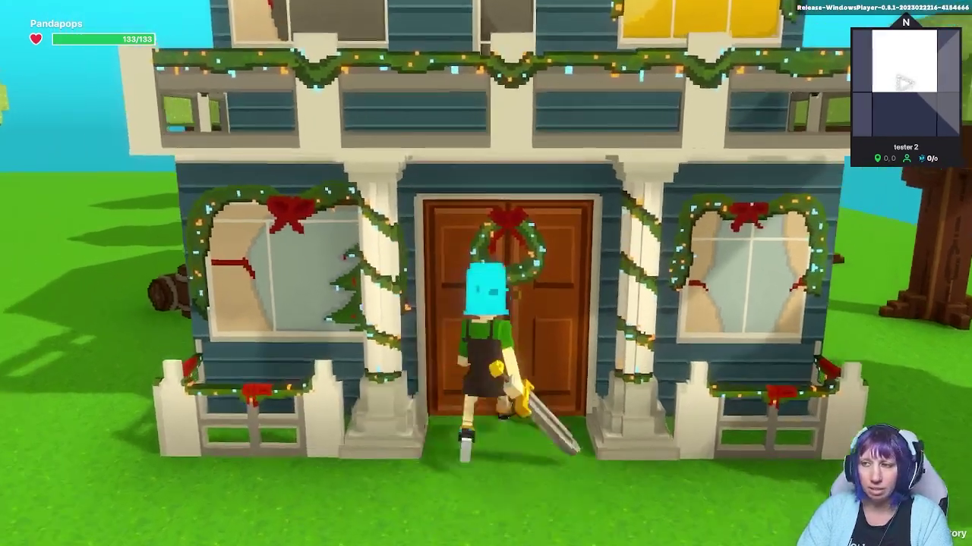
key(e)
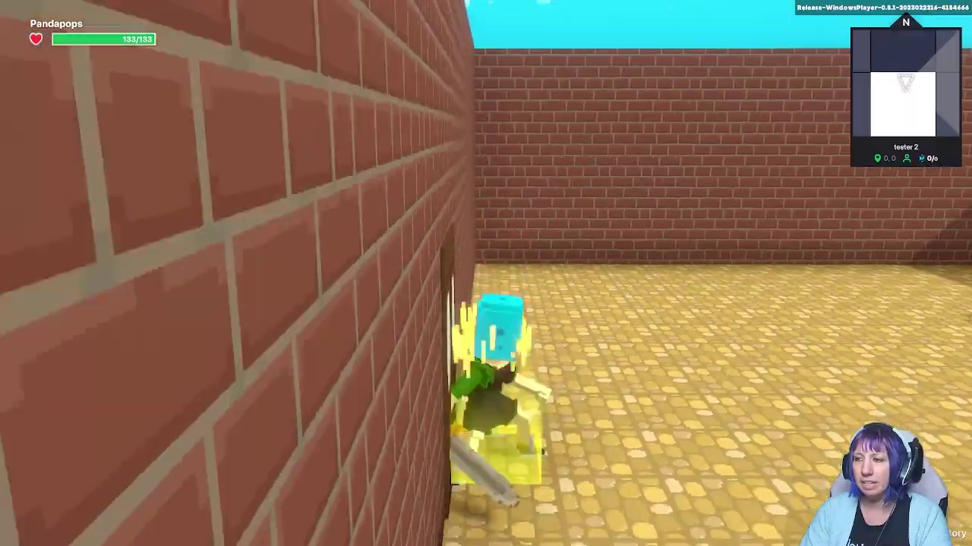
Explore the brick room in the playtest, jumping onto the blue armchair and the bed in the corner.
key(w)
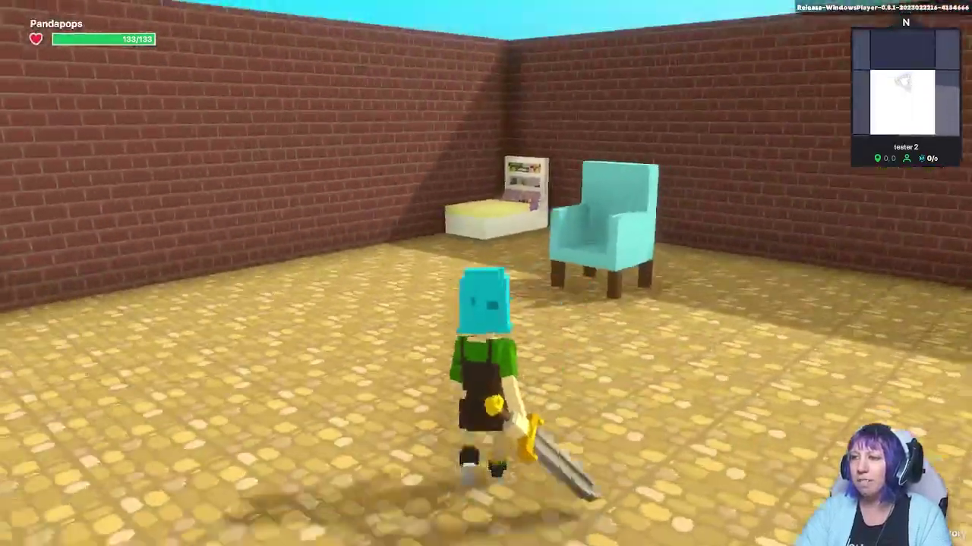
key(e)
key(w)
key(space)
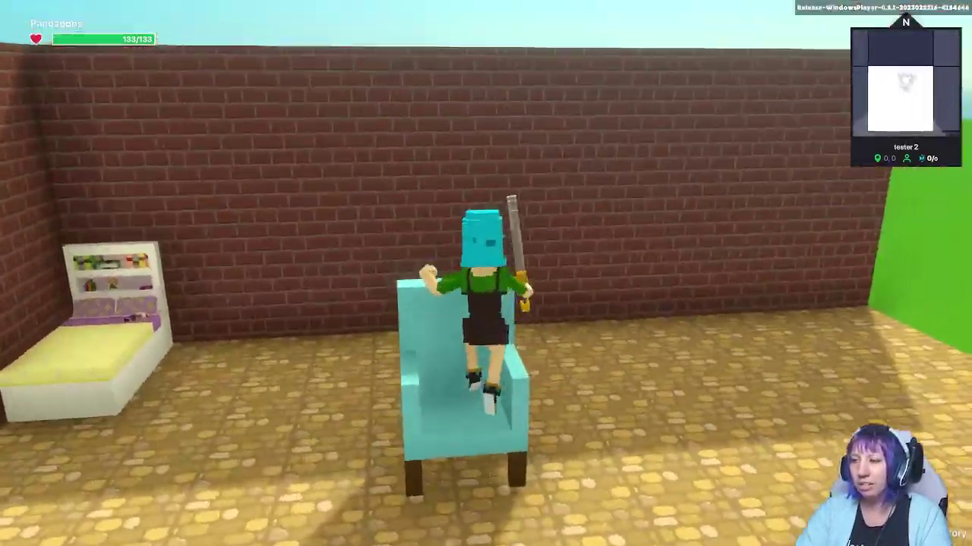
key(space)
key(w)
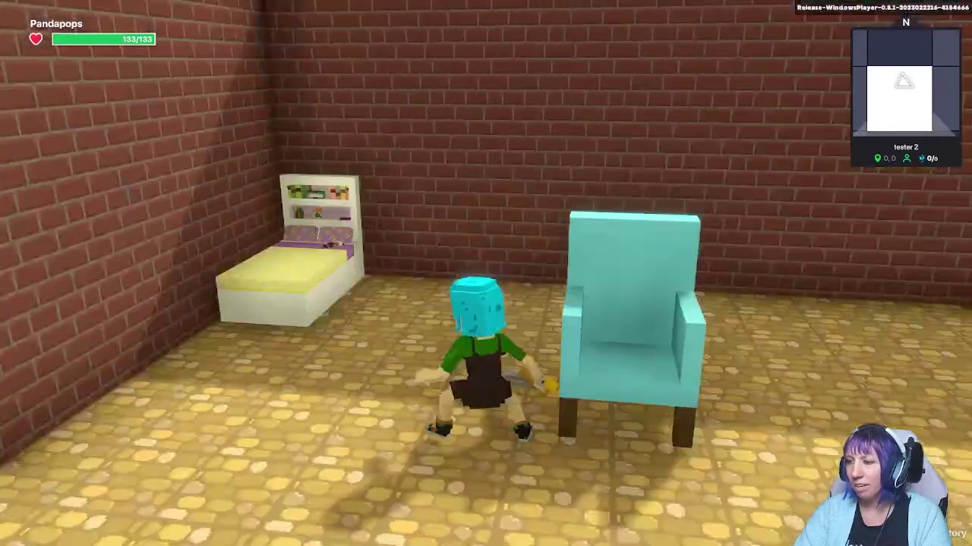
key(space)
key(e)
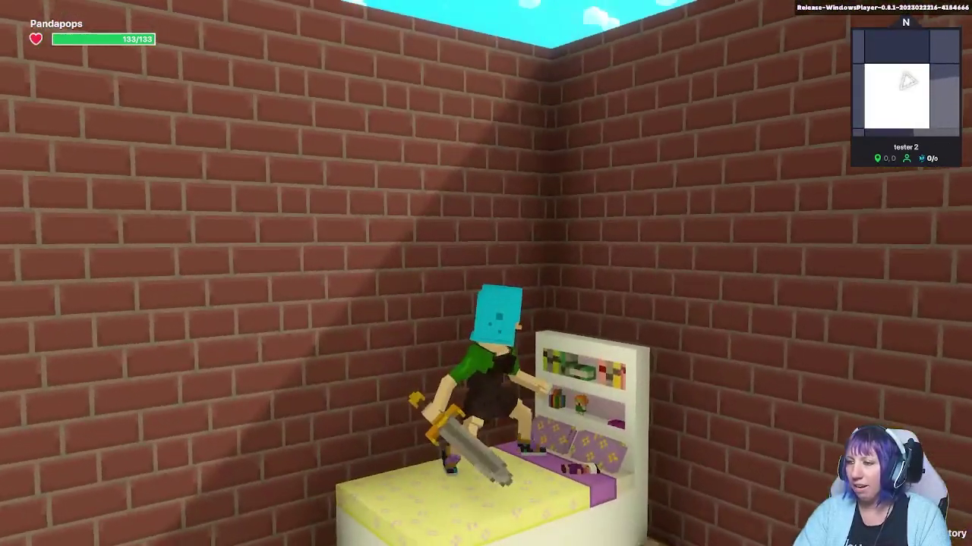